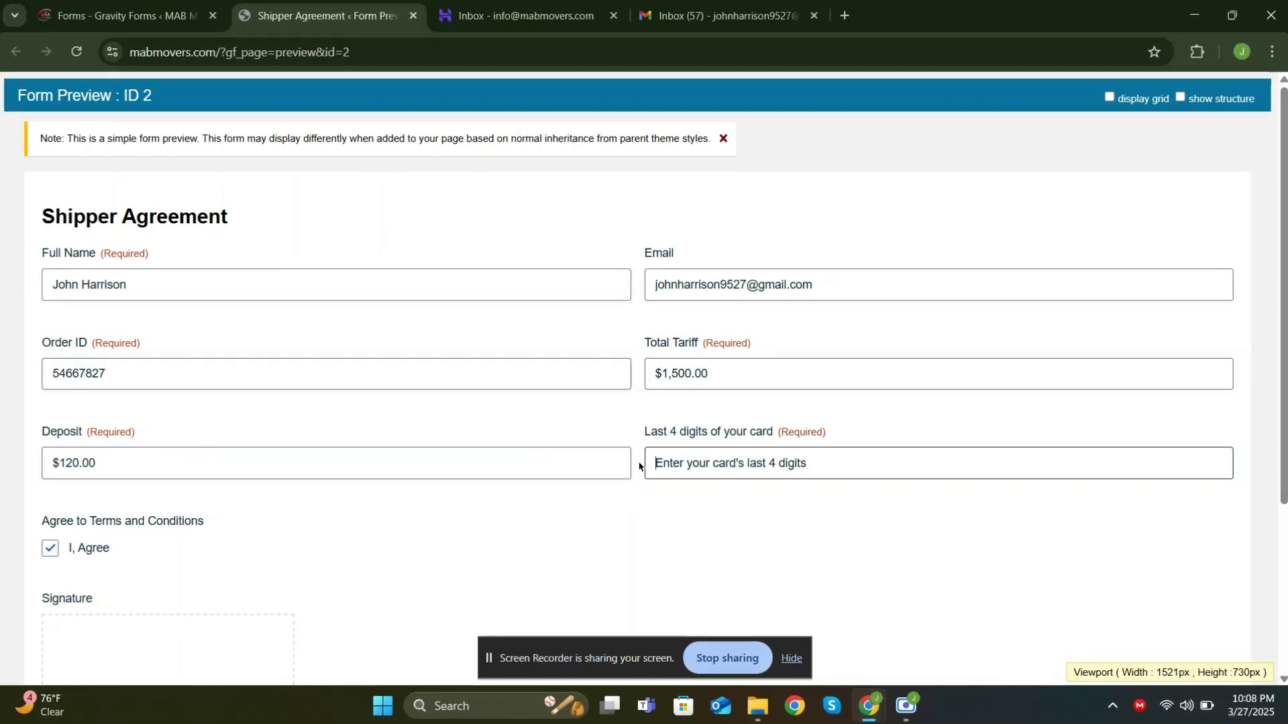
Enter the card's last digits, draw a signature in the Signature box, and submit the agreement
type("6572")
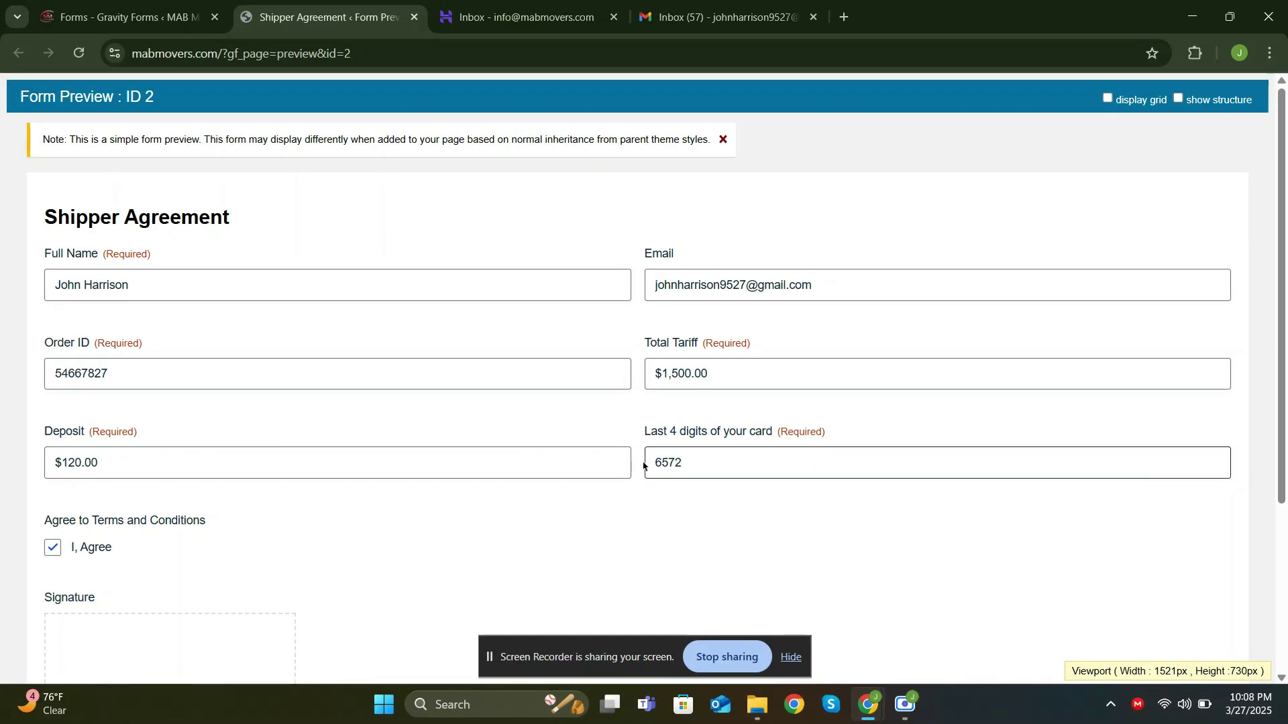
scroll(633, 449, "down", 3)
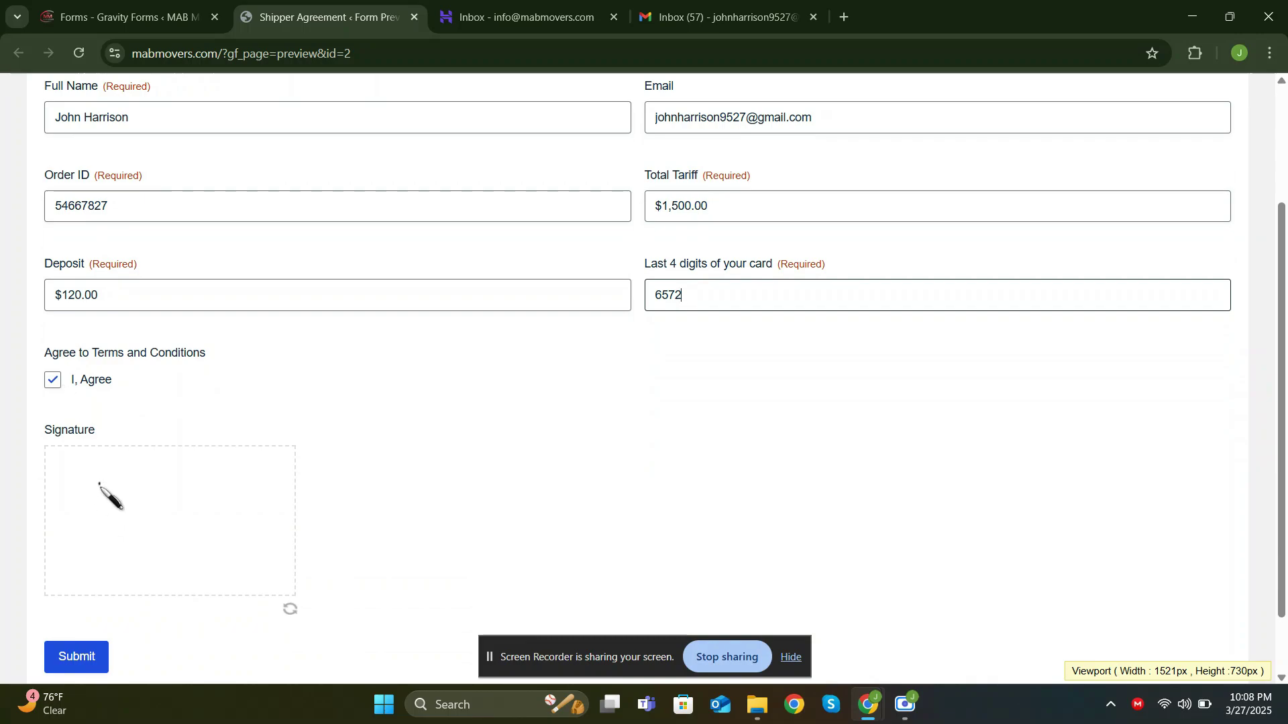
mouse_move(99, 483)
left_mouse_down()
mouse_move(101, 542)
mouse_move(84, 515)
mouse_move(116, 522)
mouse_move(132, 503)
mouse_move(115, 497)
mouse_move(143, 536)
mouse_move(231, 536)
left_mouse_up()
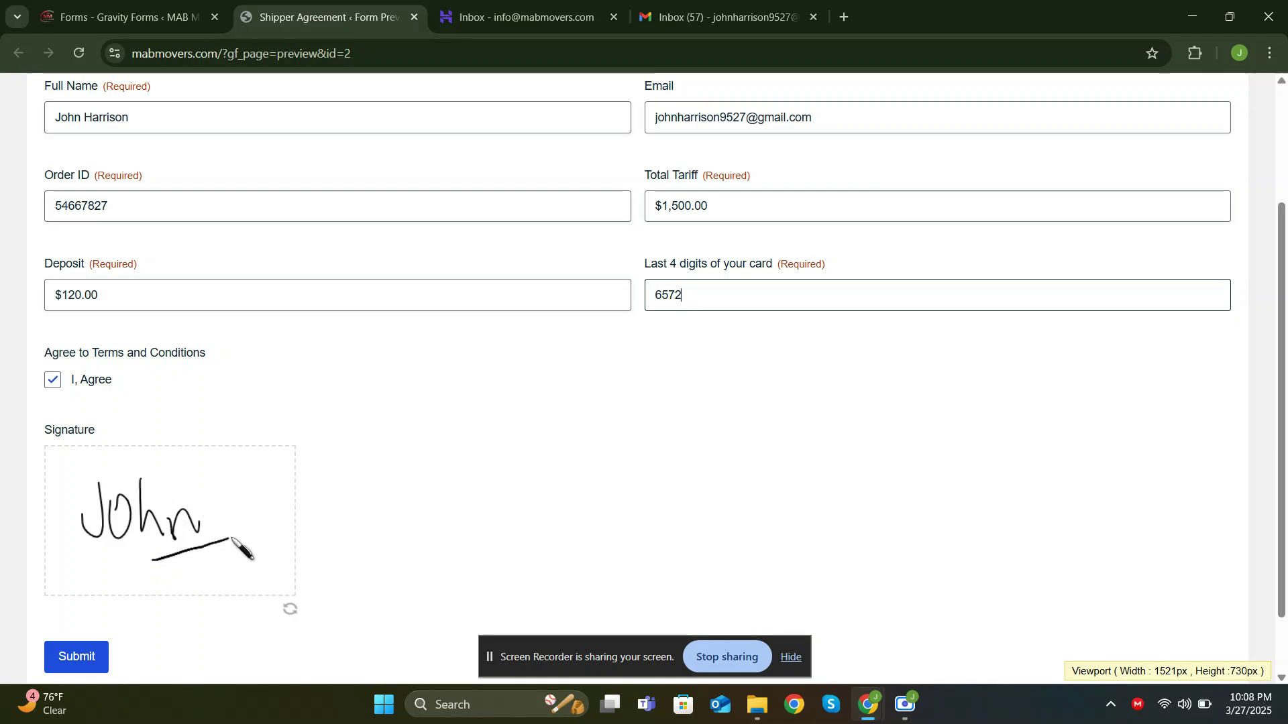
left_click(242, 537)
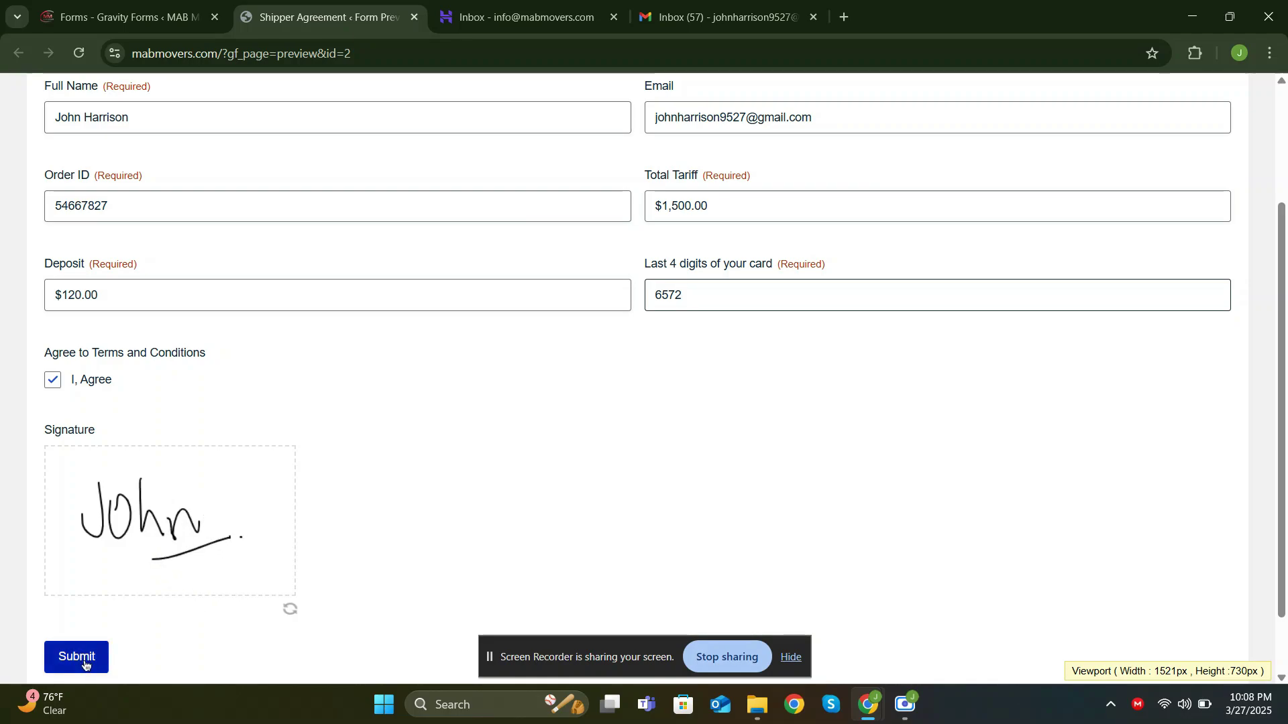
left_click(87, 662)
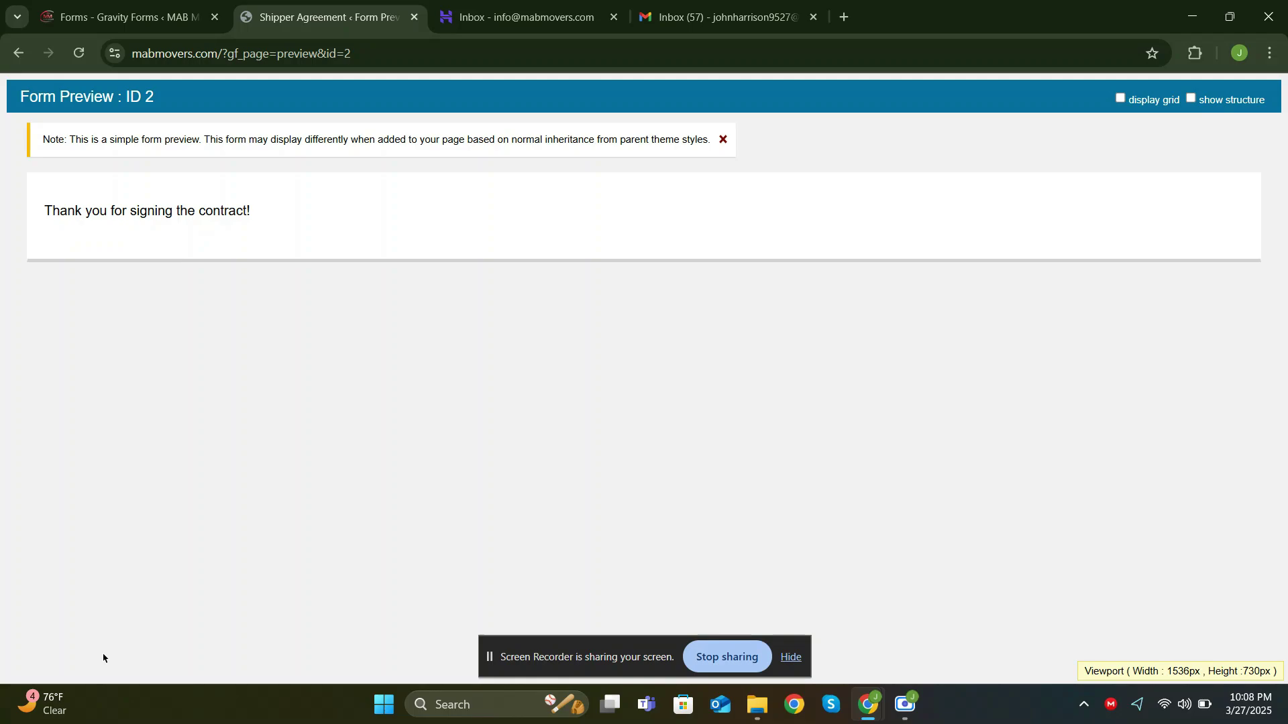
Refresh the admin webmail inbox, open the new Shipper Agreement email, then open it in Gmail
left_click(450, 5)
left_click(524, 98)
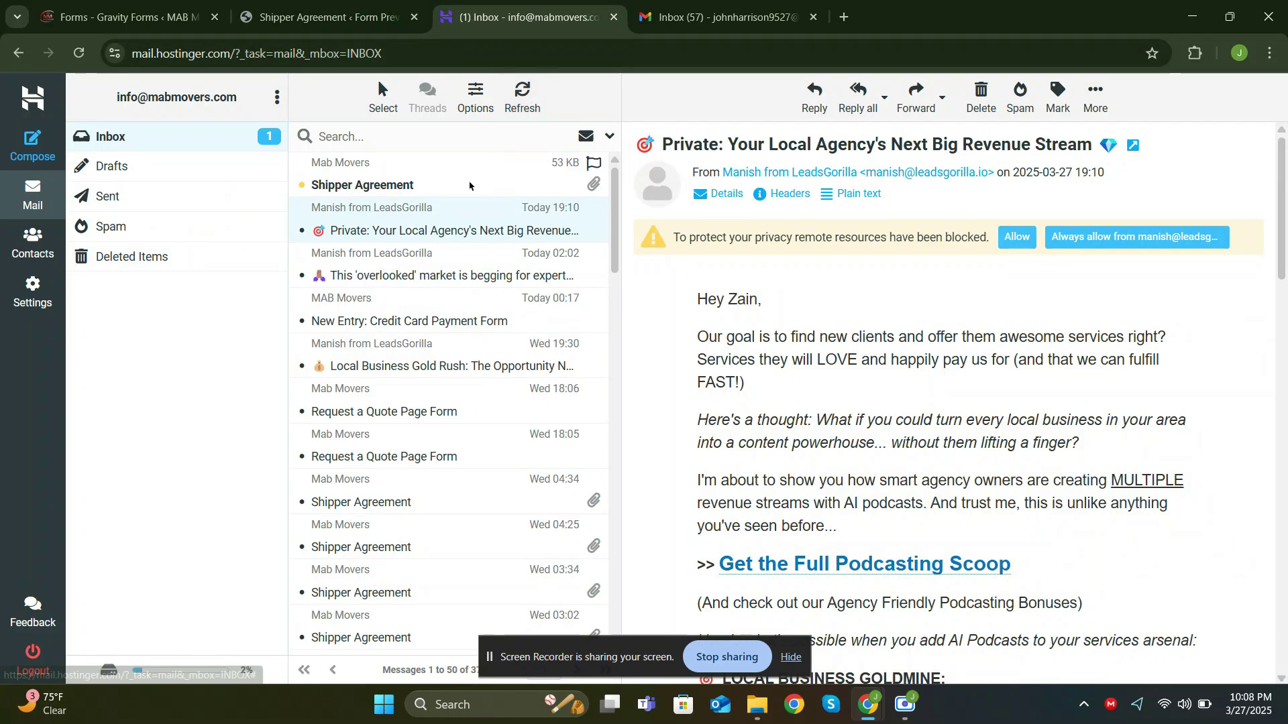
left_click(470, 186)
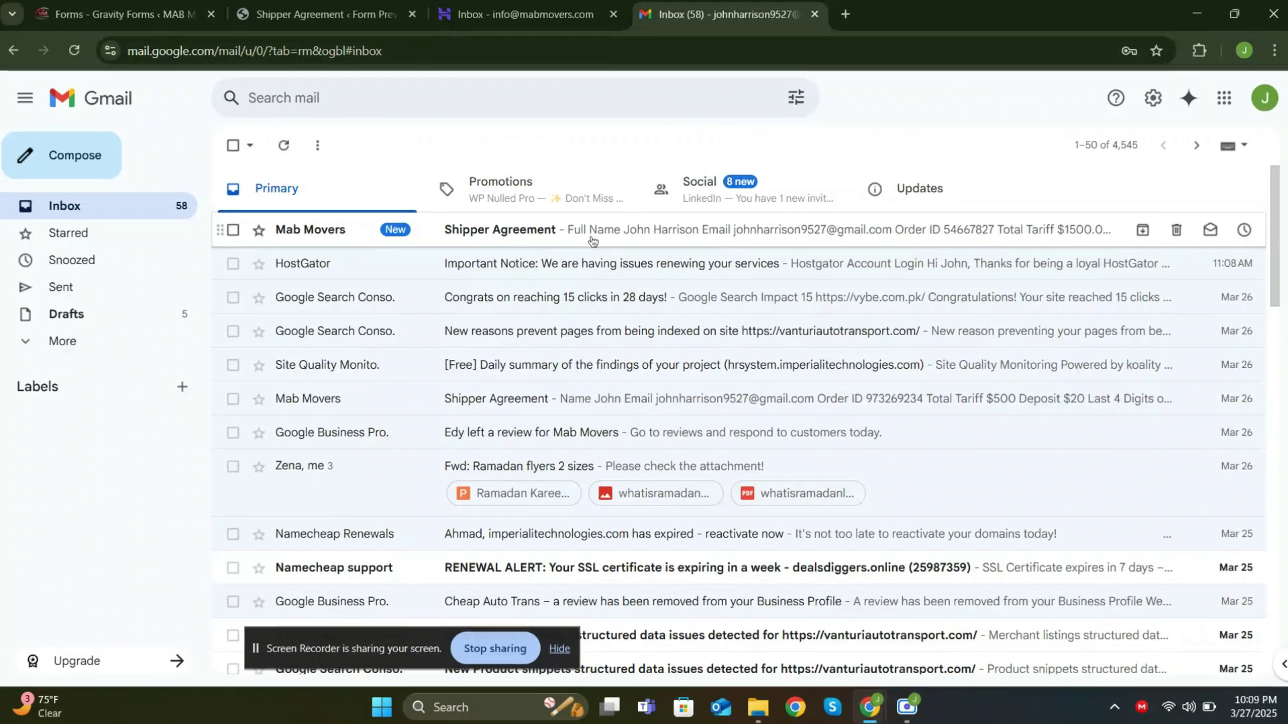
left_click(583, 228)
scroll(576, 298, "down", 5)
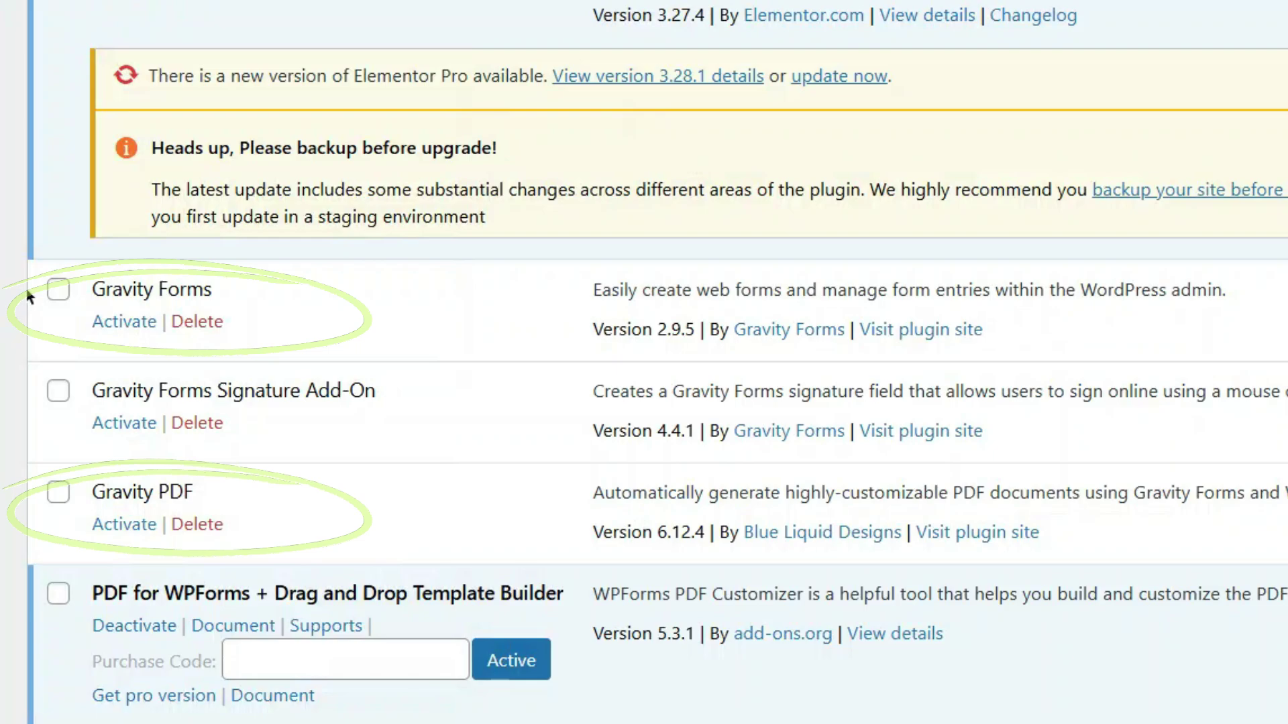
Tick the Signature Add-On and Gravity PDF and bulk-activate them along with Gravity Forms
left_click(59, 392)
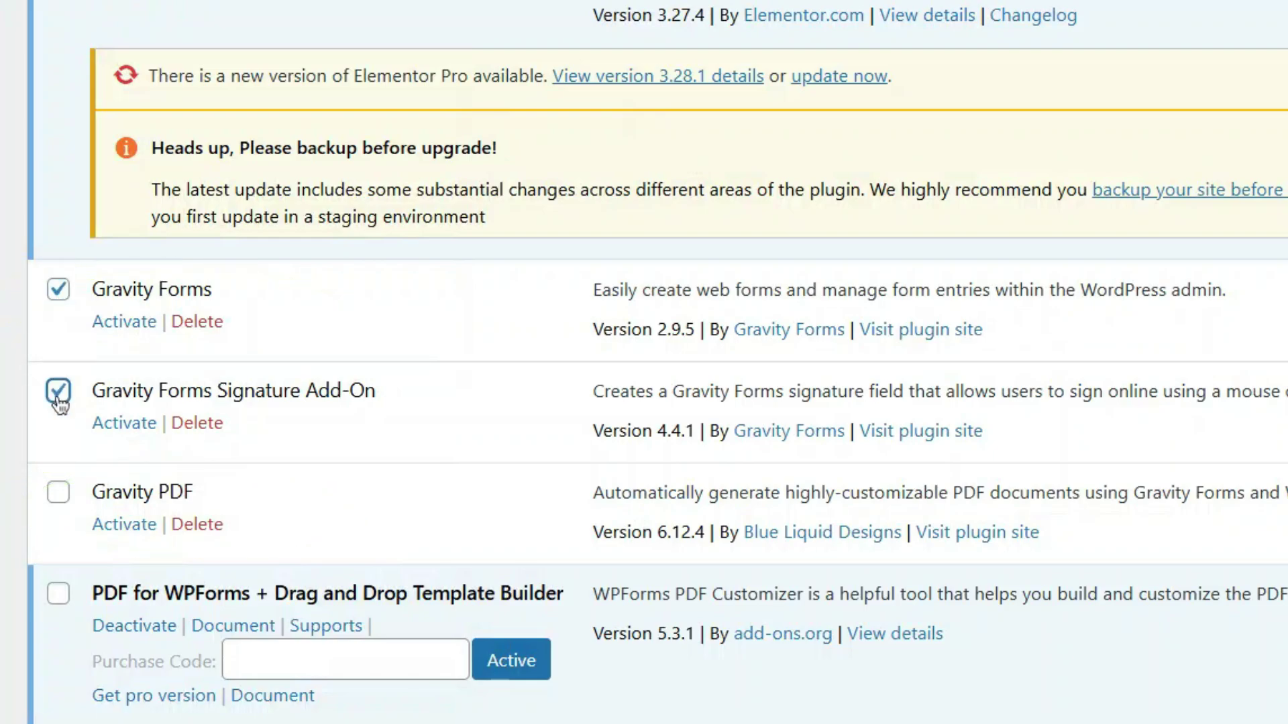
left_click(62, 494)
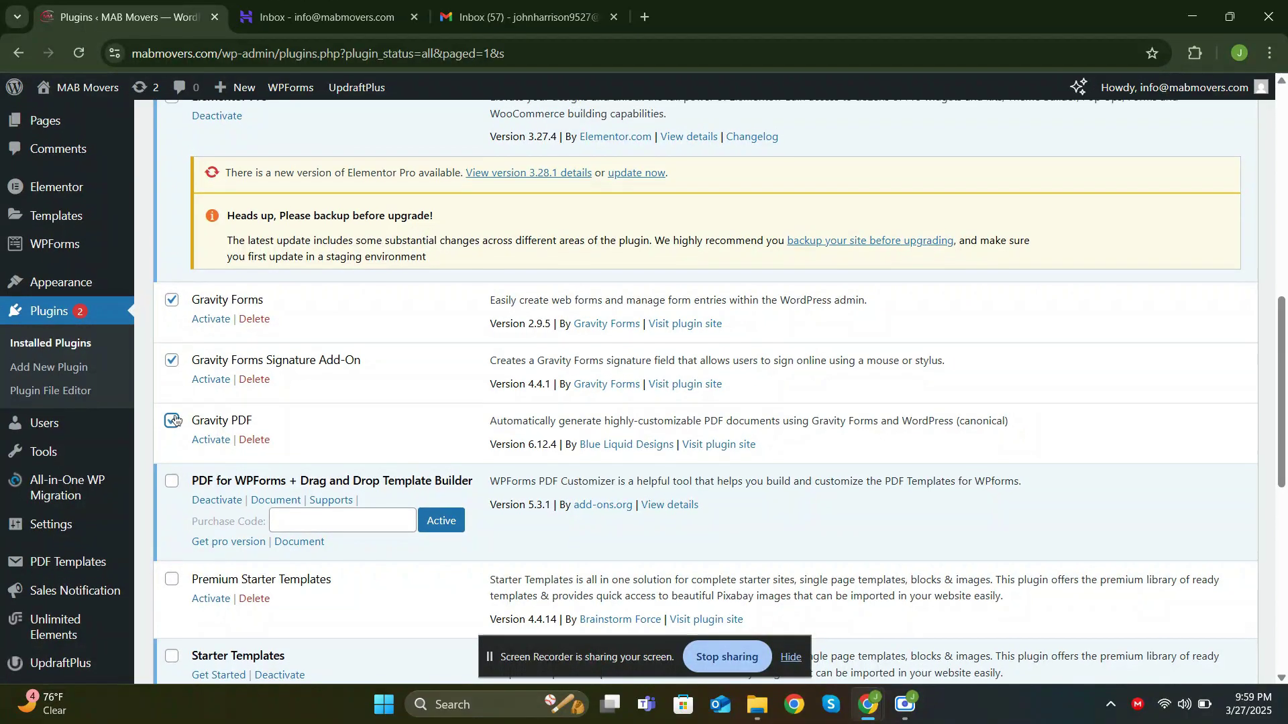
scroll(175, 420, "up", 10)
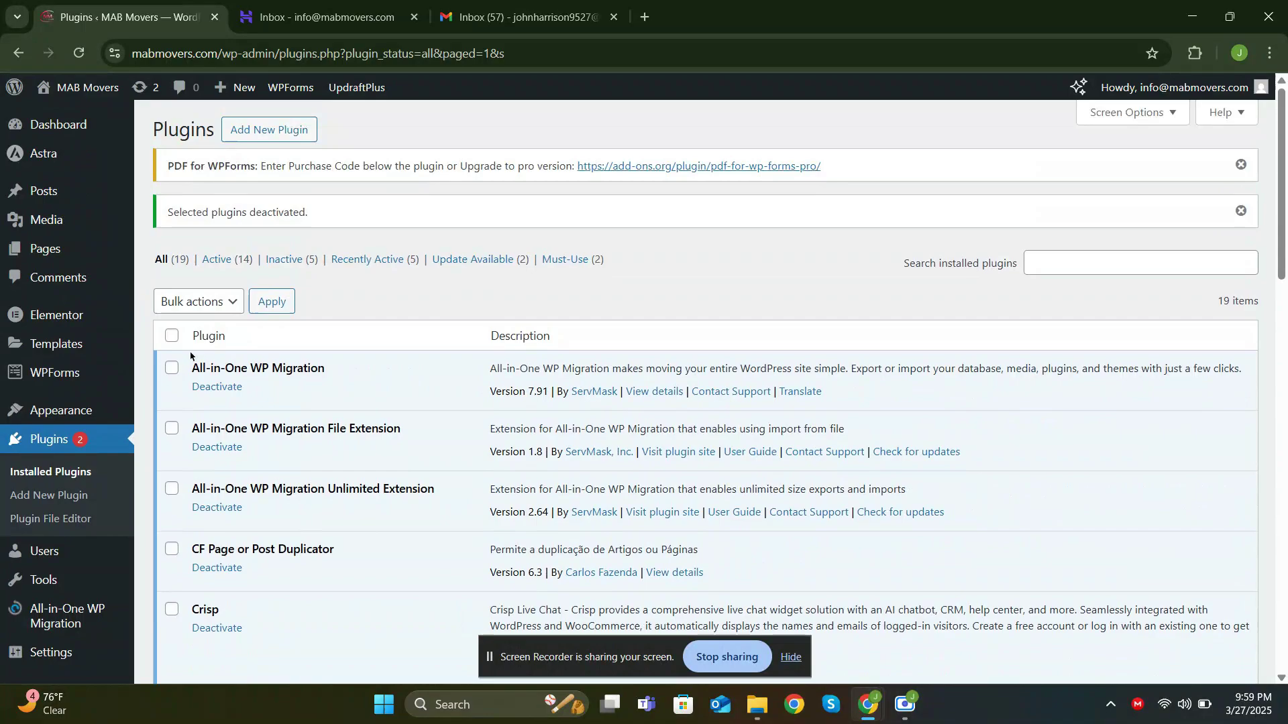
left_click(207, 302)
left_click(183, 350)
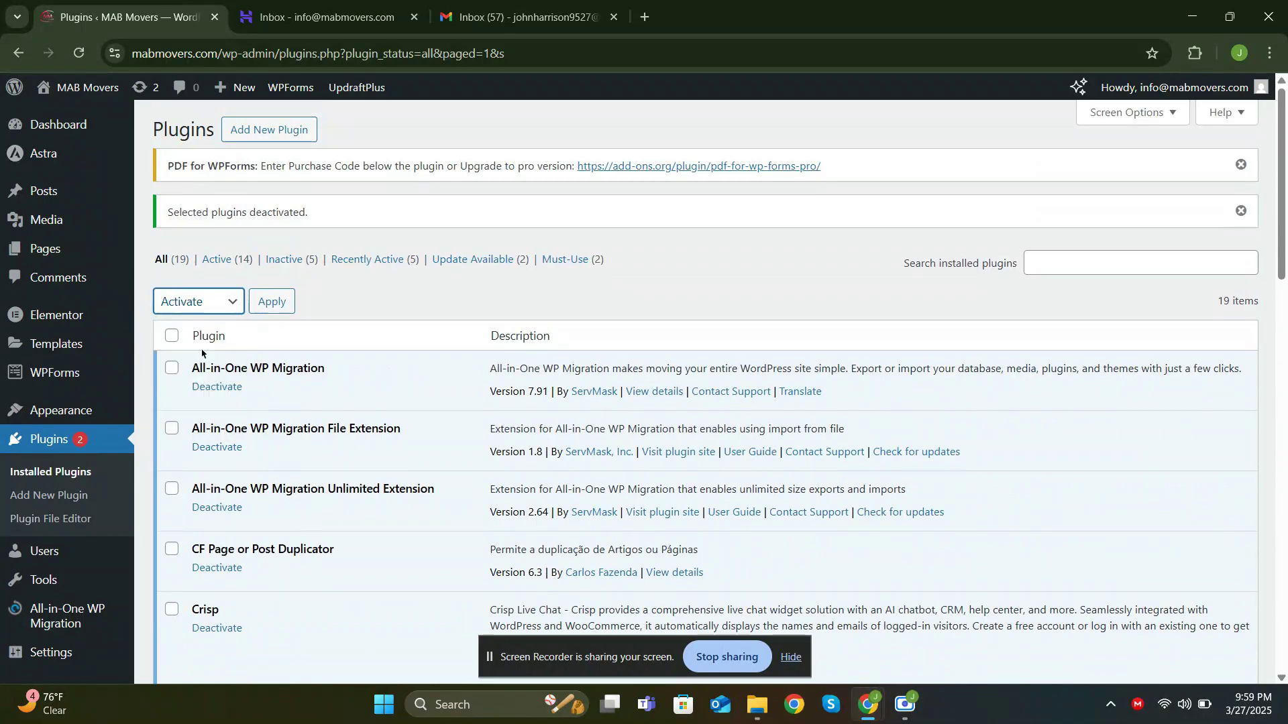
left_click(268, 310)
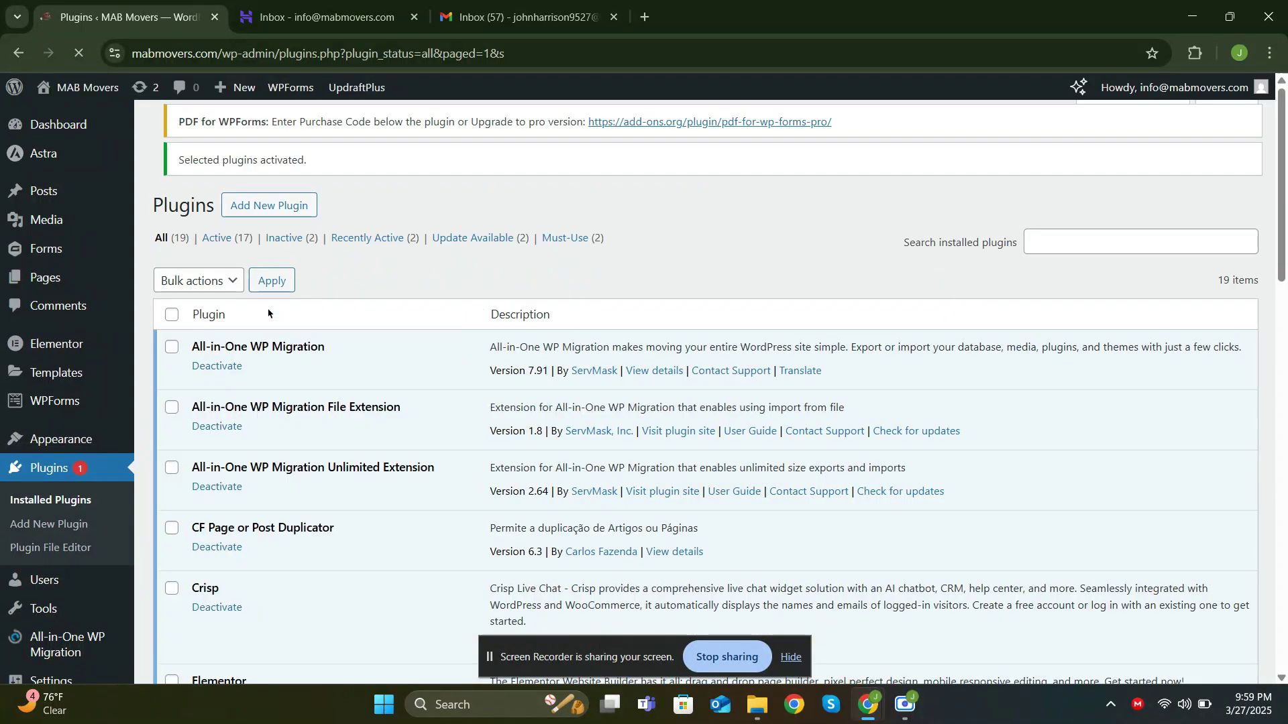
triple_click(295, 219)
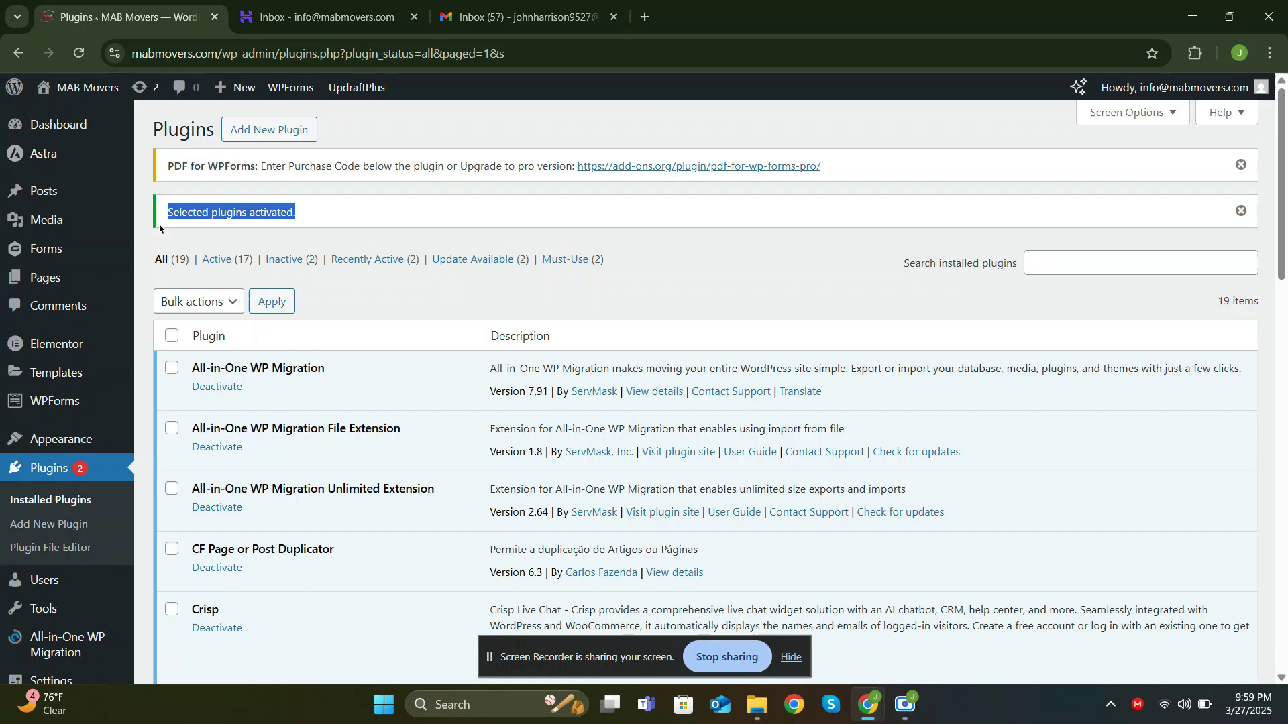
Create a new blank form titled 'Shipper Agreement' from Forms > Add New
left_click(214, 216)
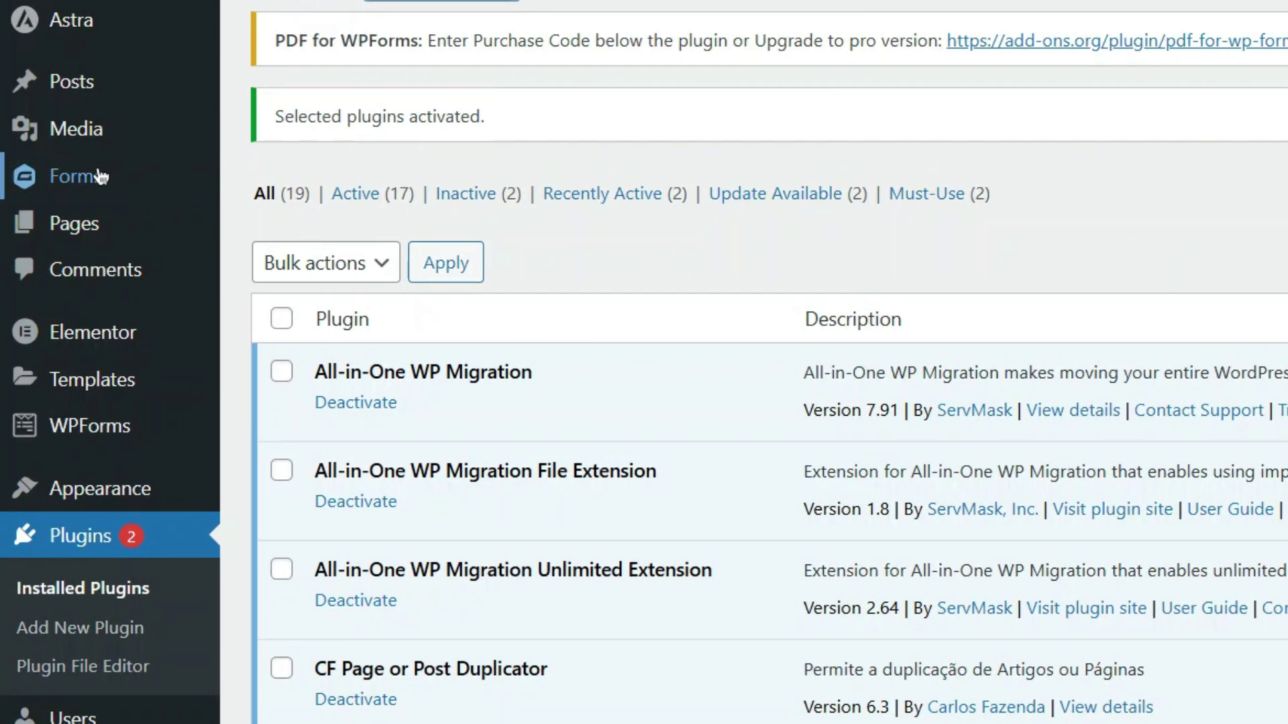
mouse_move(143, 175)
left_click(288, 185)
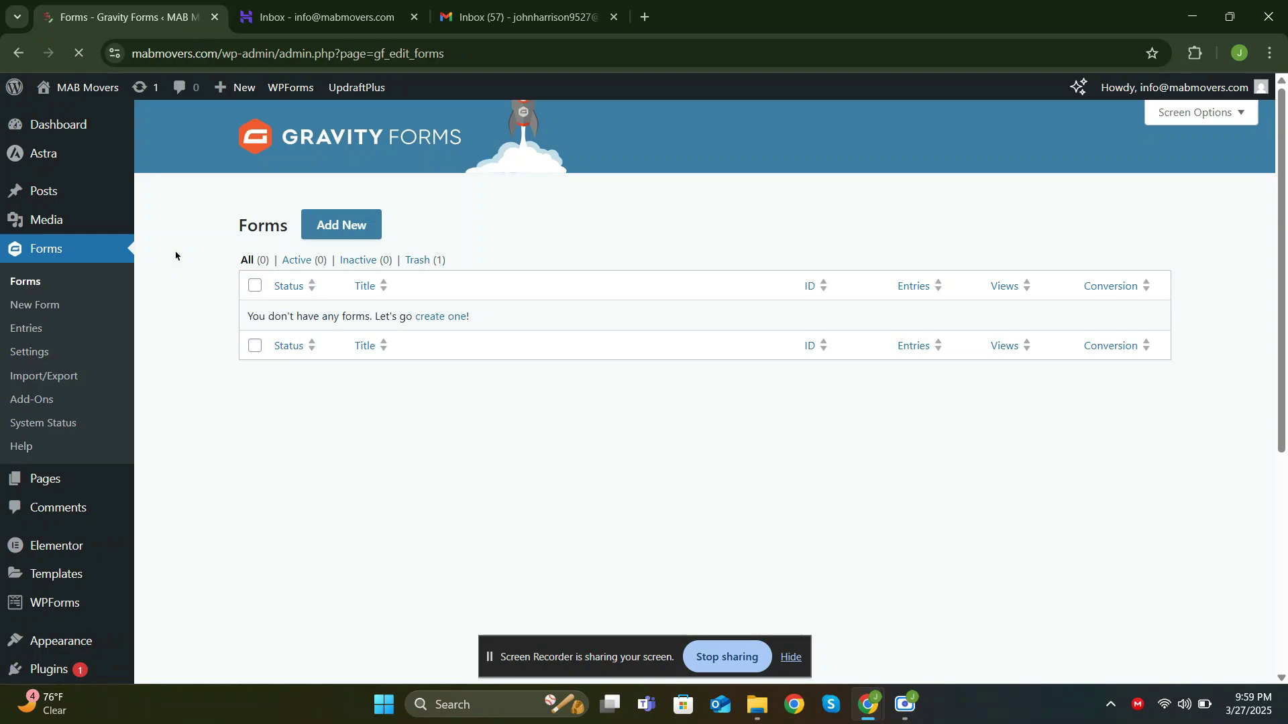
left_click(345, 228)
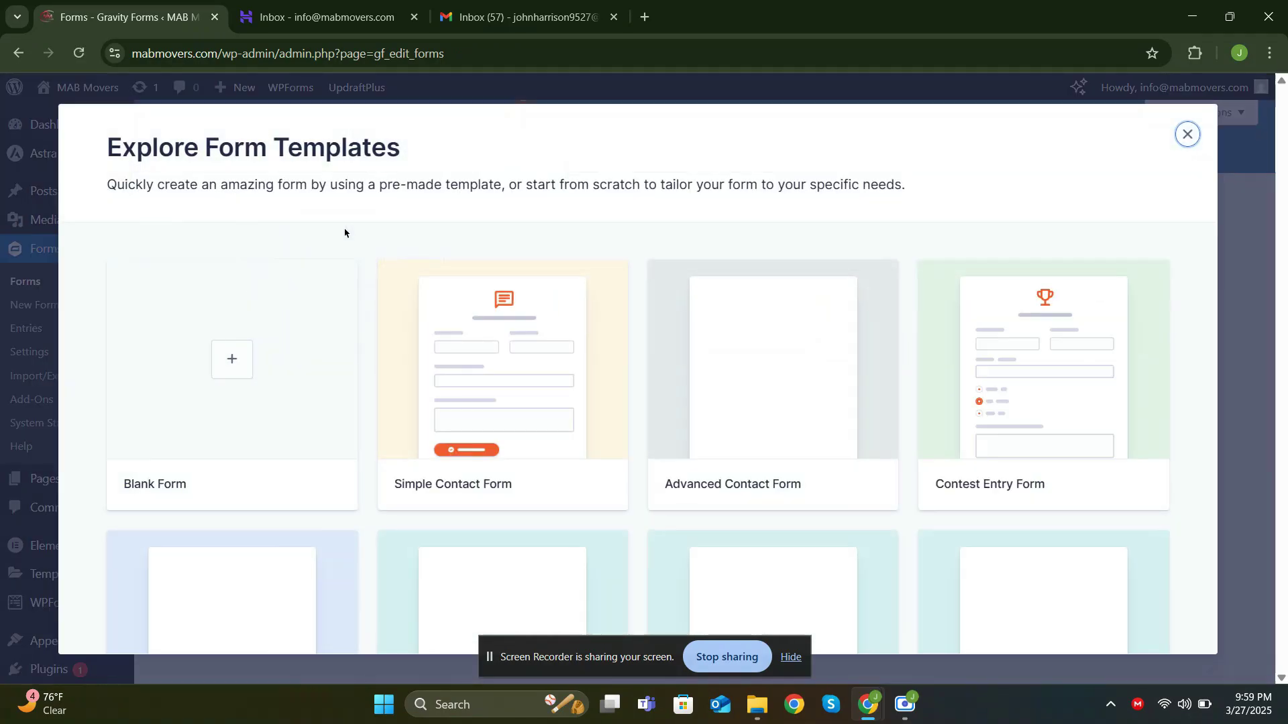
left_click(277, 355)
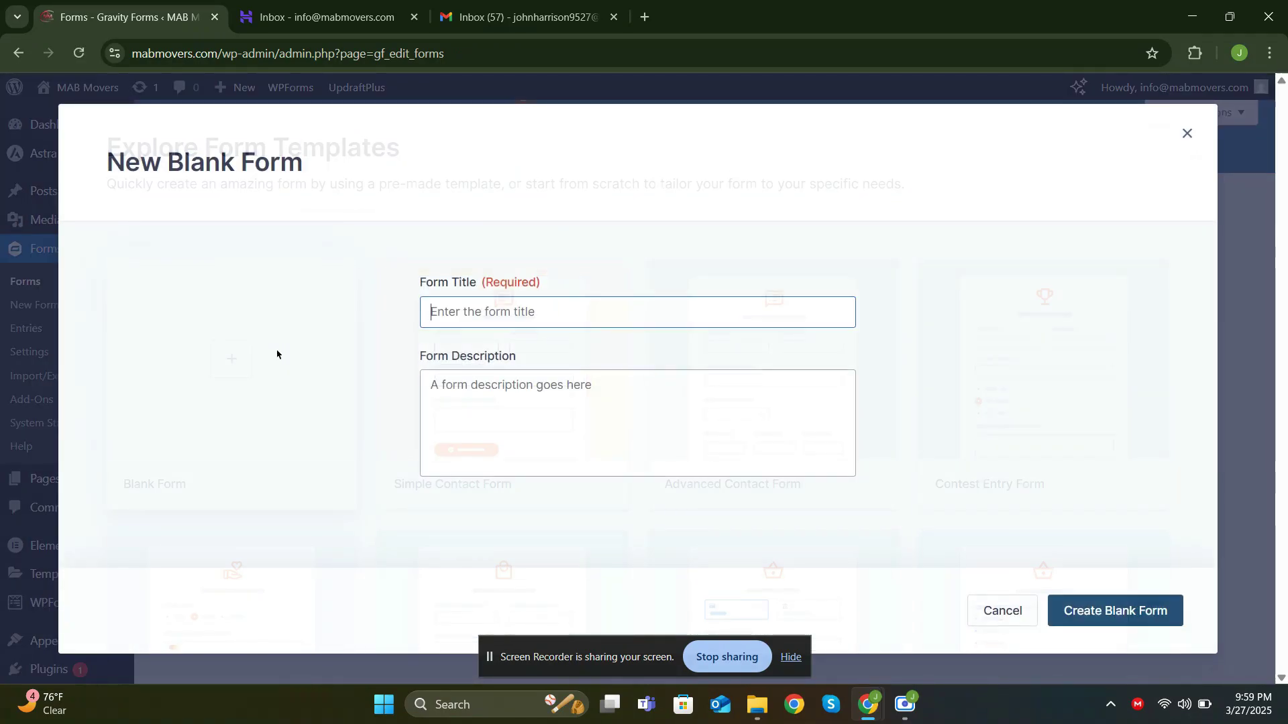
type("Shippe")
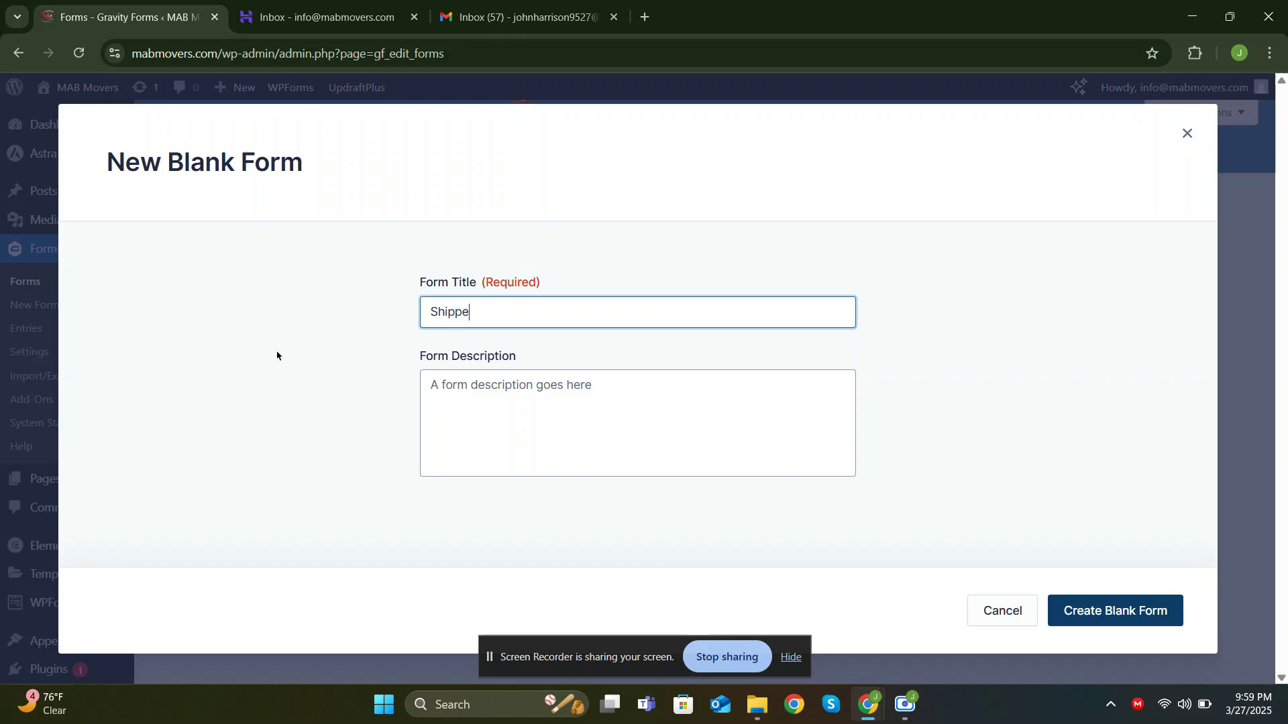
type("r Agreement")
left_click(1132, 617)
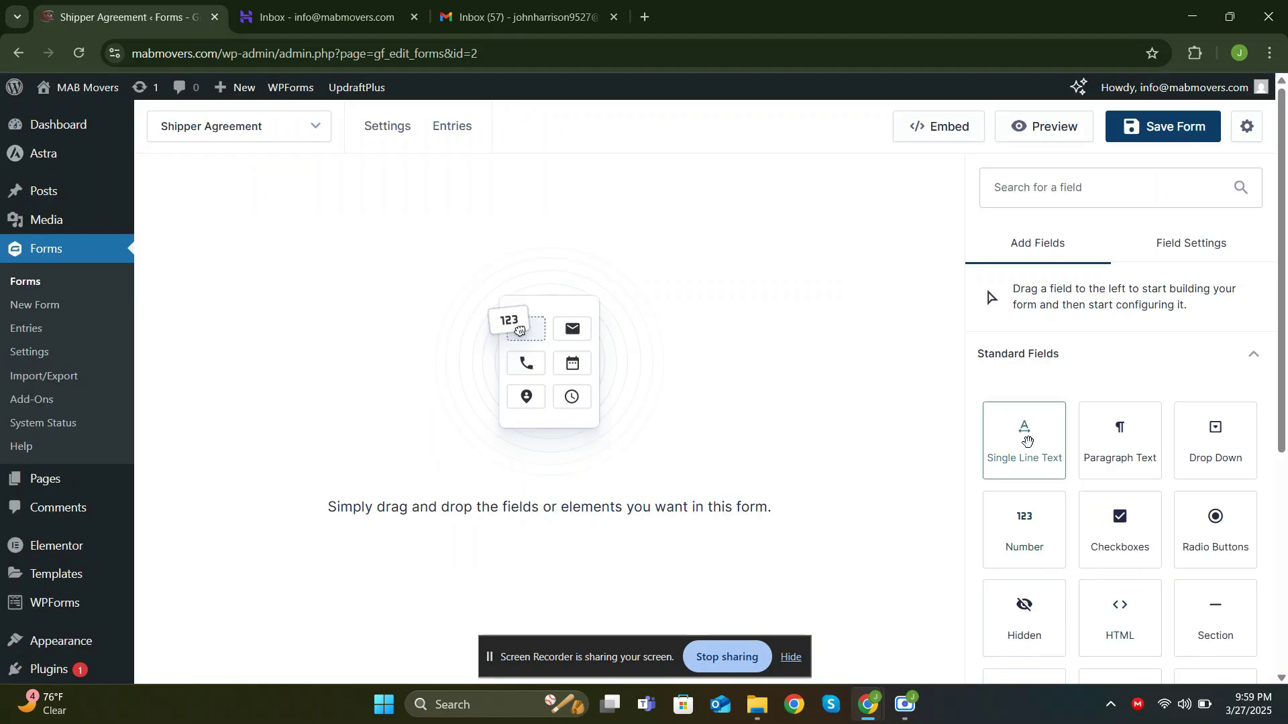
Add a Single Line Text field and label it 'Full Name'
left_click_drag(1022, 439, 480, 340)
left_click(221, 239)
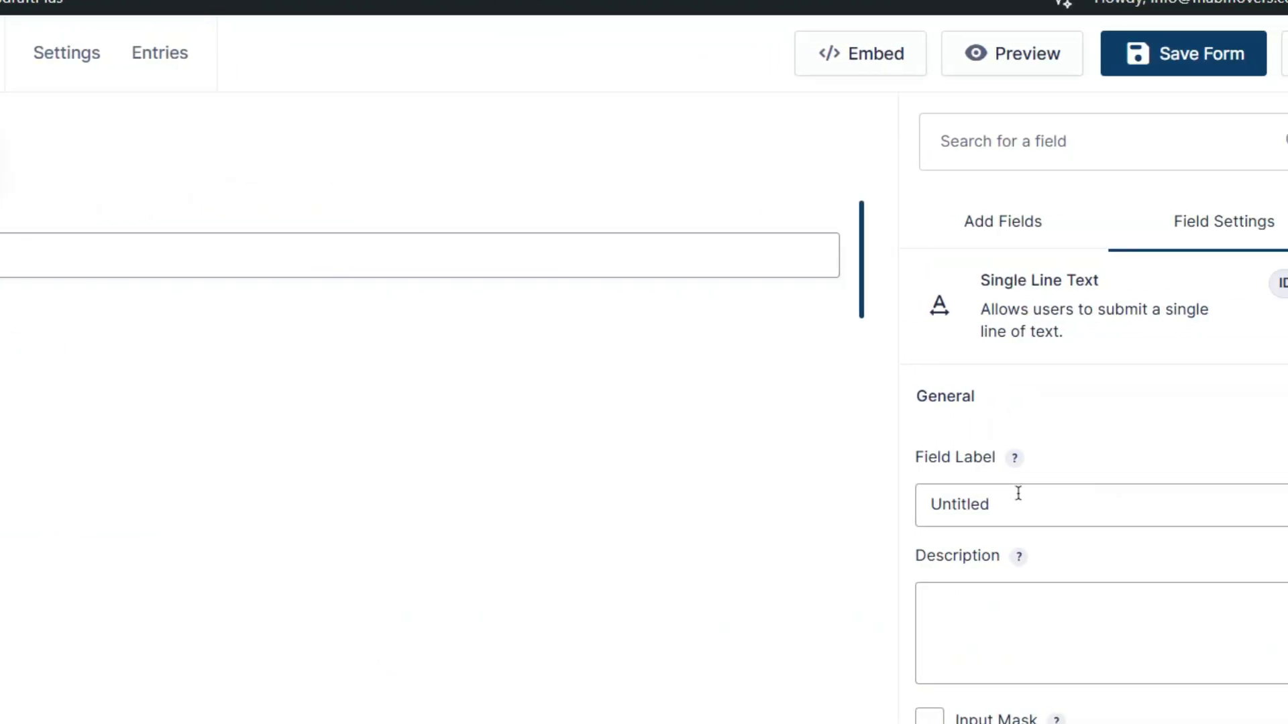
double_click(1018, 493)
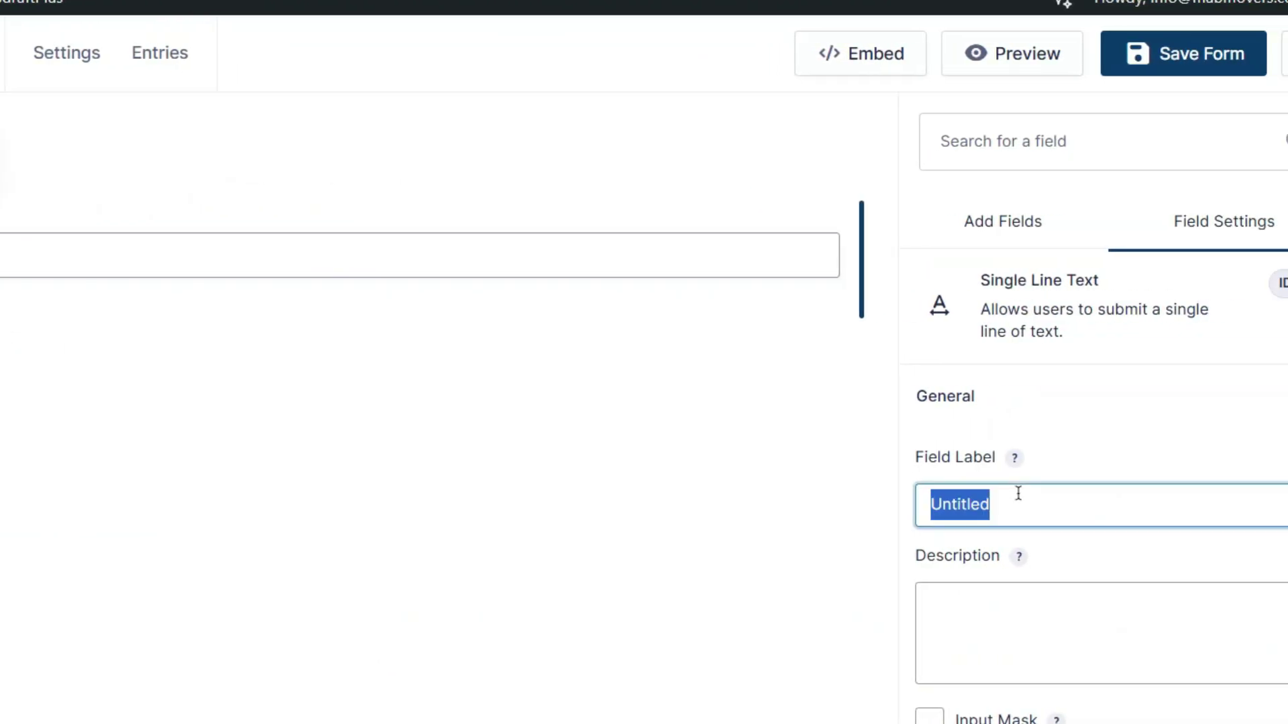
type("Full Name")
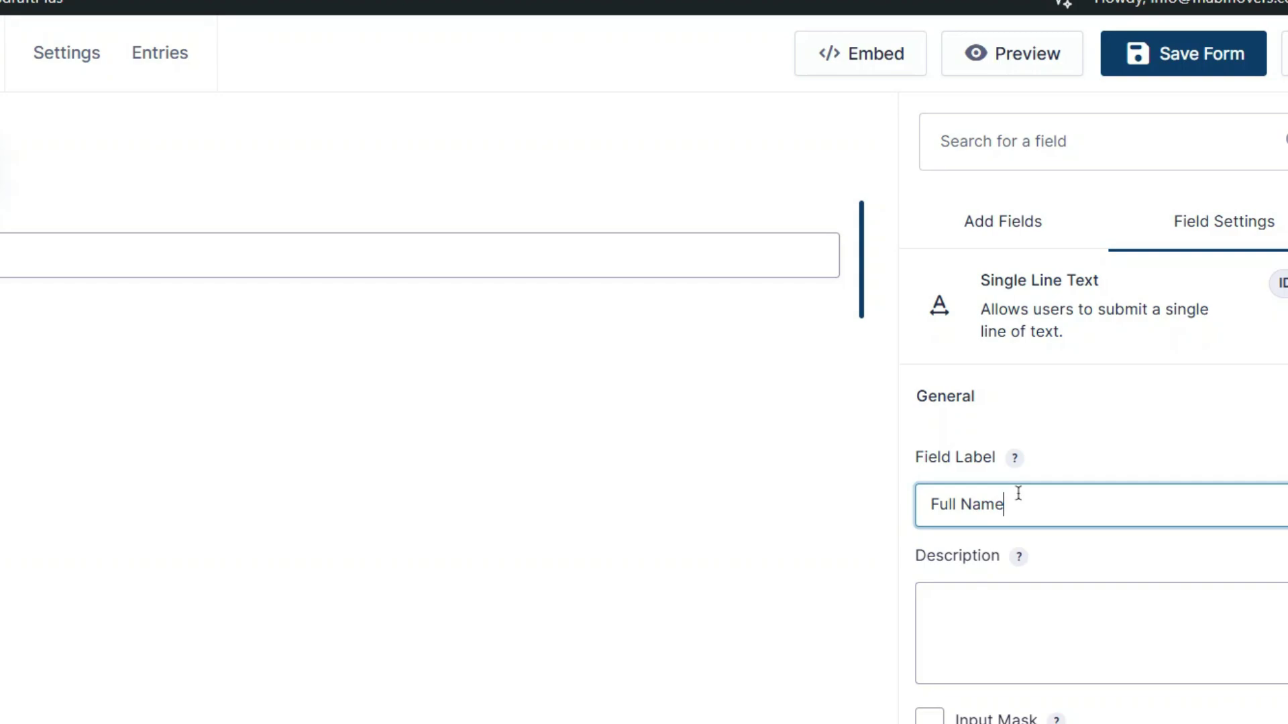
Give the Full Name field the placeholder 'Enter your full name'
scroll(1018, 494, "down", 5)
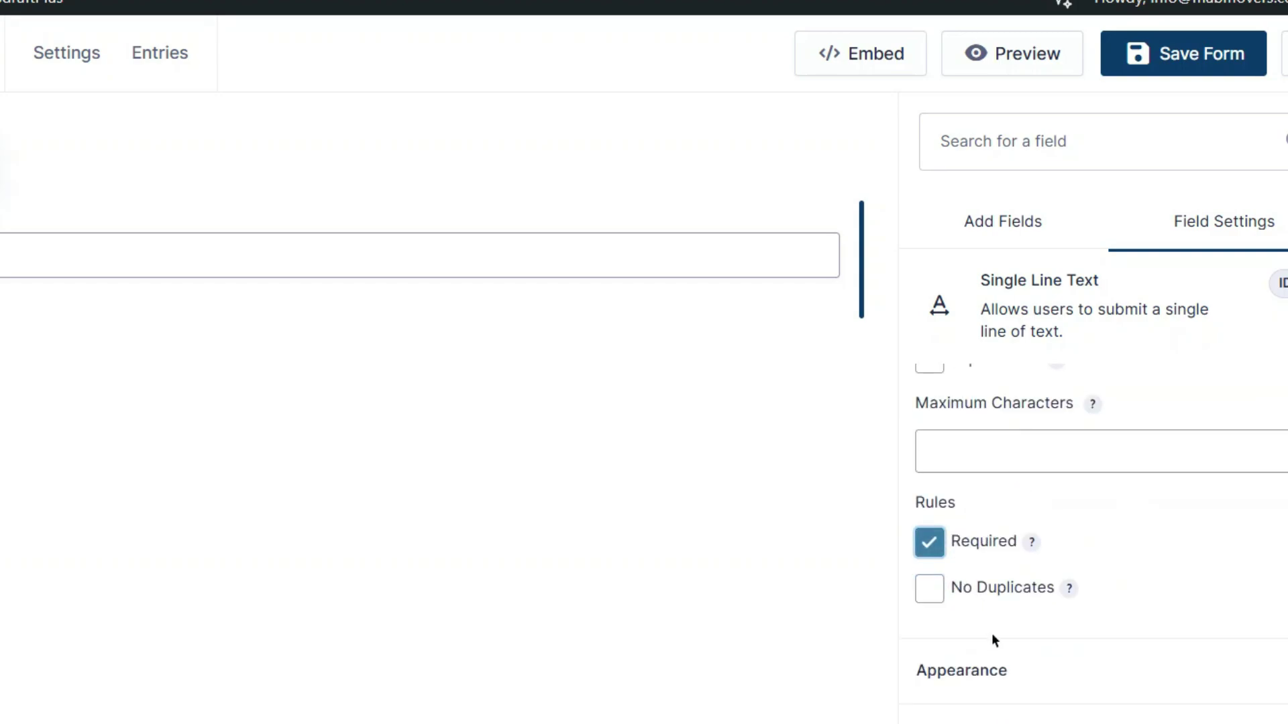
left_click(1013, 671)
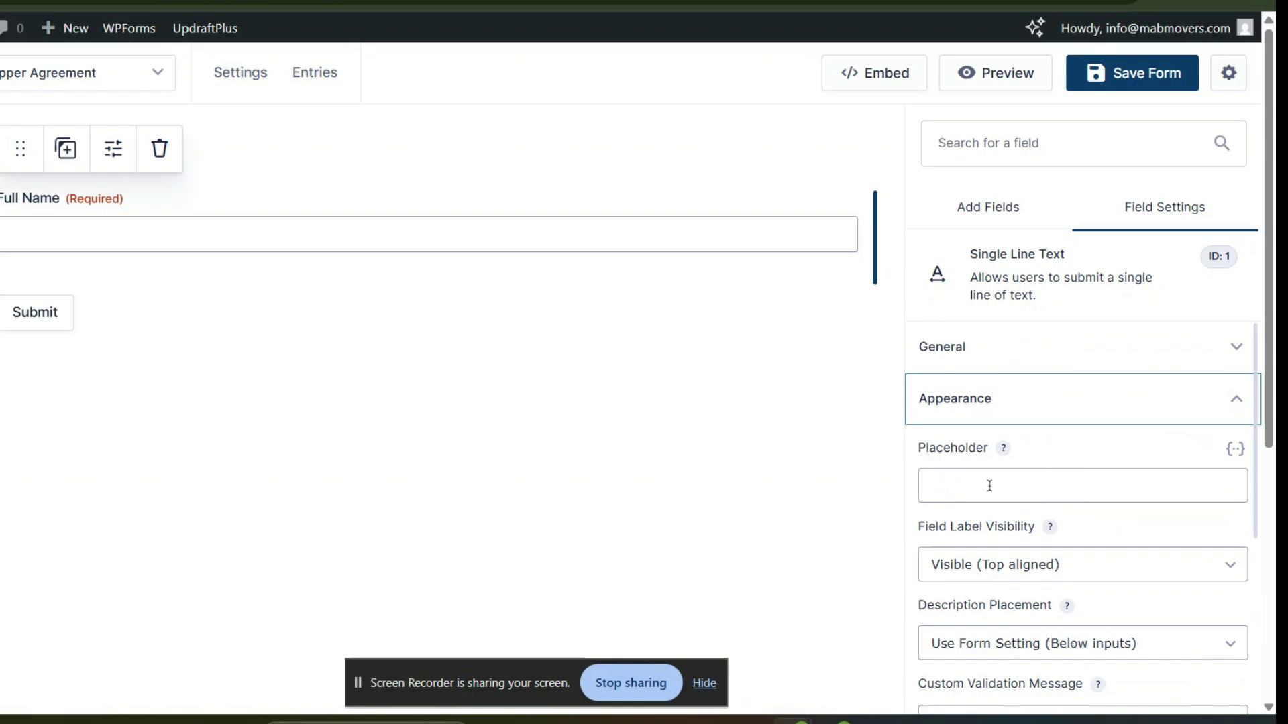
left_click(1004, 569)
type("Enter yo")
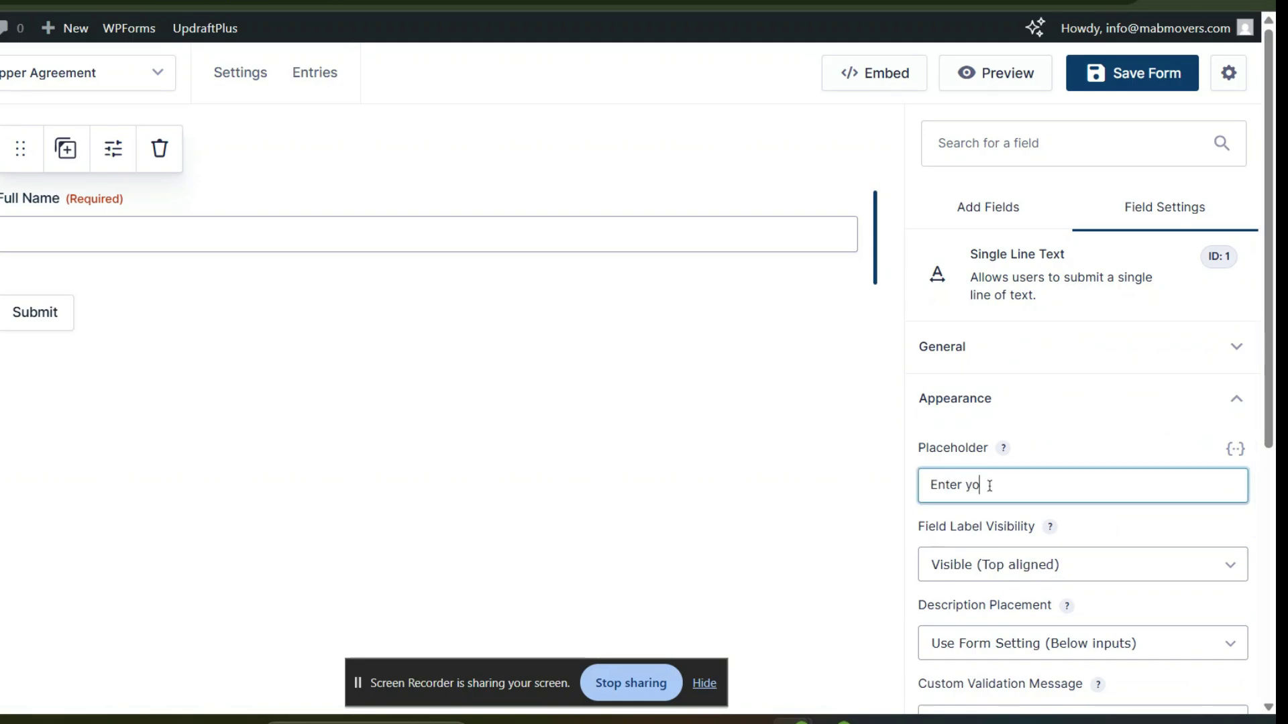
type("ur full name")
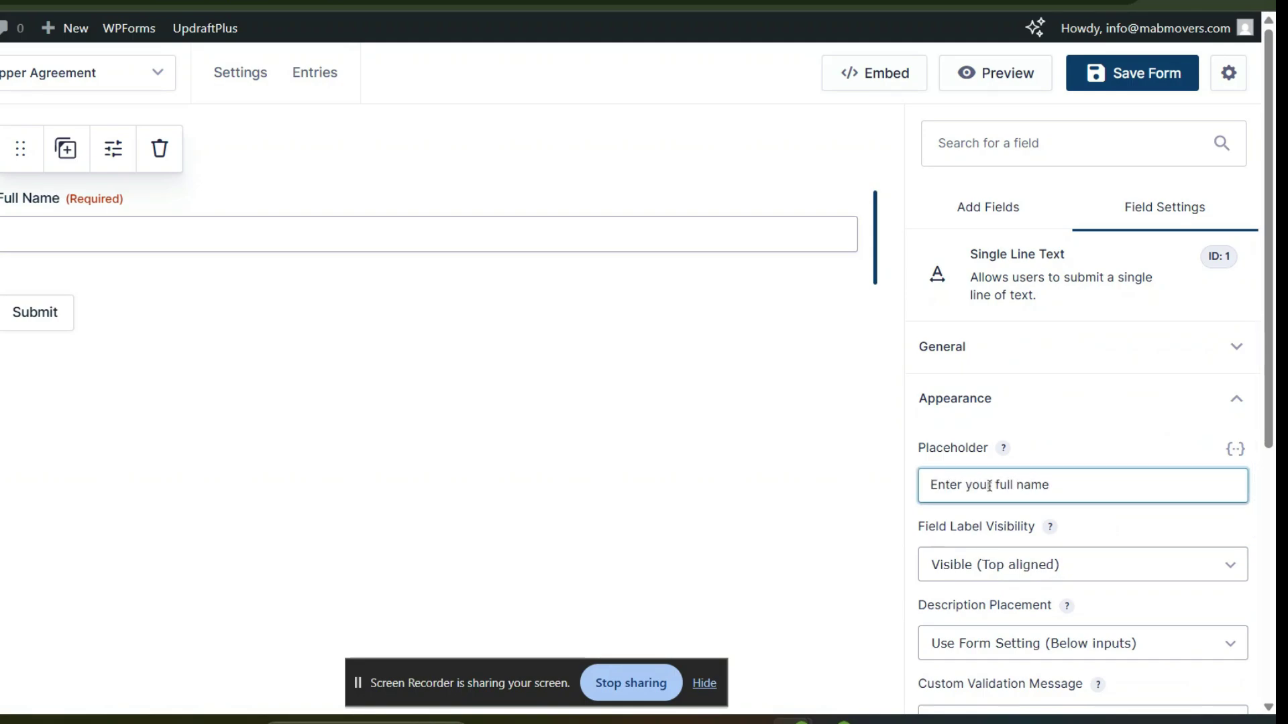
left_click(973, 215)
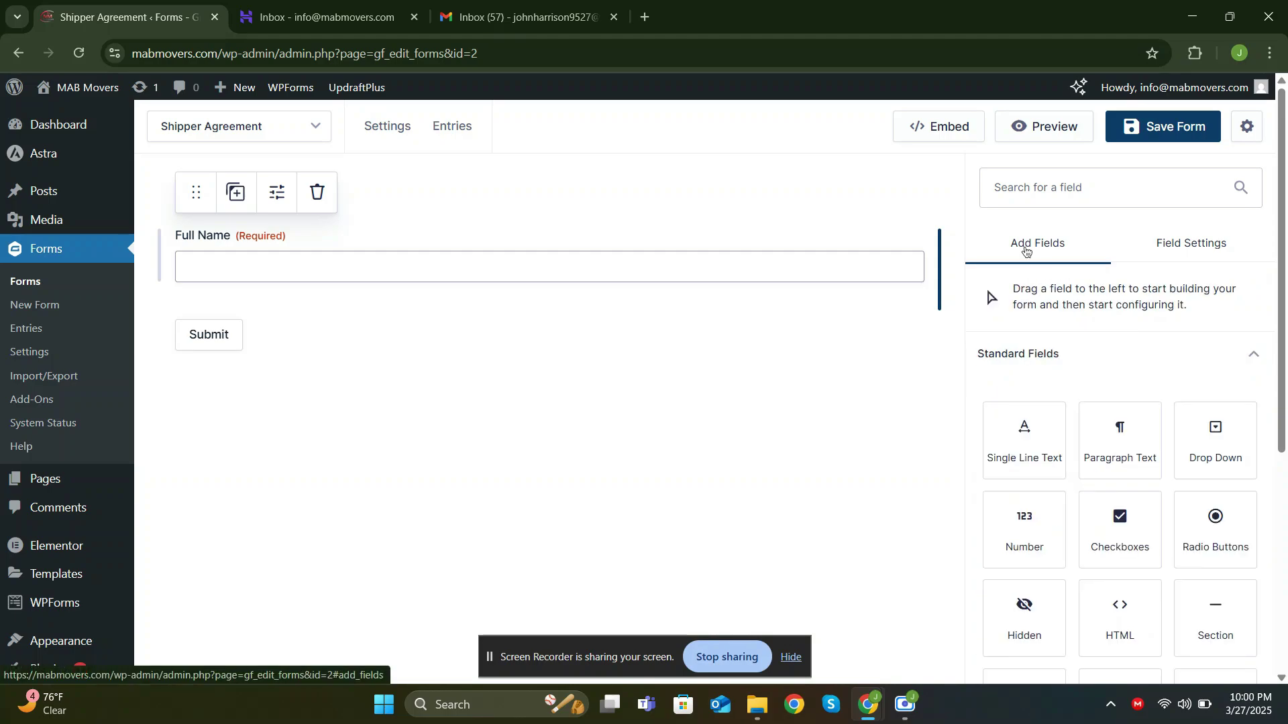
scroll(1113, 483, "down", 6)
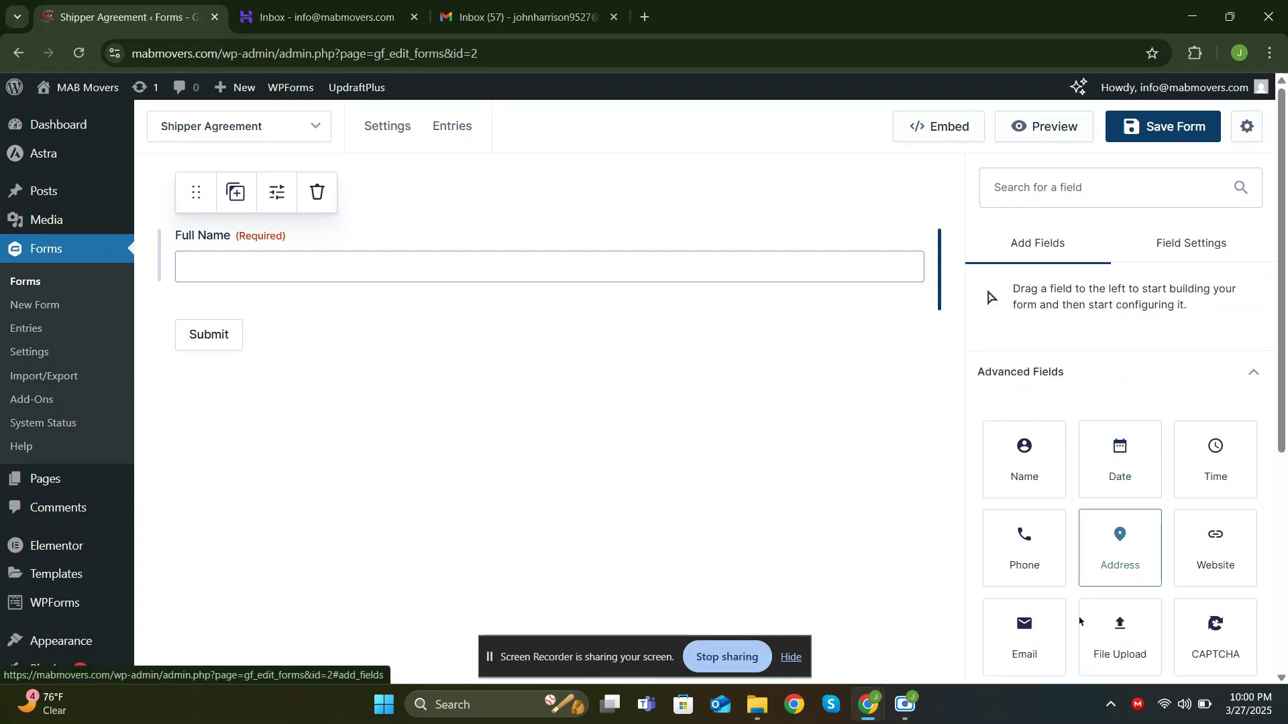
Place an Email field in the same row, to the right of Full Name
left_click_drag(1025, 619, 724, 297)
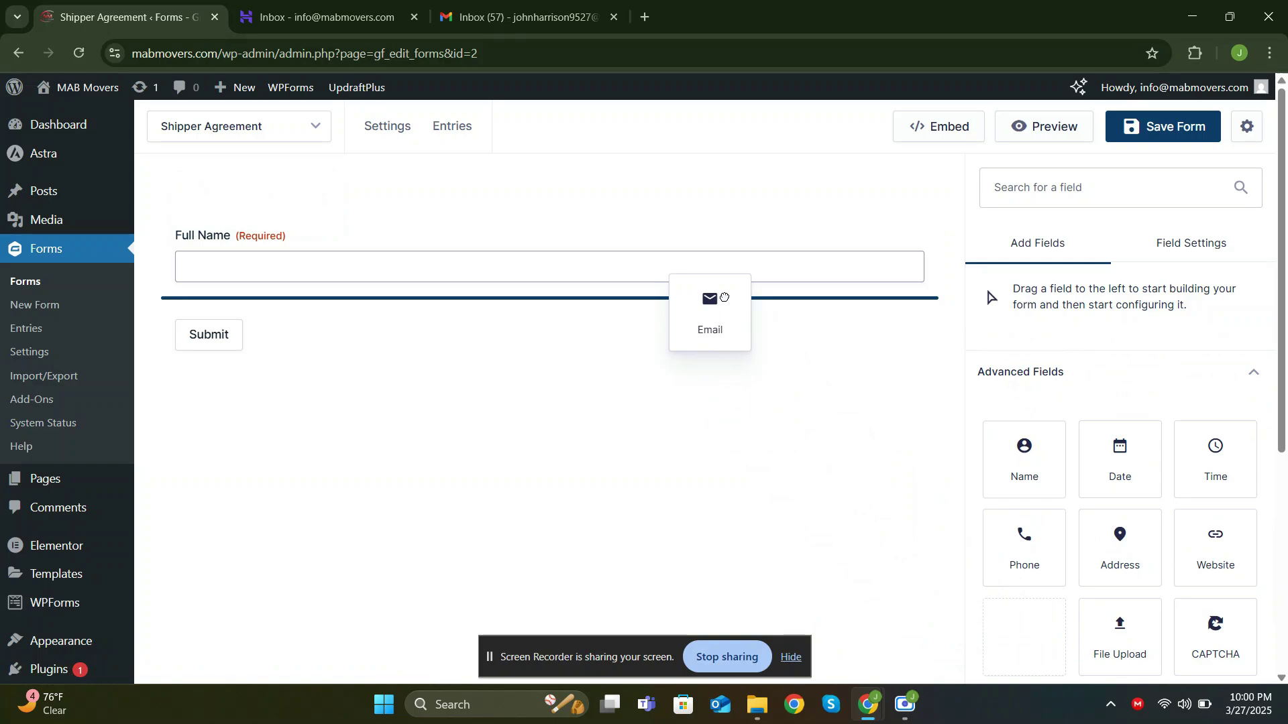
left_click_drag(724, 297, 708, 254)
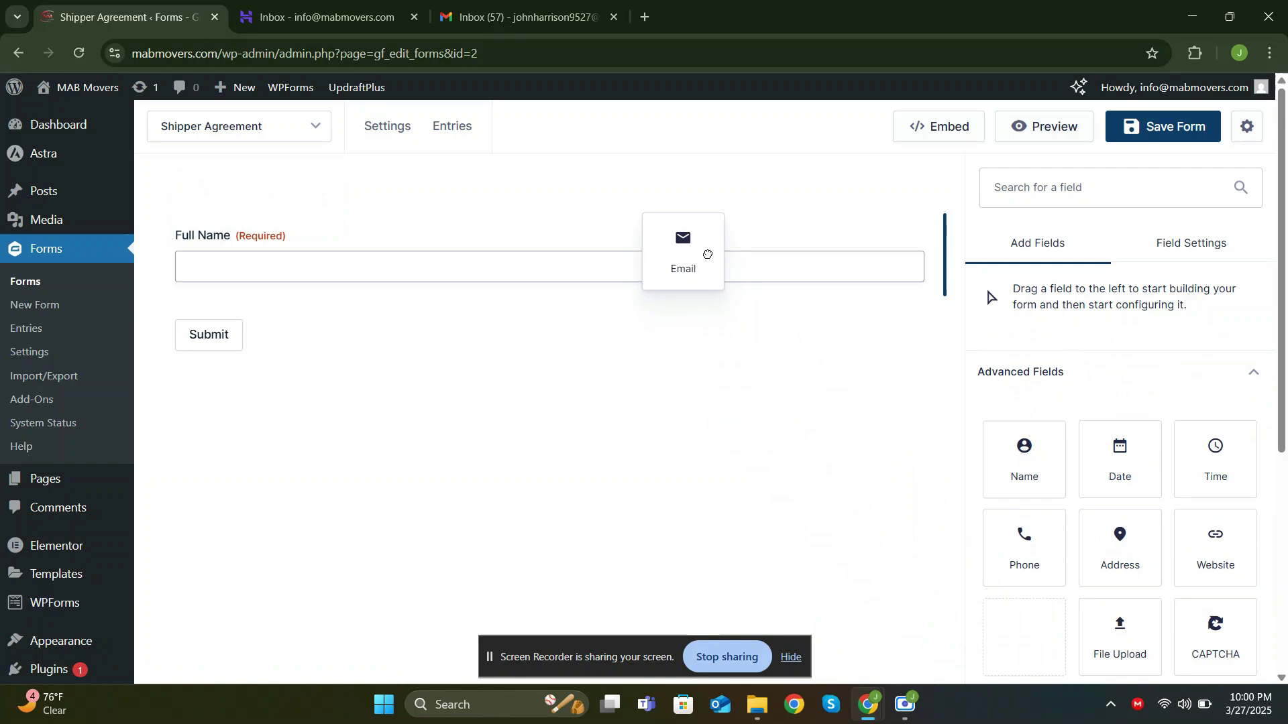
left_click_drag(708, 254, 706, 258)
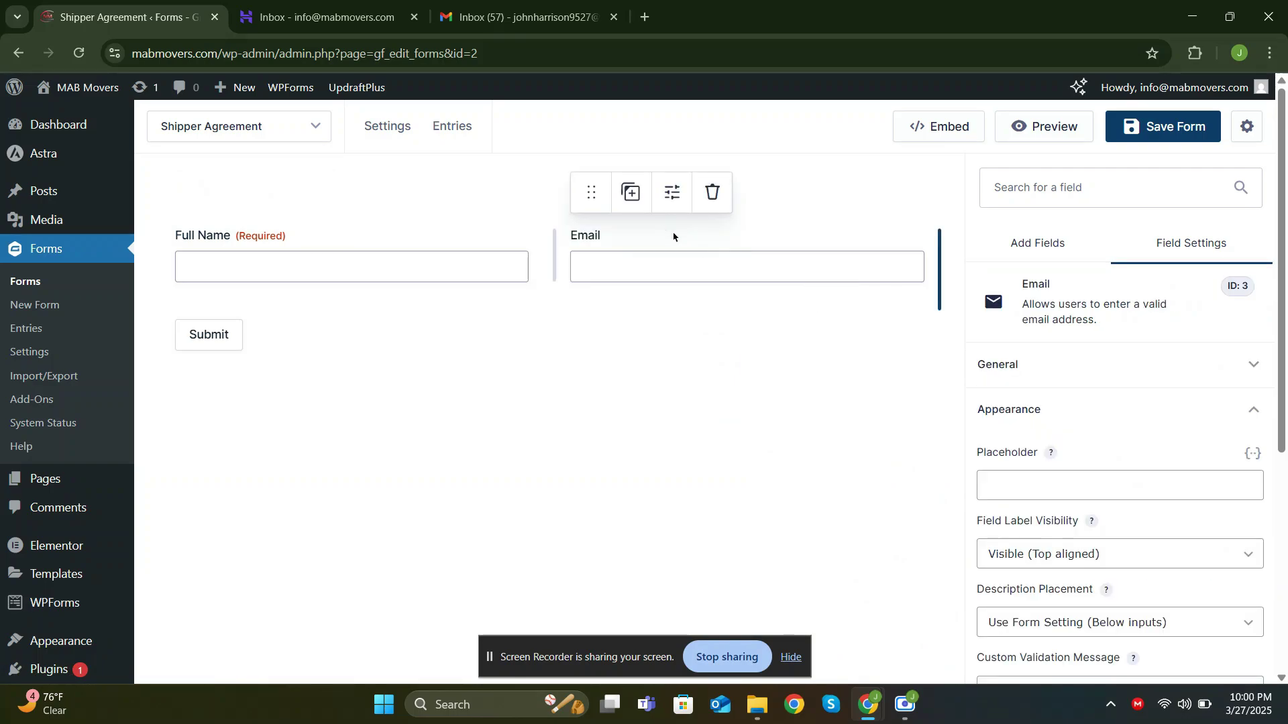
left_click(1038, 252)
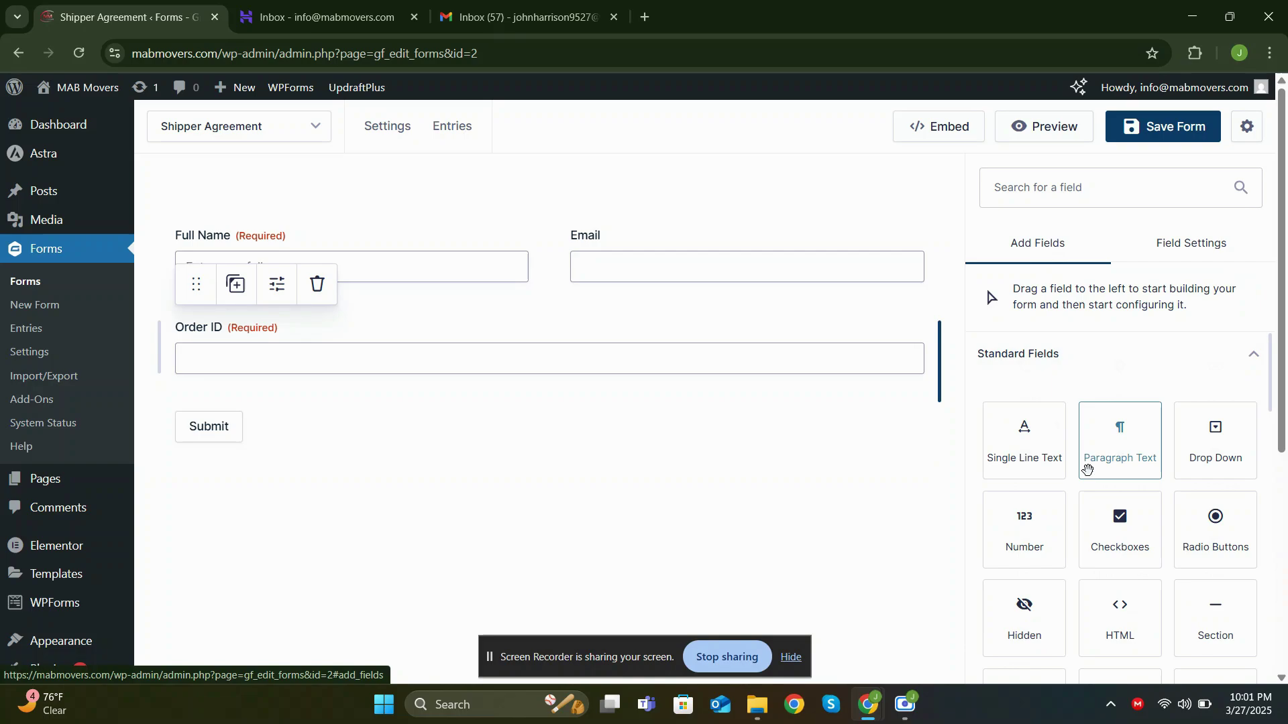
Add a Number field beside Order ID labelled 'Total Tariff' with Currency number format
left_click_drag(1043, 537, 910, 359)
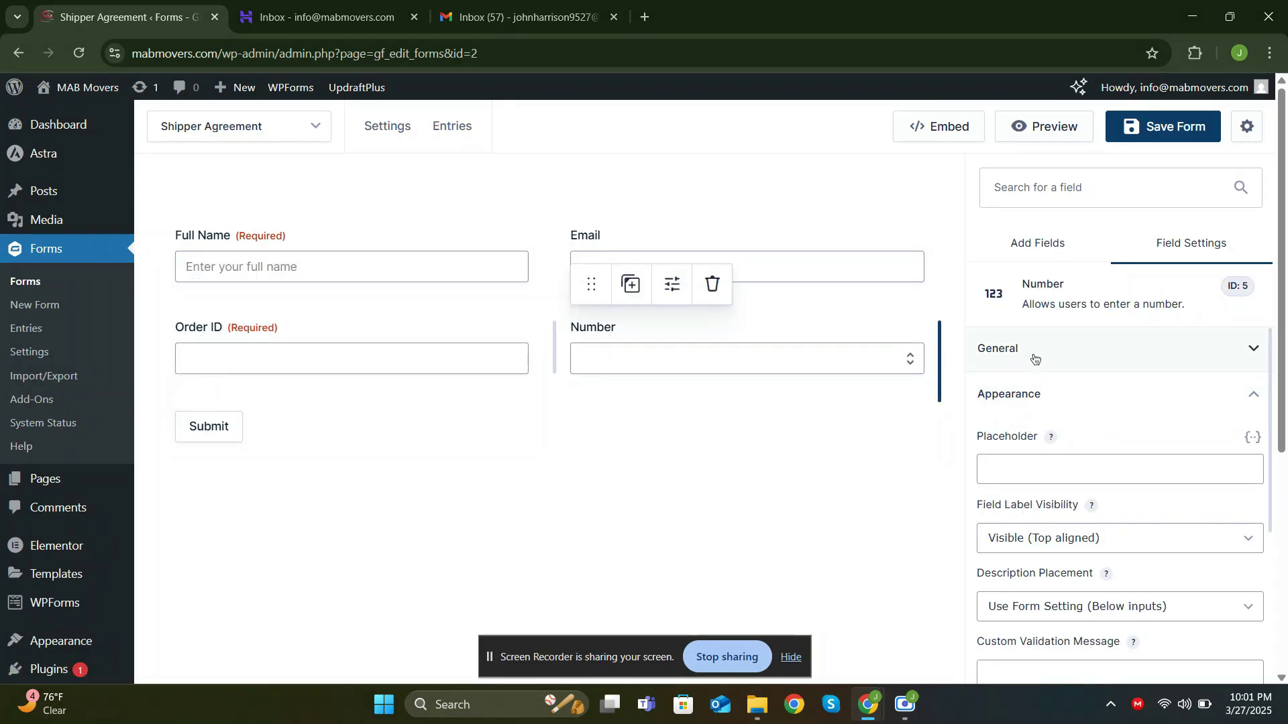
left_click(1033, 350)
double_click(1023, 421)
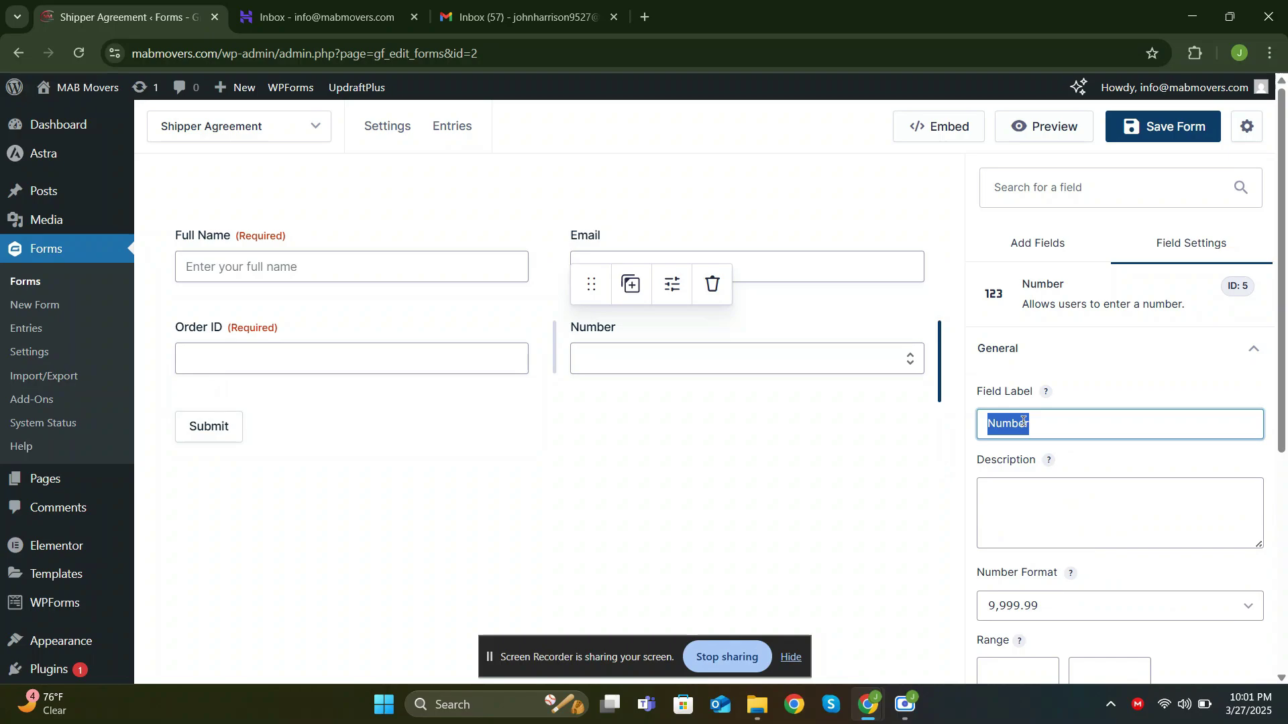
type("Total Tariff")
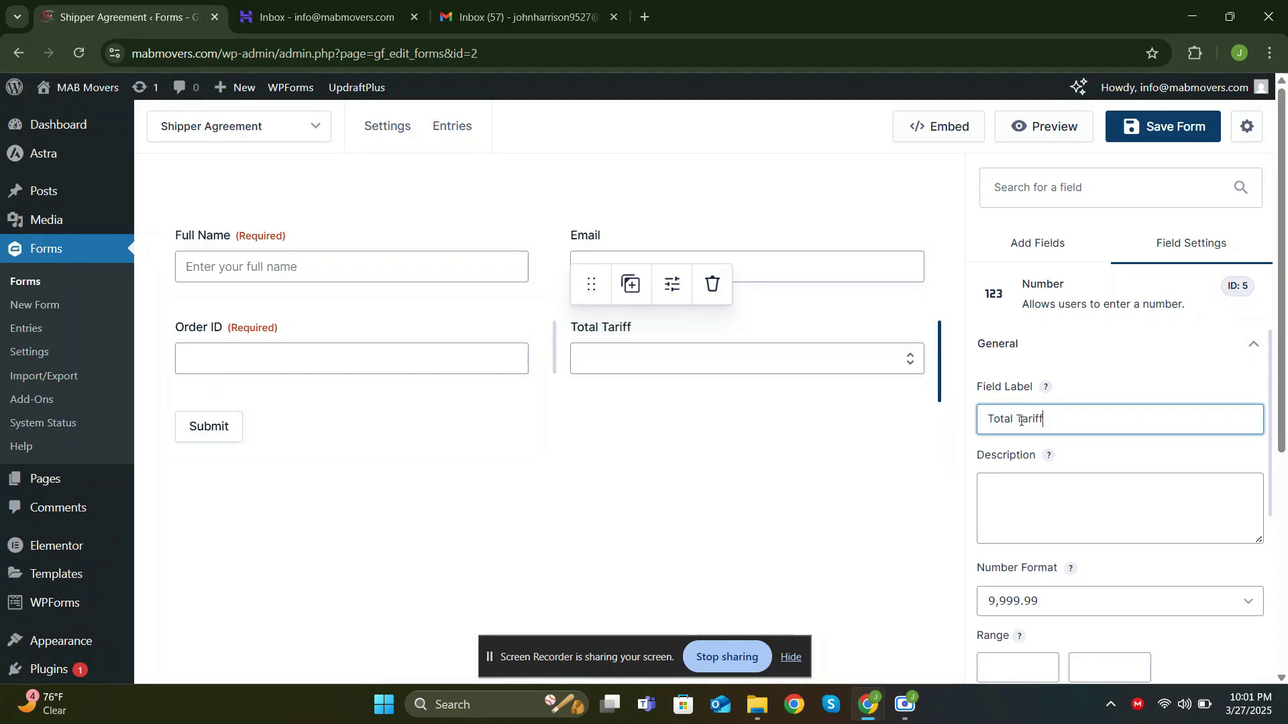
scroll(1059, 442, "down", 3)
left_click(1054, 439)
left_click(916, 418)
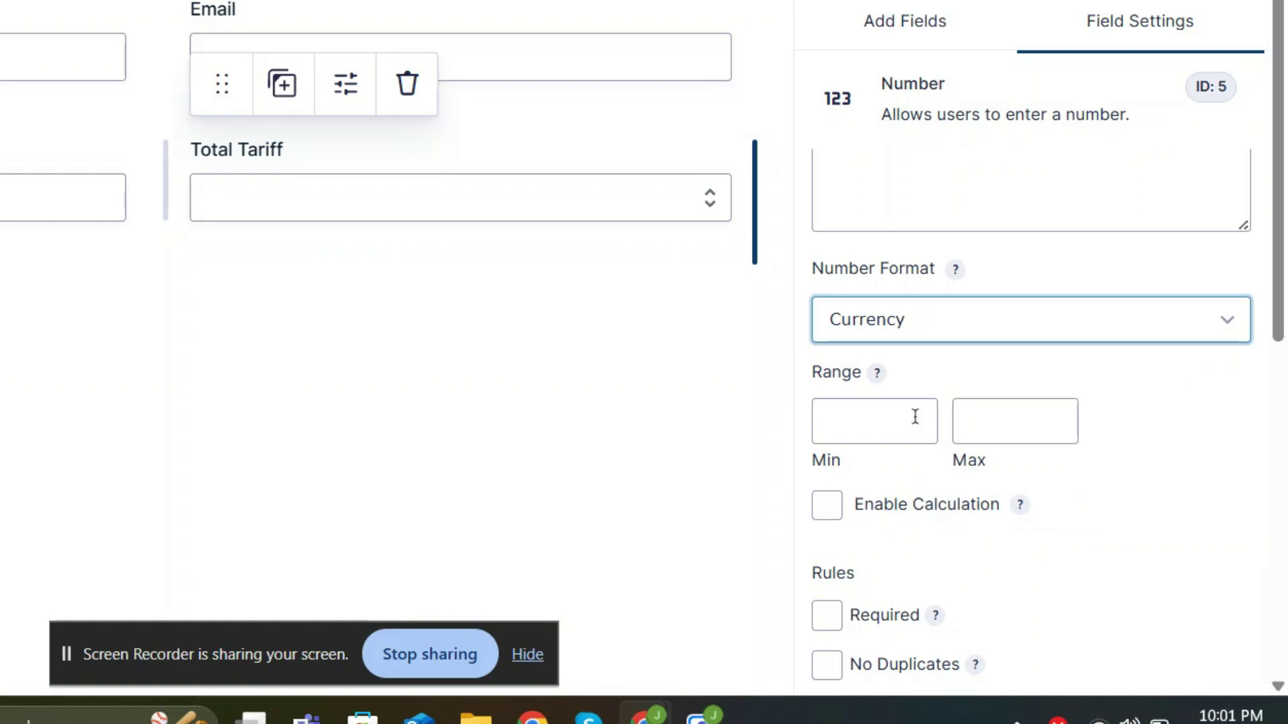
Make Total Tariff required with the placeholder 'Enter your total amount'
scroll(916, 417, "down", 4)
left_click(832, 365)
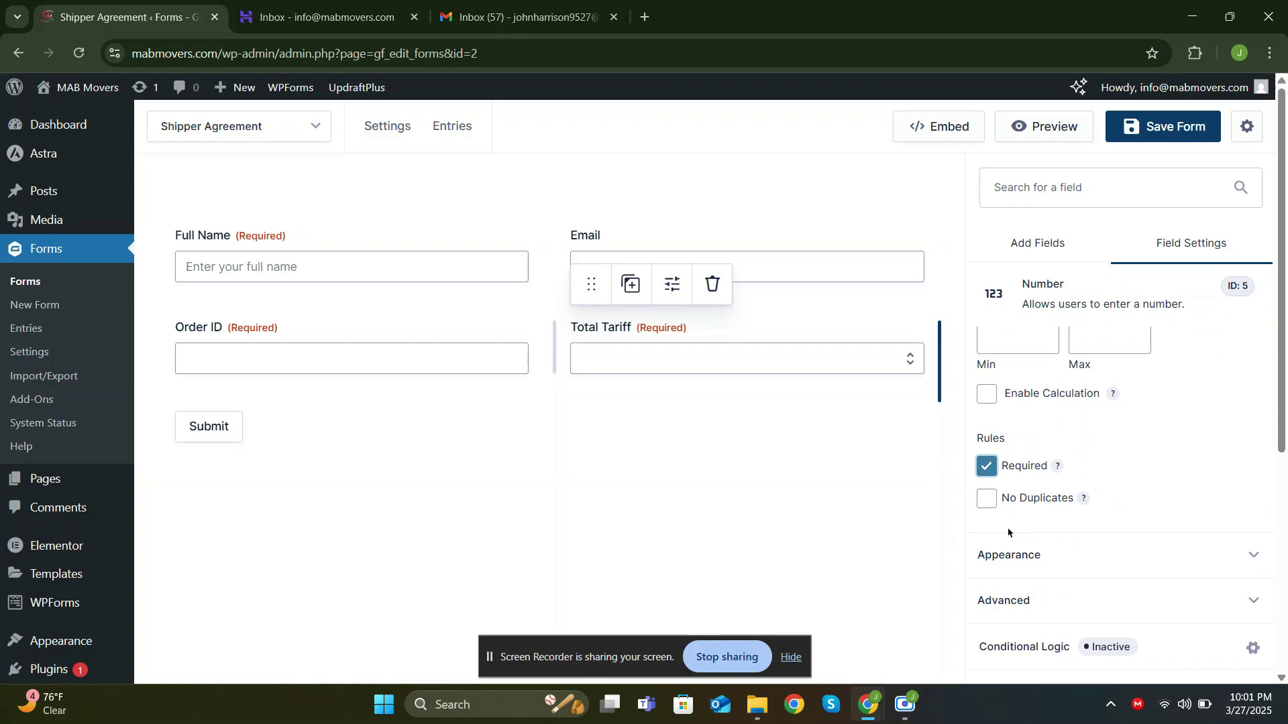
left_click(1018, 549)
left_click(1022, 472)
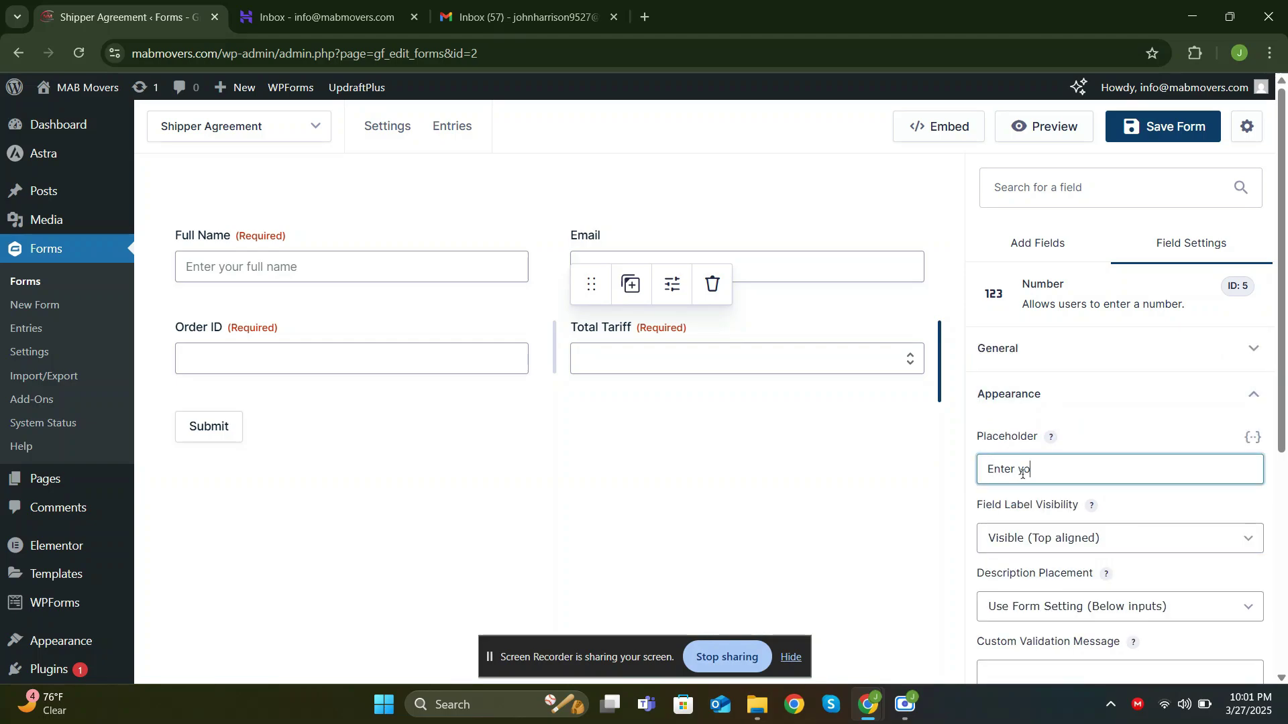
type("Enter your total amo")
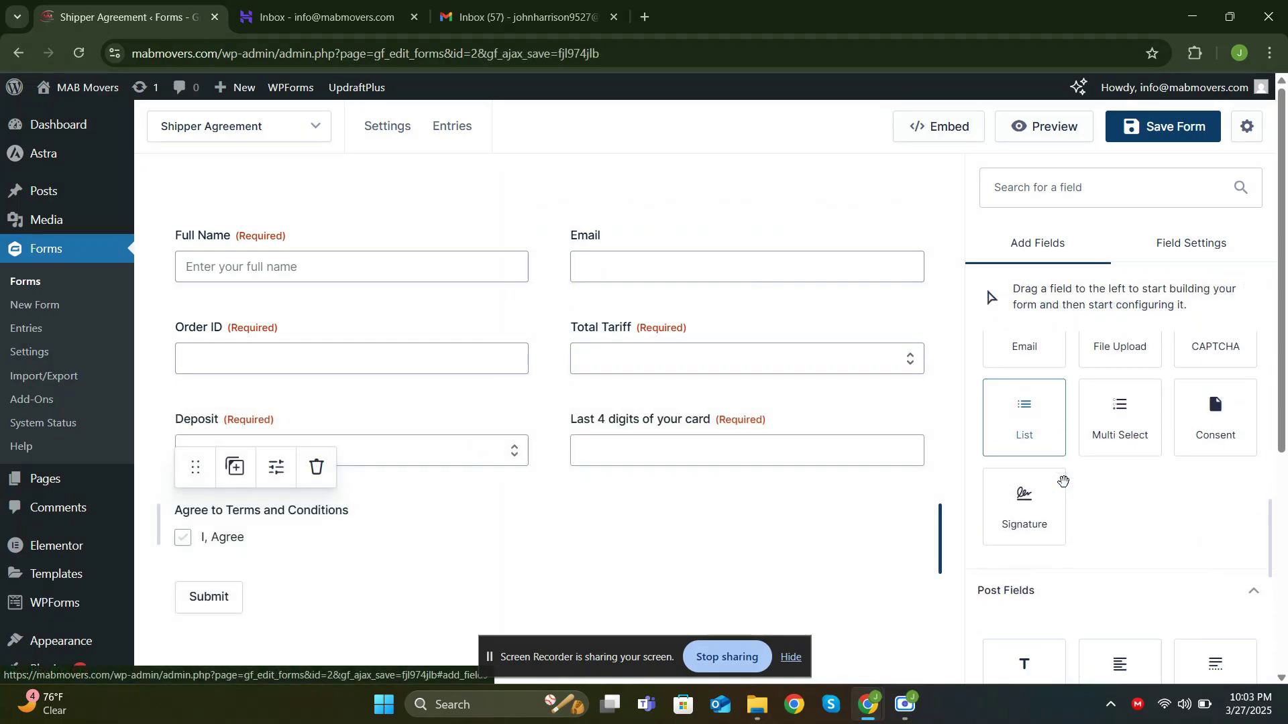
Drop a Signature field below Agree to Terms and Conditions and save the form
scroll(1063, 482, "down", 1)
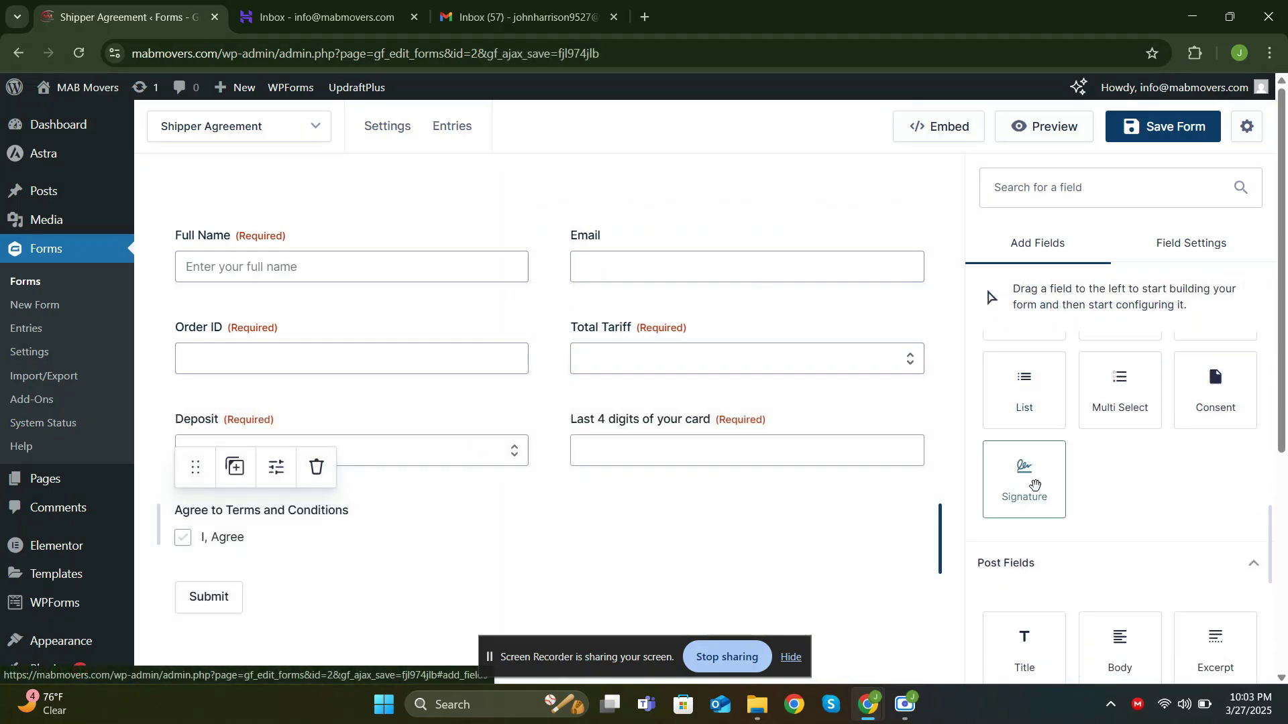
mouse_move(1056, 477)
left_mouse_down()
mouse_move(730, 511)
mouse_move(479, 560)
left_mouse_up()
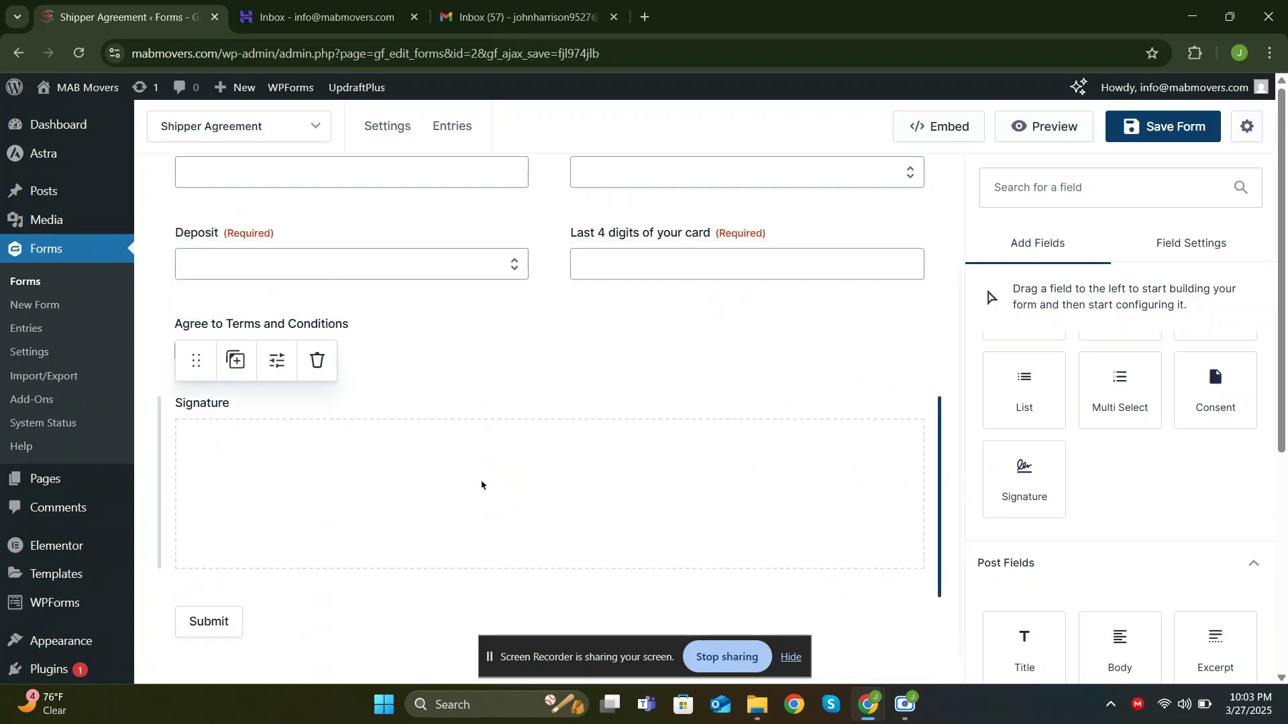
left_click(1181, 128)
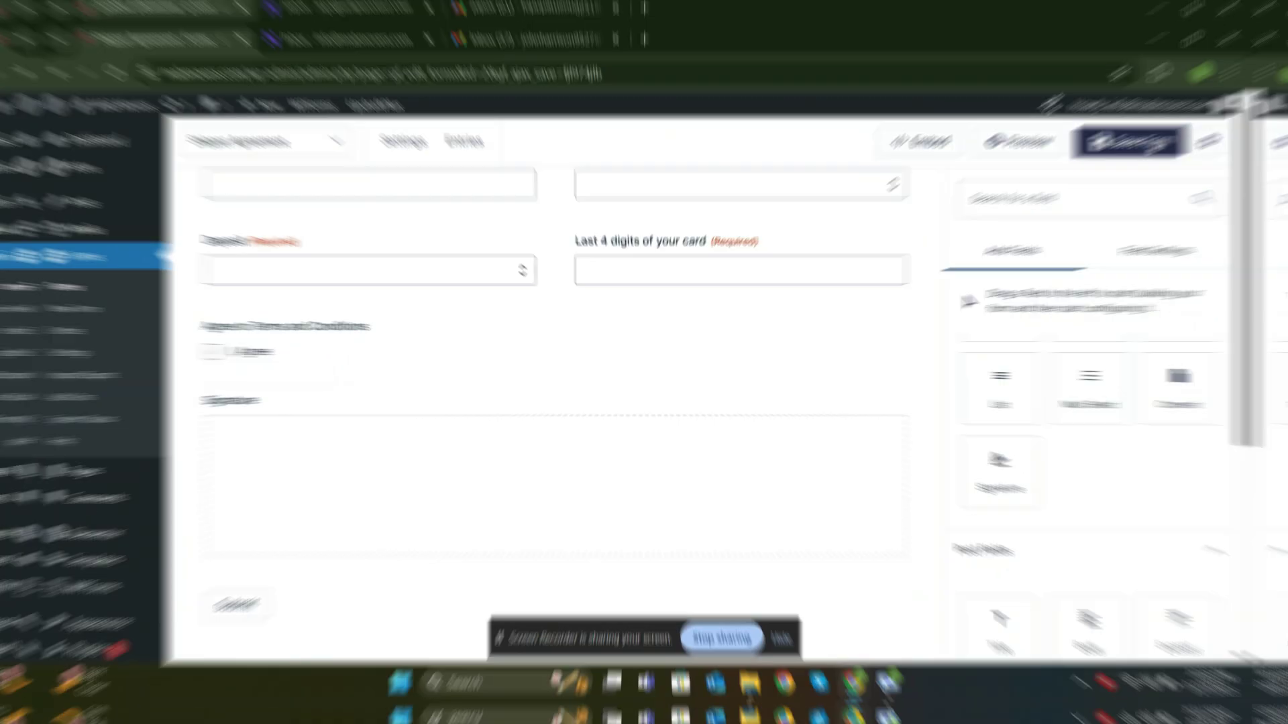
left_click(392, 357)
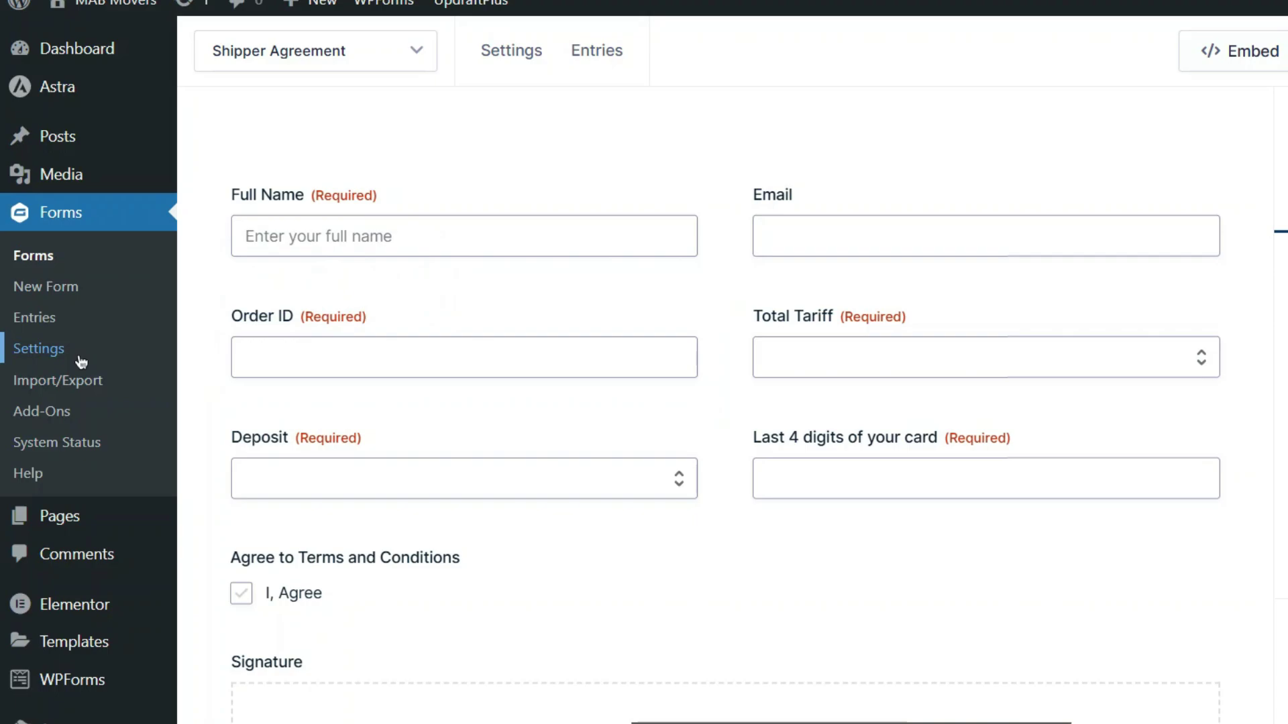
Download the Gravity PDF core fonts from Forms > Settings > PDF > Tools, then return to Forms
left_click(77, 356)
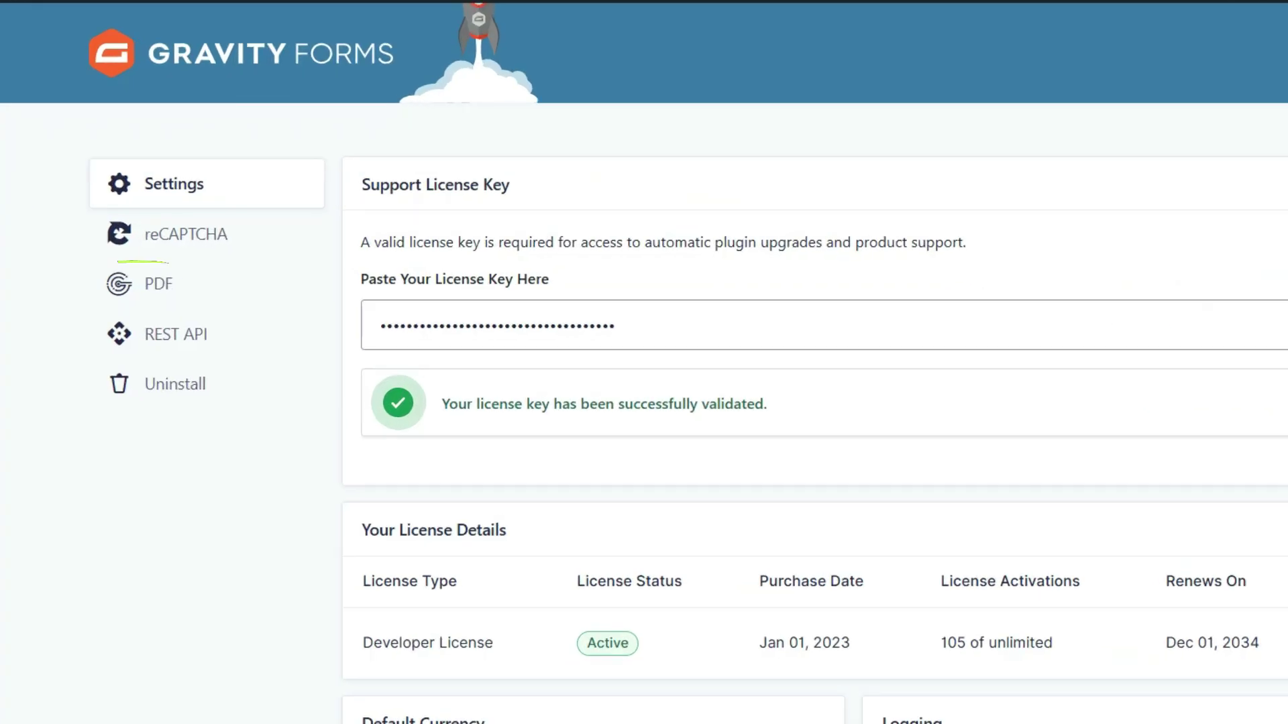
left_click(265, 301)
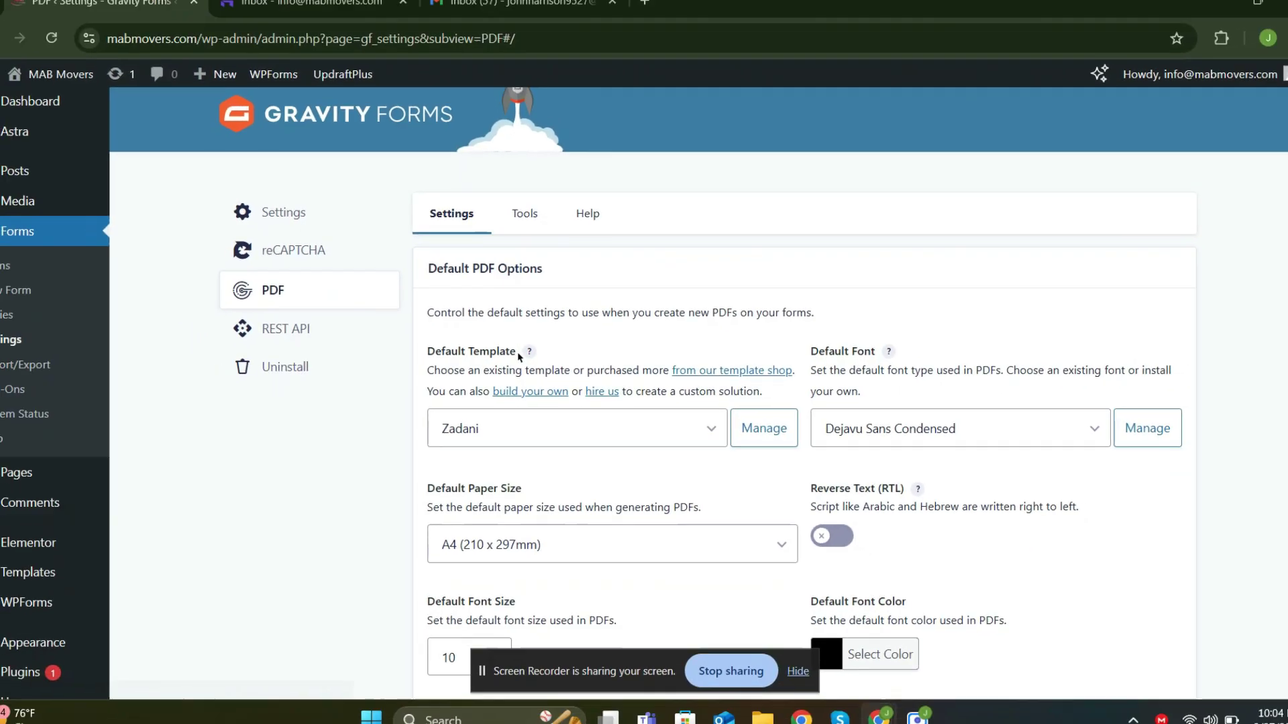
scroll(480, 373, "down", 2)
scroll(524, 357, "up", 3)
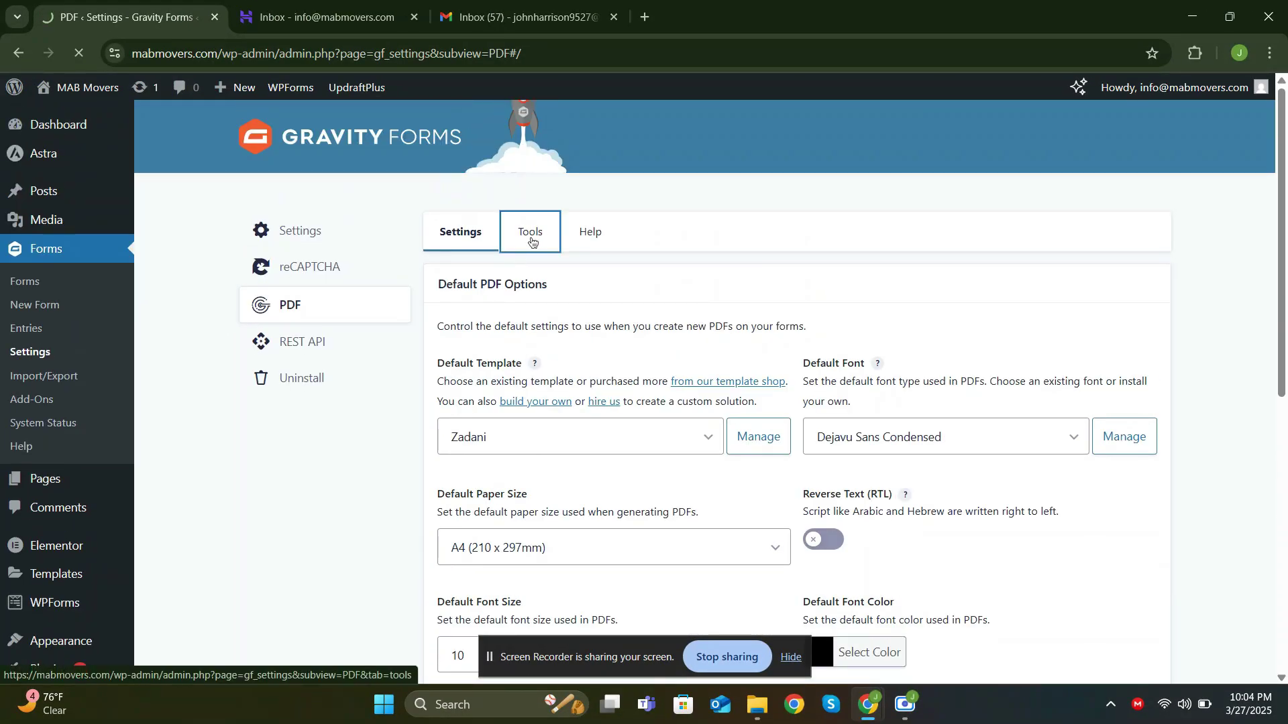
left_click(528, 242)
left_click(526, 401)
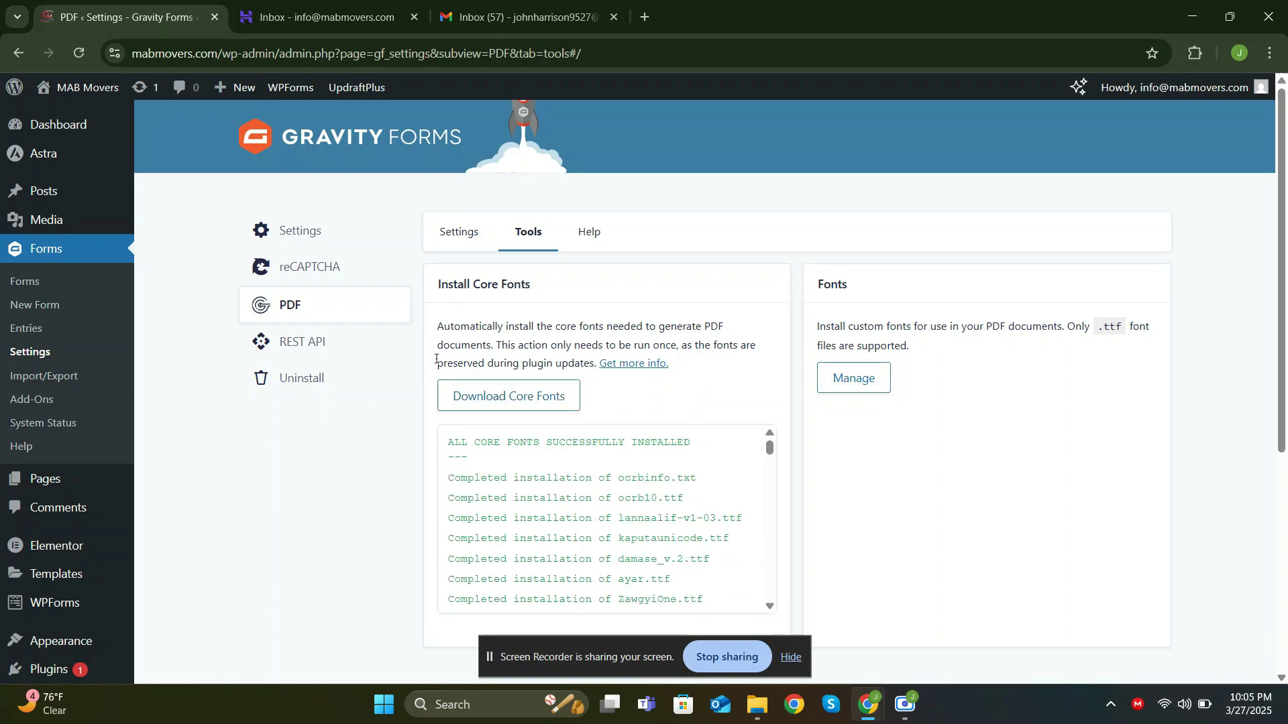
left_click(87, 290)
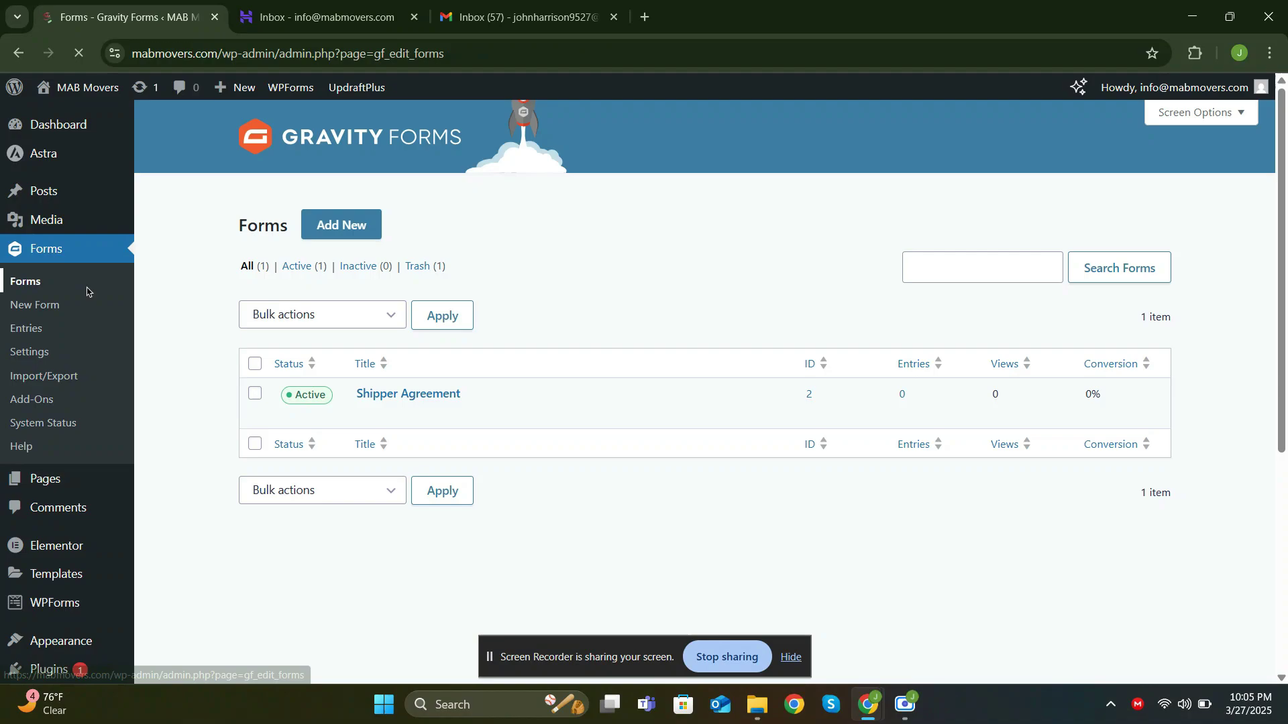
Start a new PDF in the Shipper Agreement form's PDF settings
left_click(370, 416)
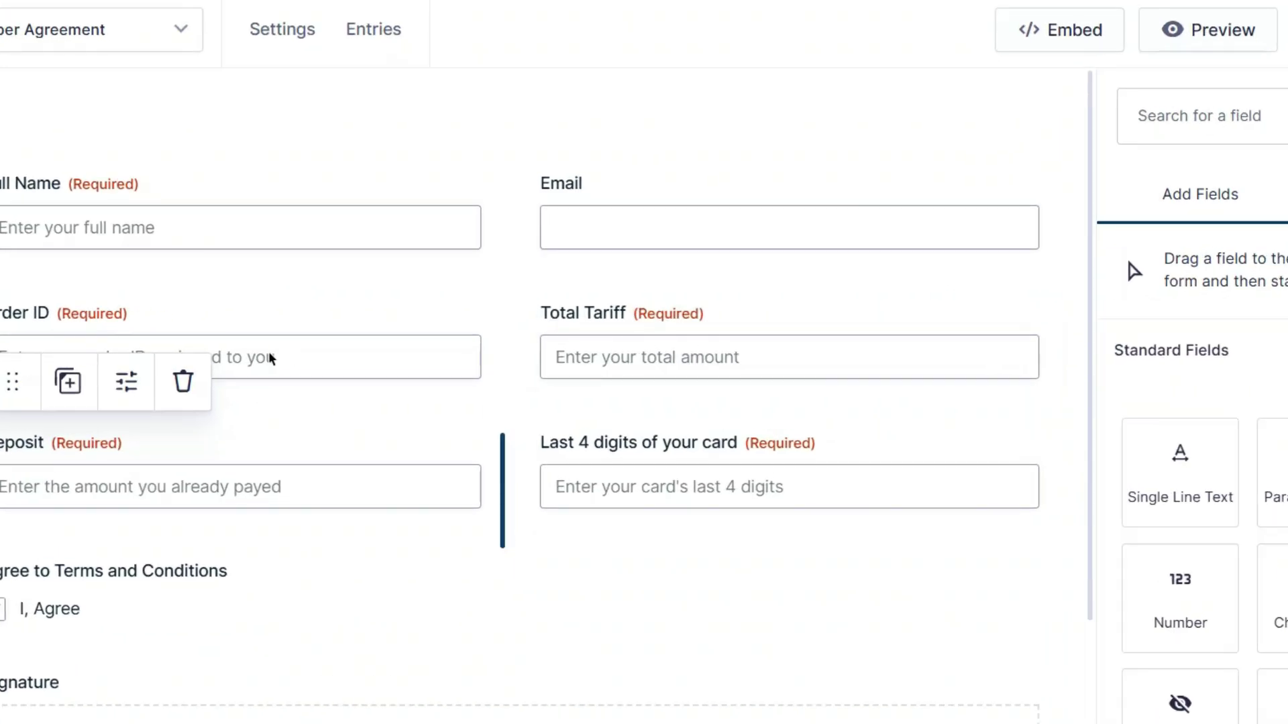
mouse_move(300, 41)
left_click(348, 296)
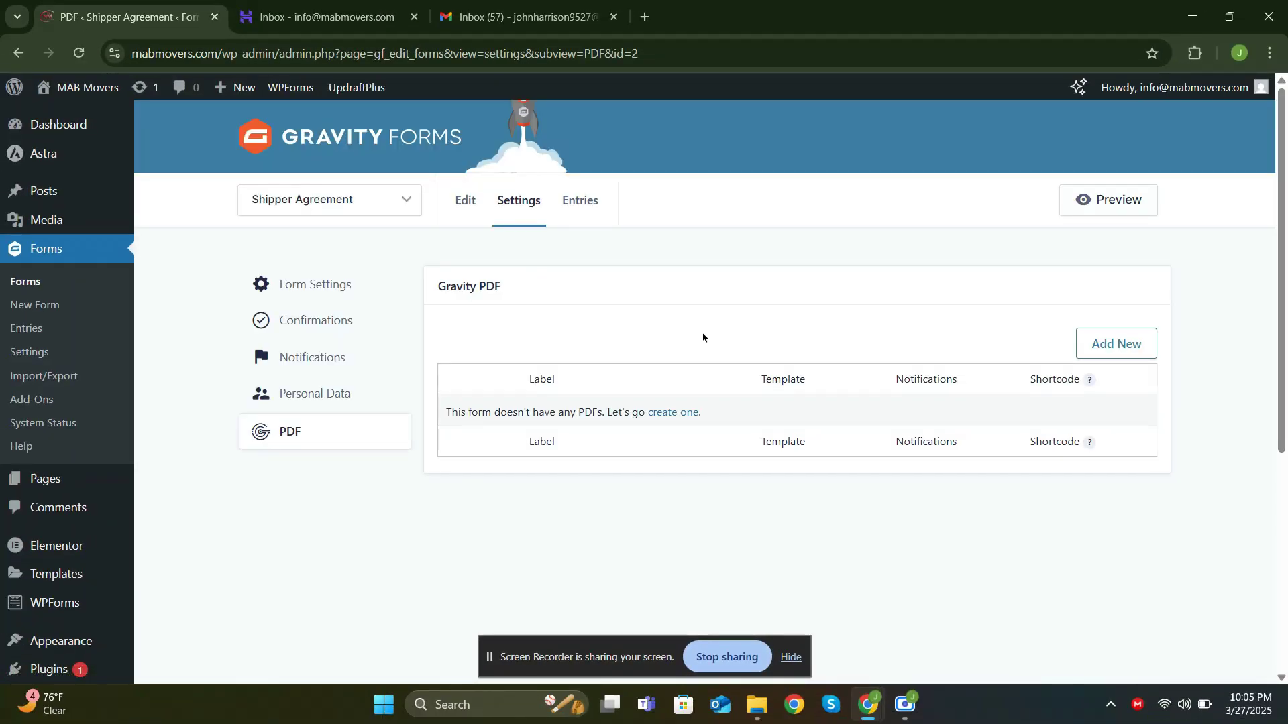
left_click(1140, 345)
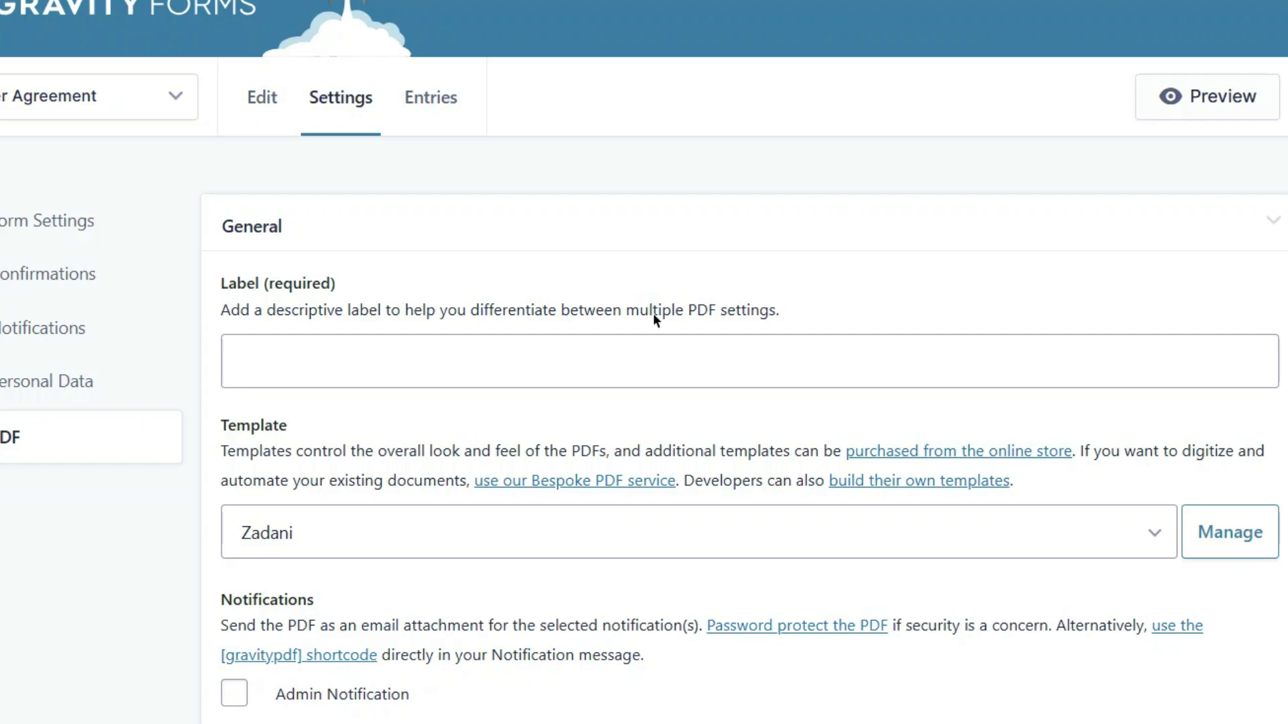
Label the PDF 'Shipper Agreement', attach it to Admin Notification, and try to add it
left_click(386, 356)
type("Sh")
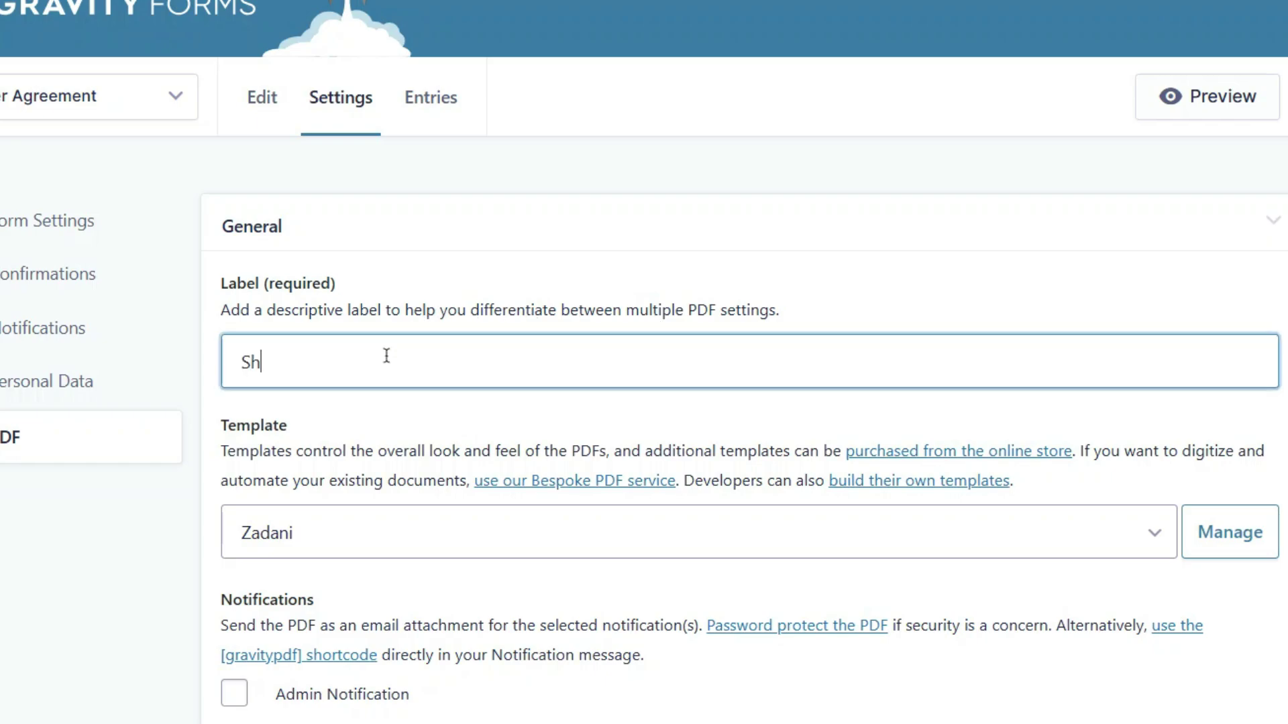
type("ipper Agreement")
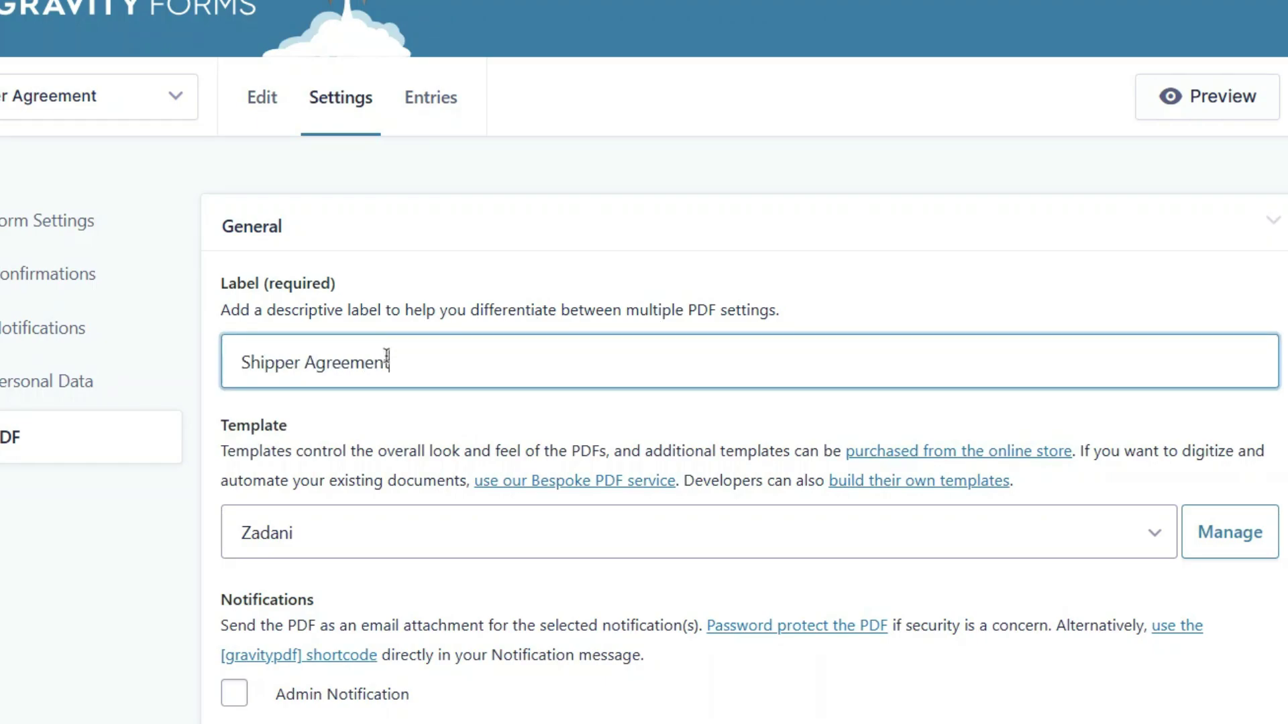
scroll(388, 356, "down", 4)
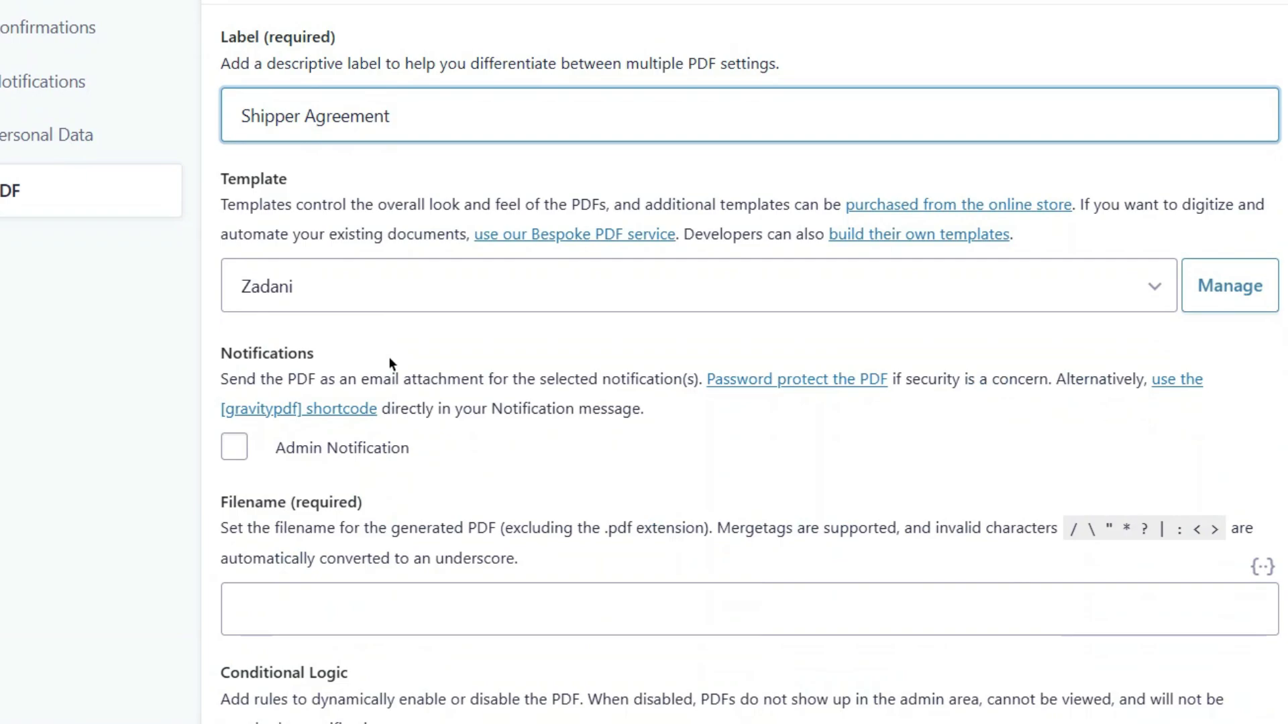
left_click(237, 454)
left_click(235, 448)
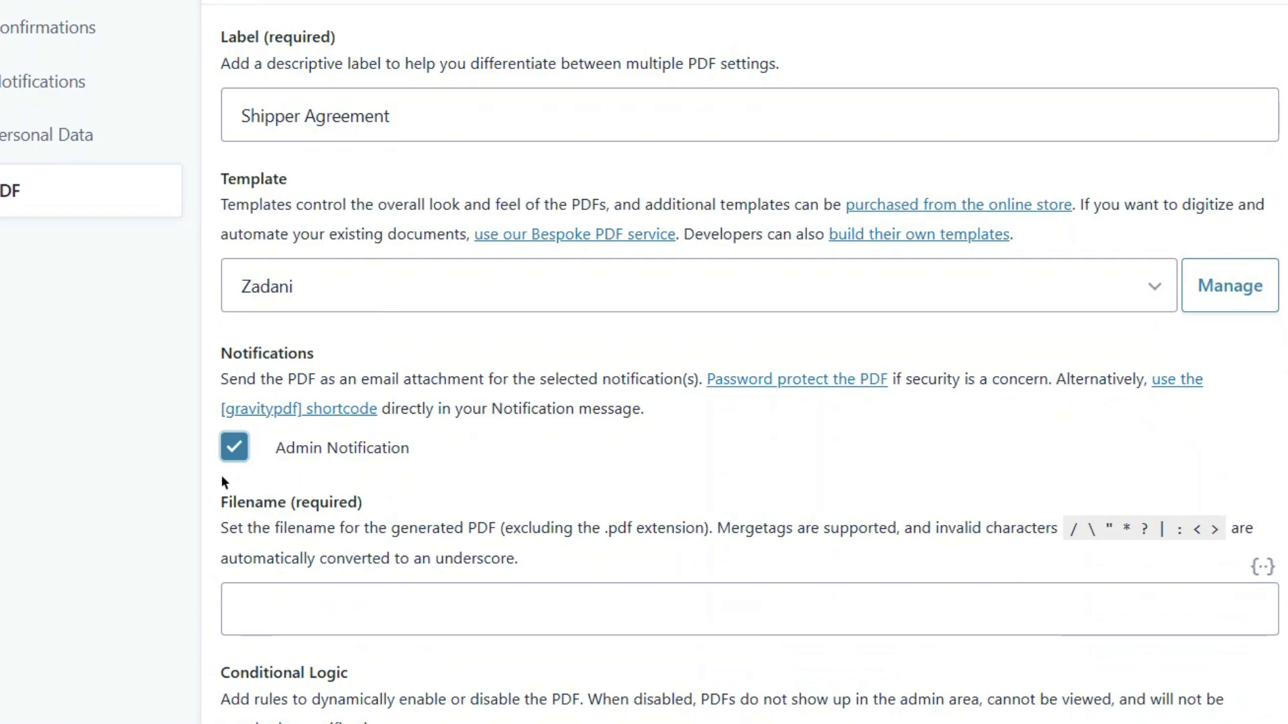
left_click(219, 487)
scroll(217, 480, "down", 3)
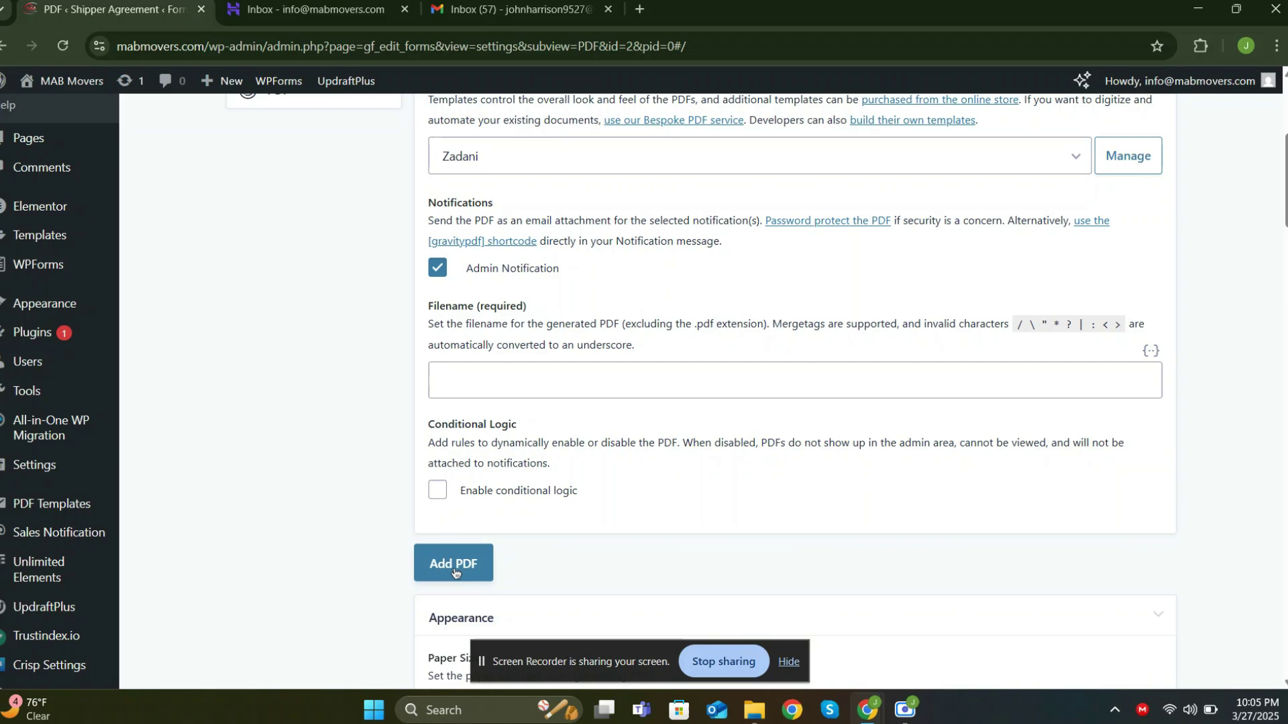
left_click(260, 630)
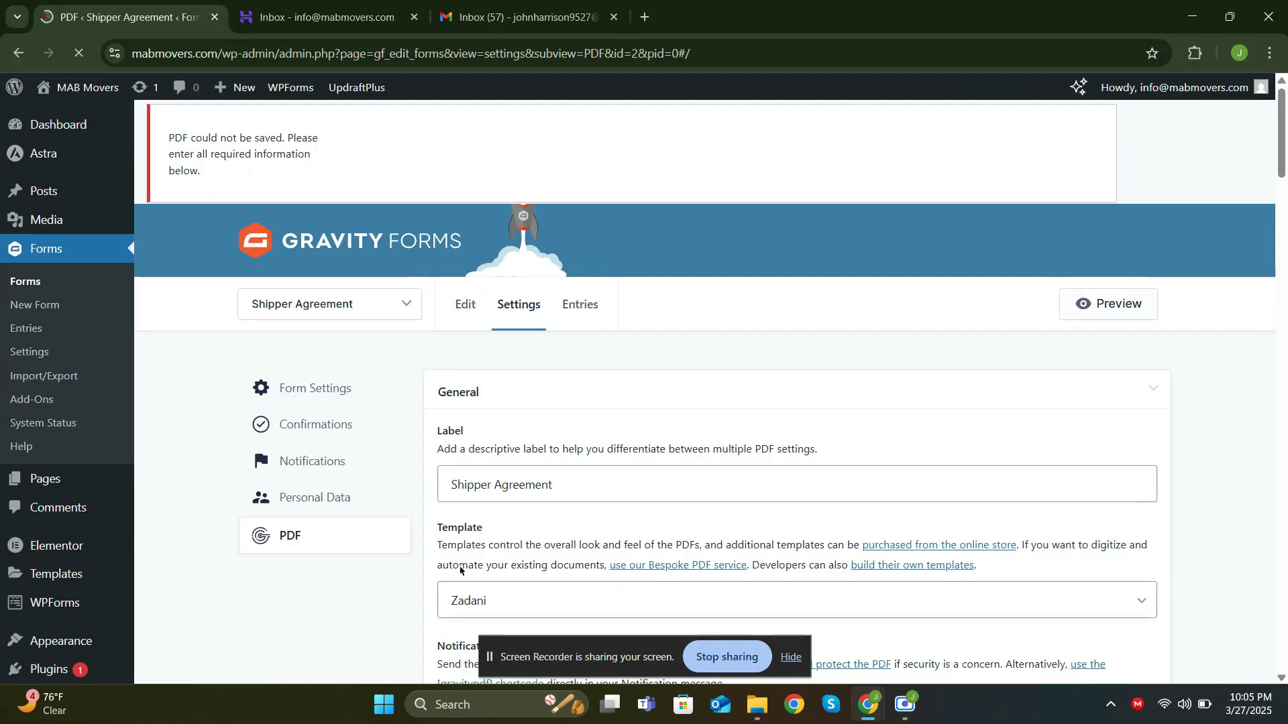
Set the PDF filename to 'Shipper Agreement', add the PDF, and review its saved settings
scroll(469, 536, "down", 5)
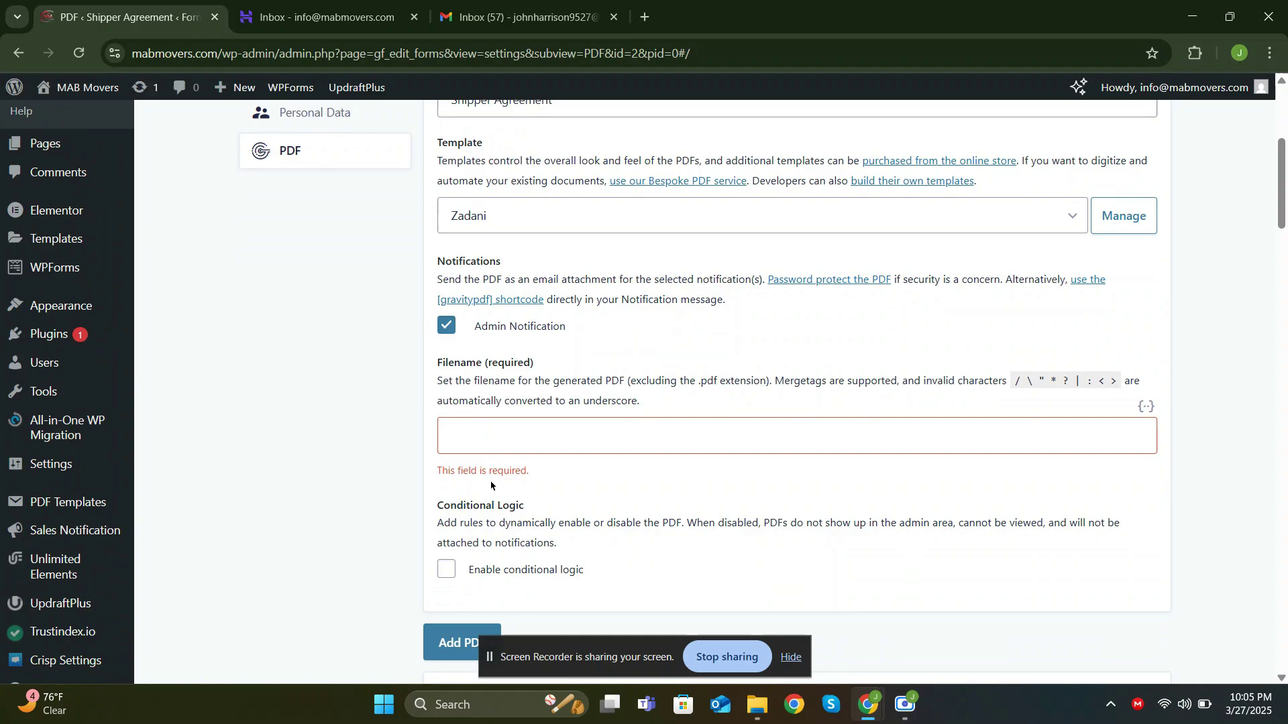
left_click(496, 436)
type("Shi")
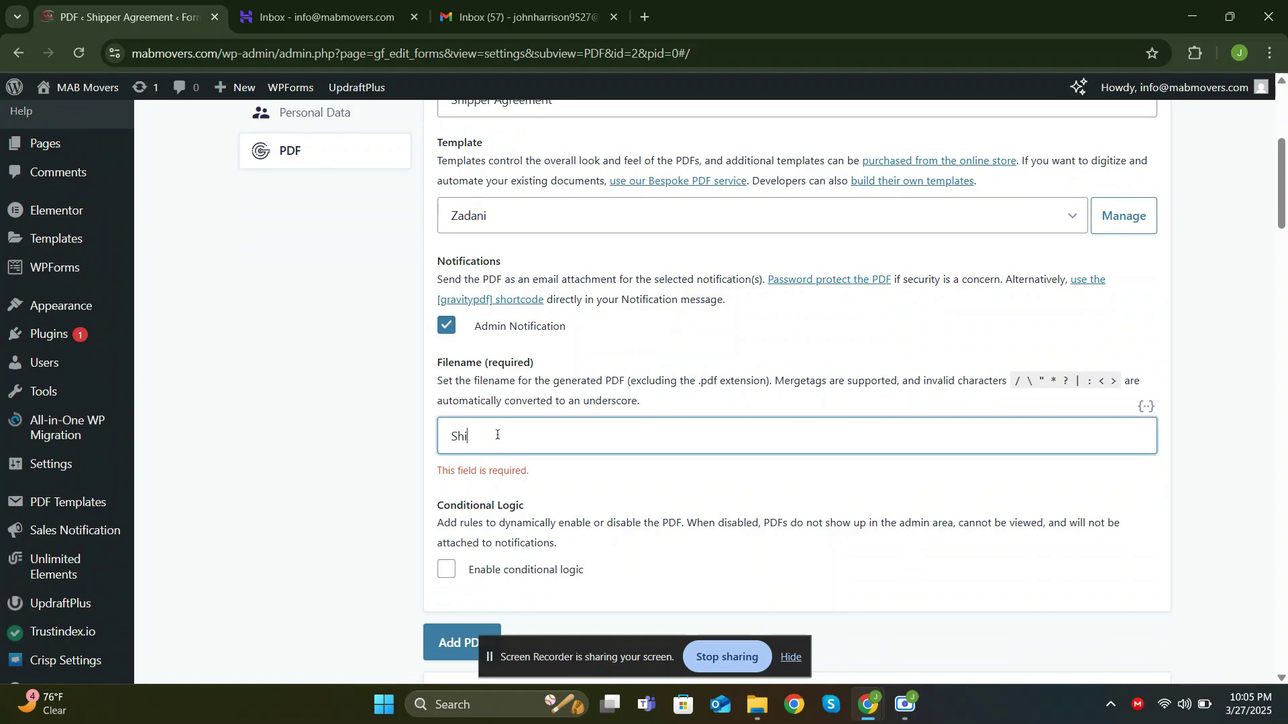
type("pper Agreement")
scroll(482, 470, "down", 1)
left_click(467, 557)
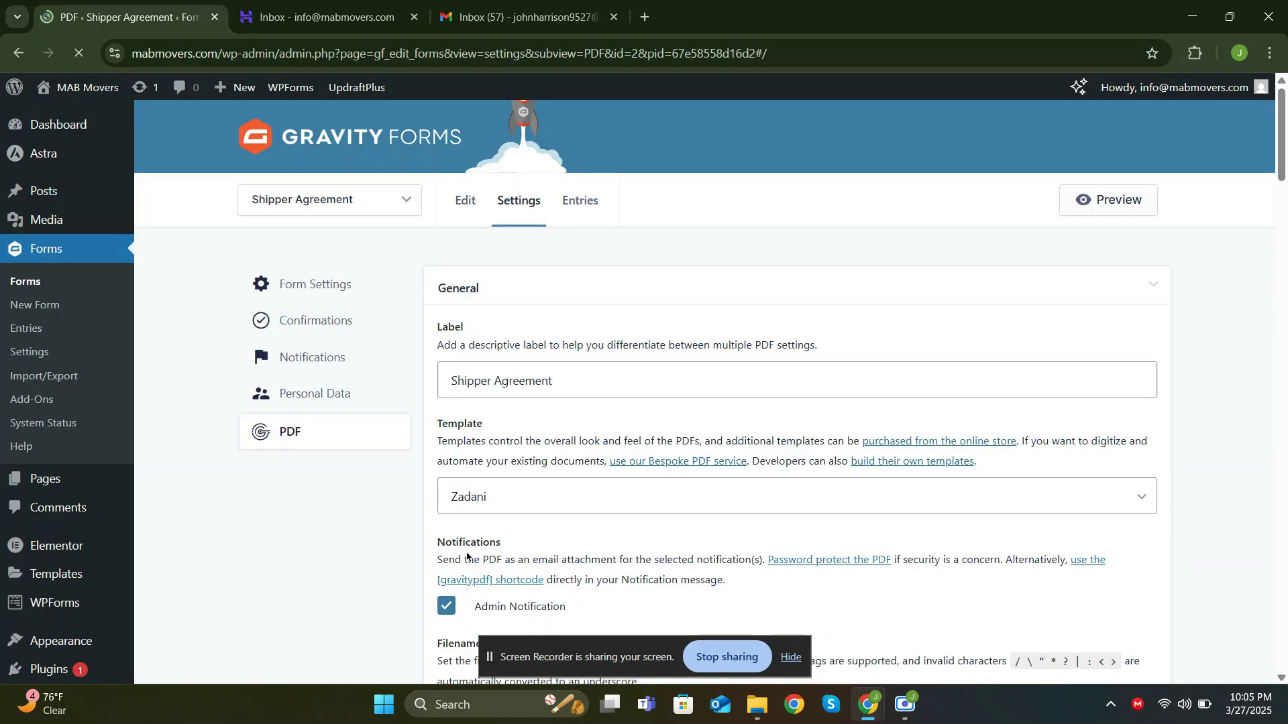
scroll(483, 496, "down", 8)
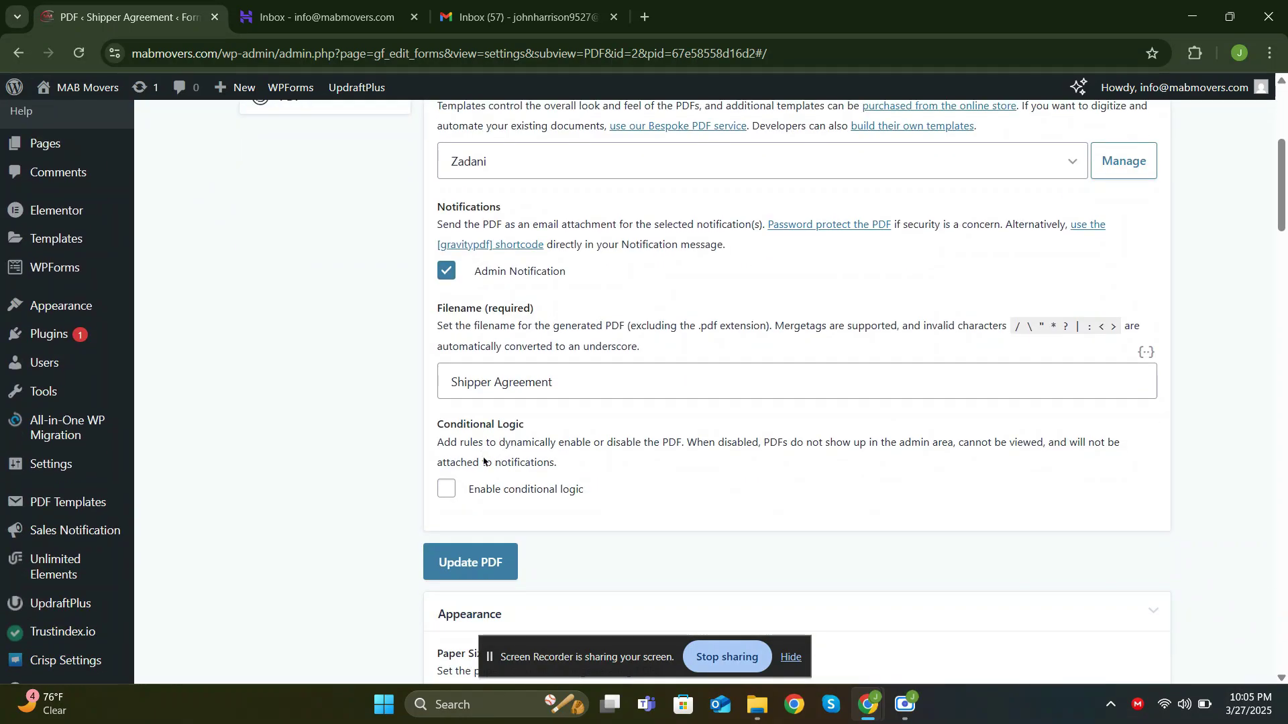
scroll(498, 439, "down", 1)
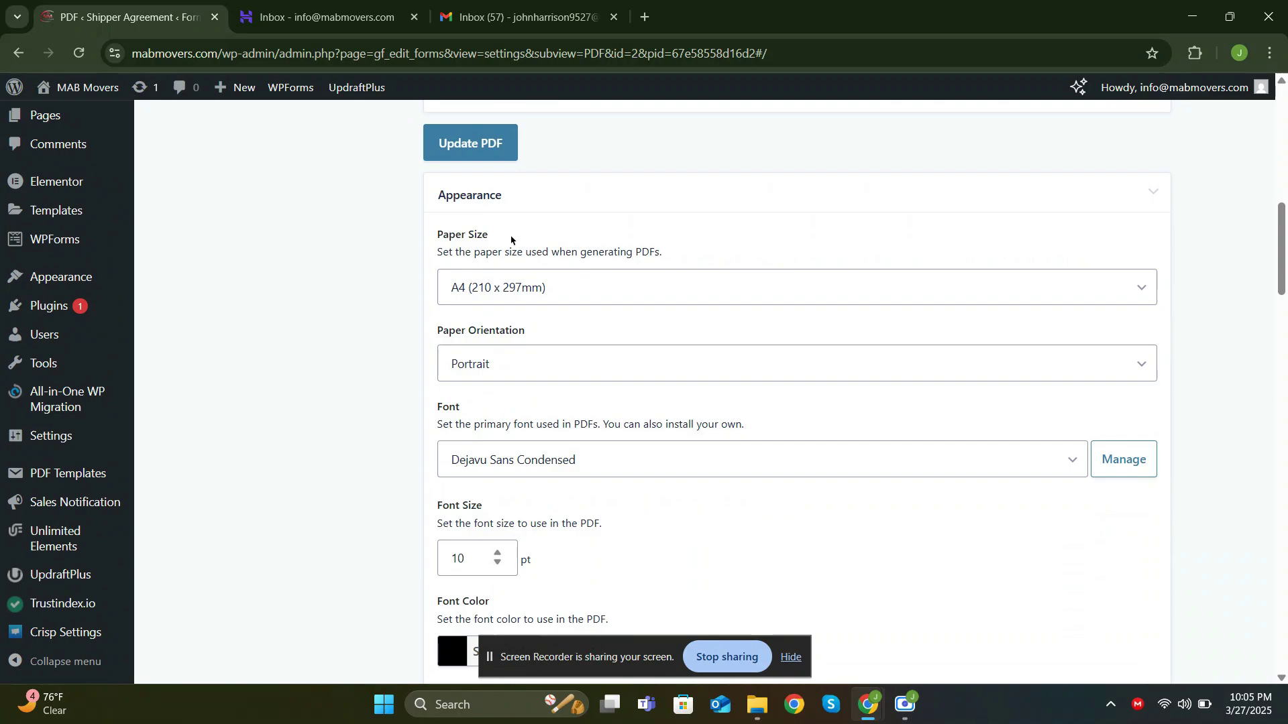
scroll(508, 308, "down", 3)
scroll(508, 308, "down", 7)
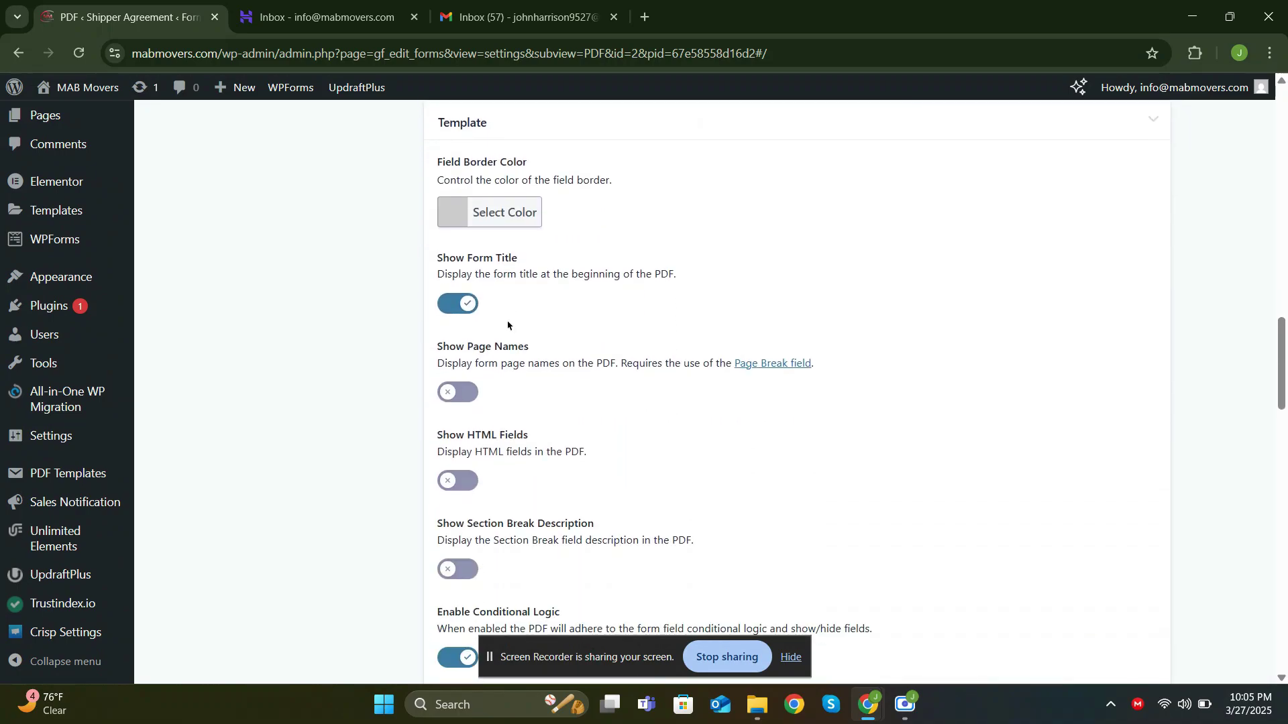
scroll(507, 326, "down", 11)
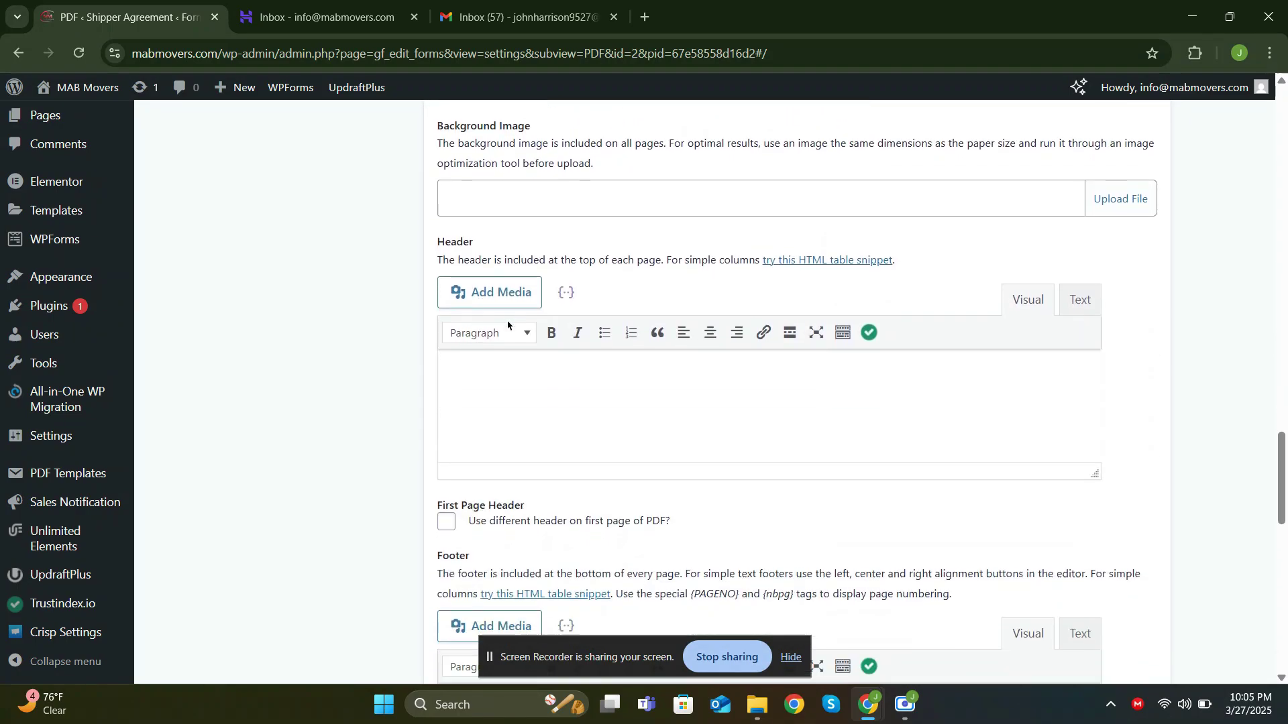
scroll(507, 325, "down", 7)
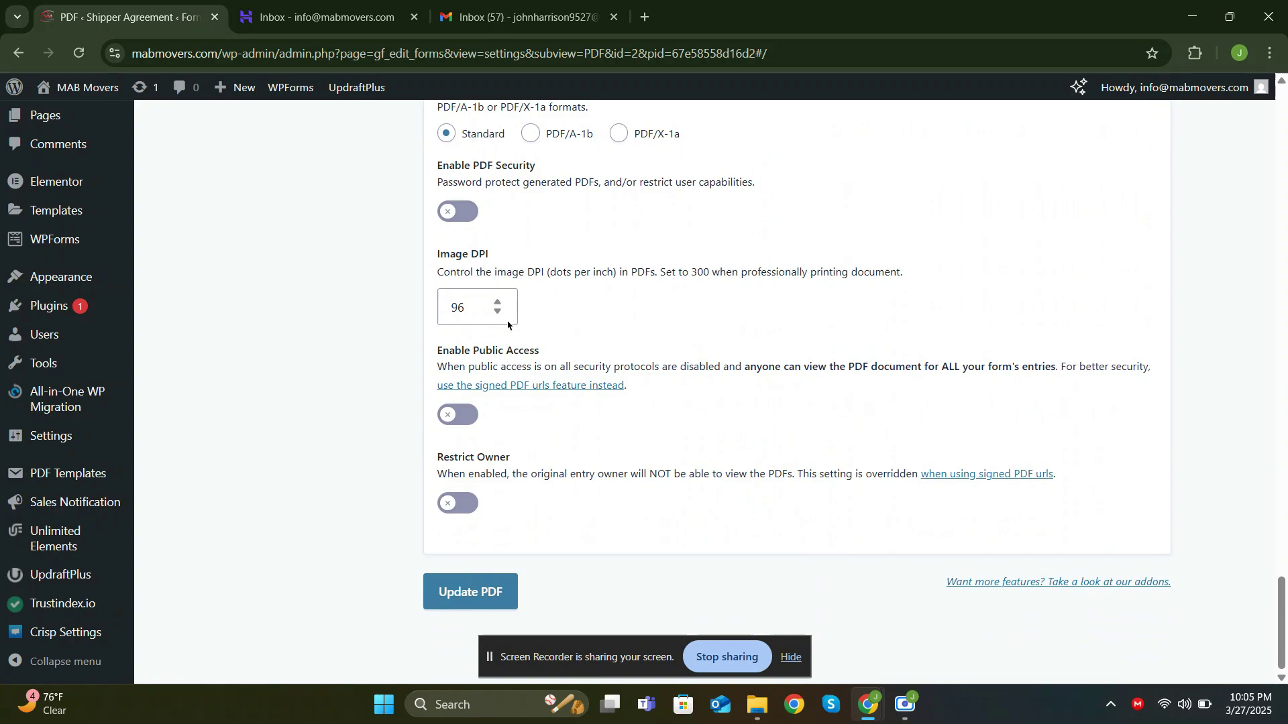
scroll(508, 325, "up", 20)
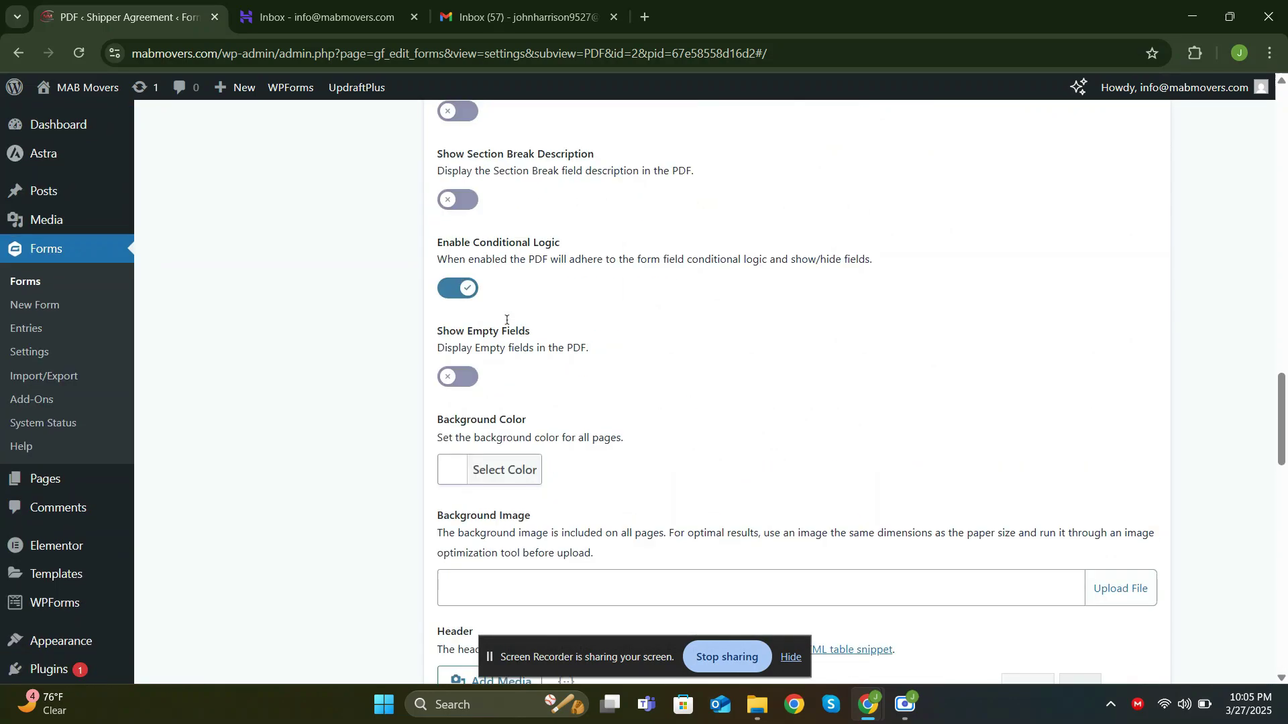
scroll(506, 319, "up", 12)
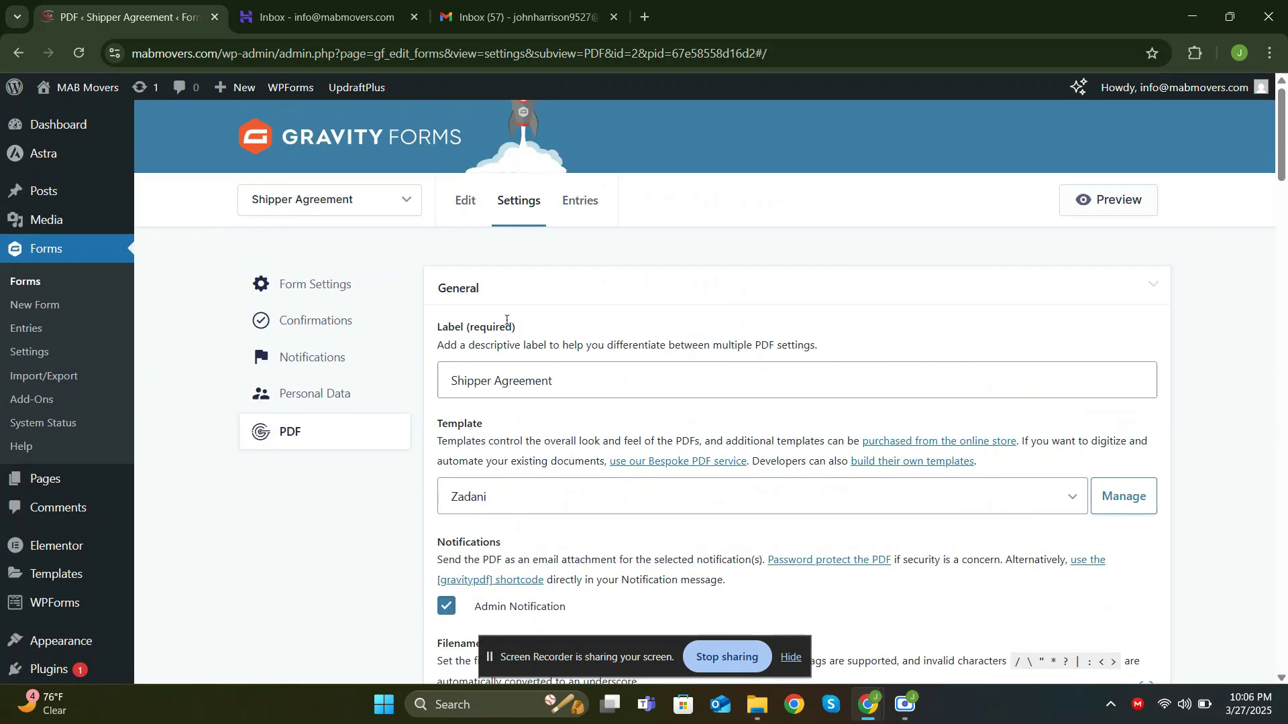
Replace the Default Confirmation text with 'Thank you for signing the contract!' and save it
left_click(360, 329)
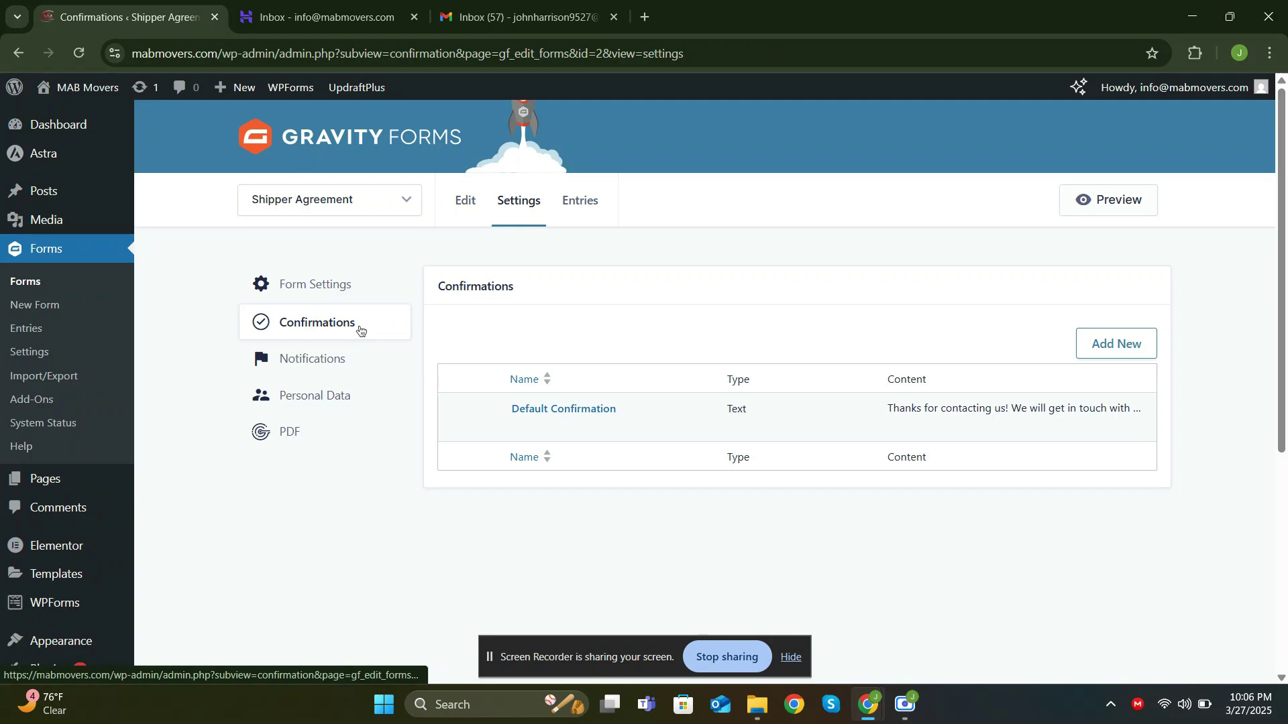
left_click(517, 427)
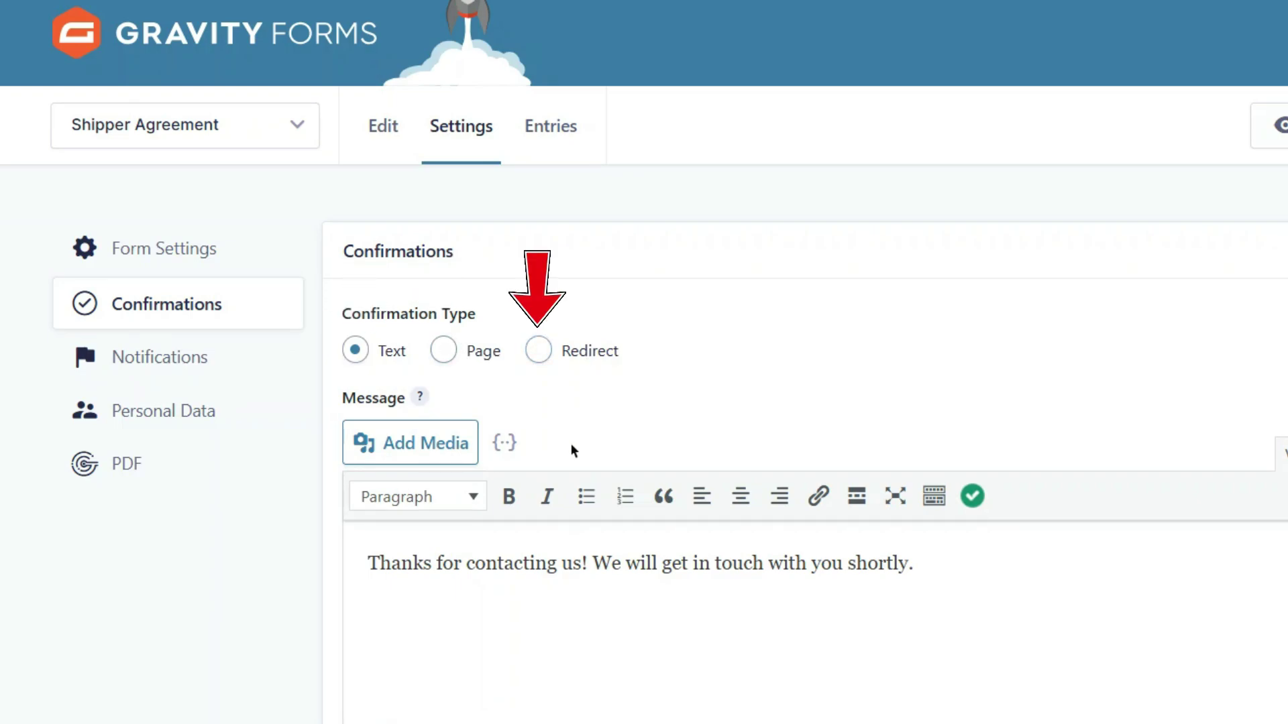
scroll(572, 448, "down", 2)
left_click(555, 542)
key("ctrl+a")
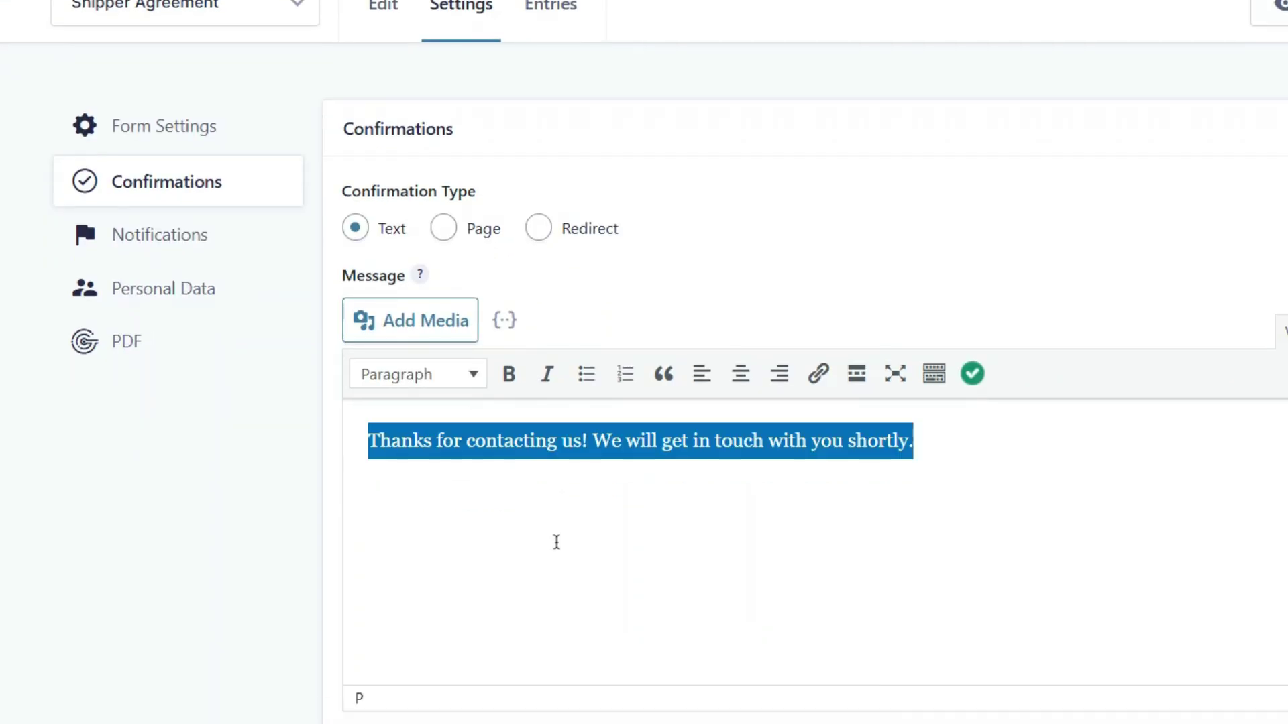
type("Thank you f")
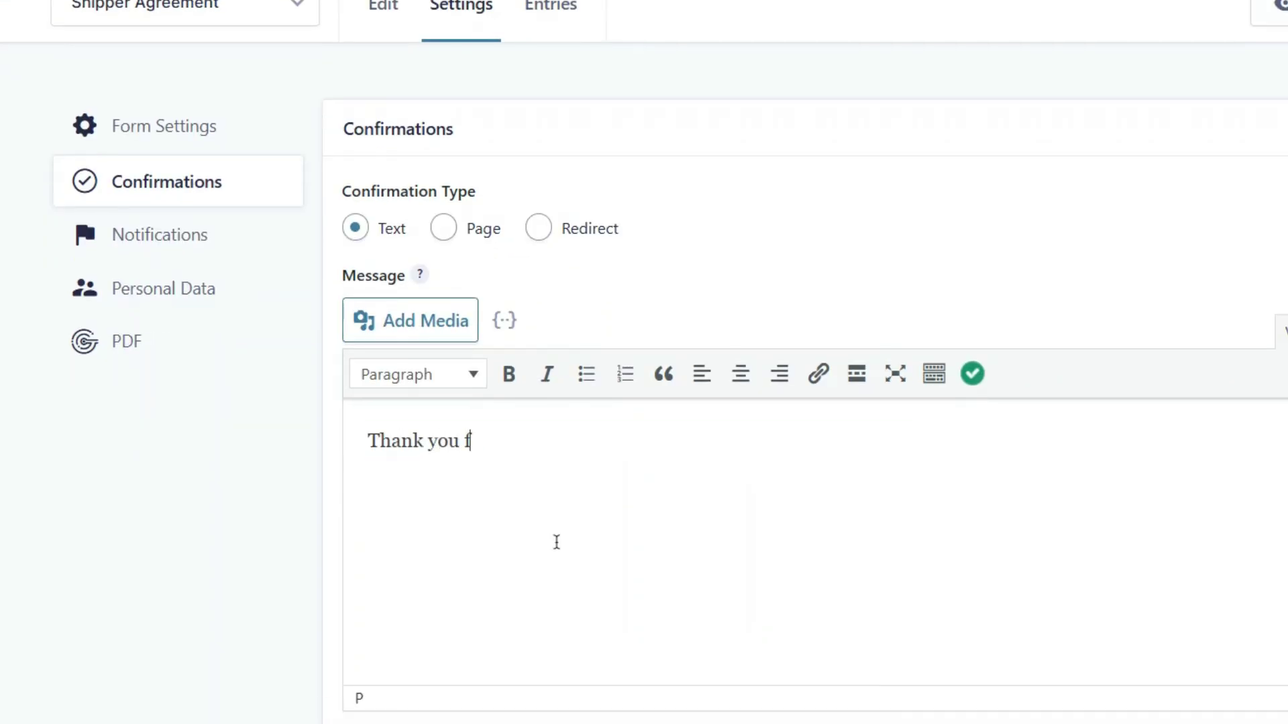
type("or signing the contract!")
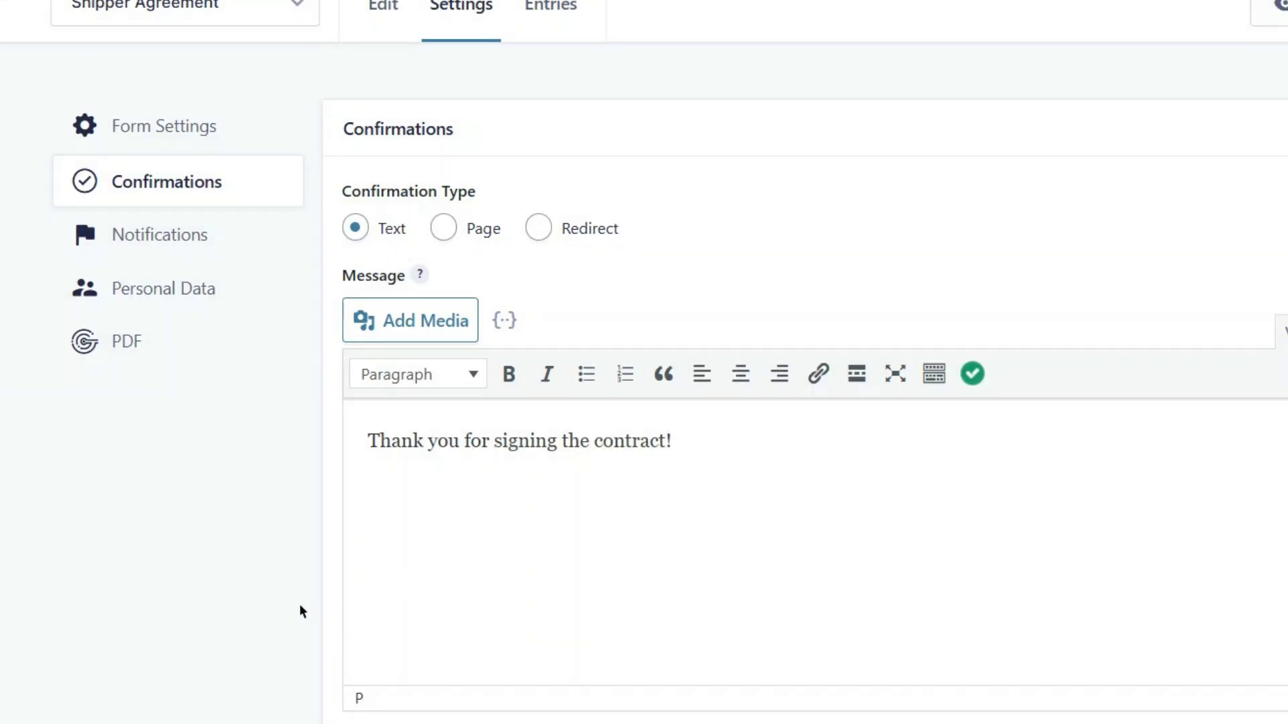
scroll(402, 534, "down", 3)
left_click(482, 451)
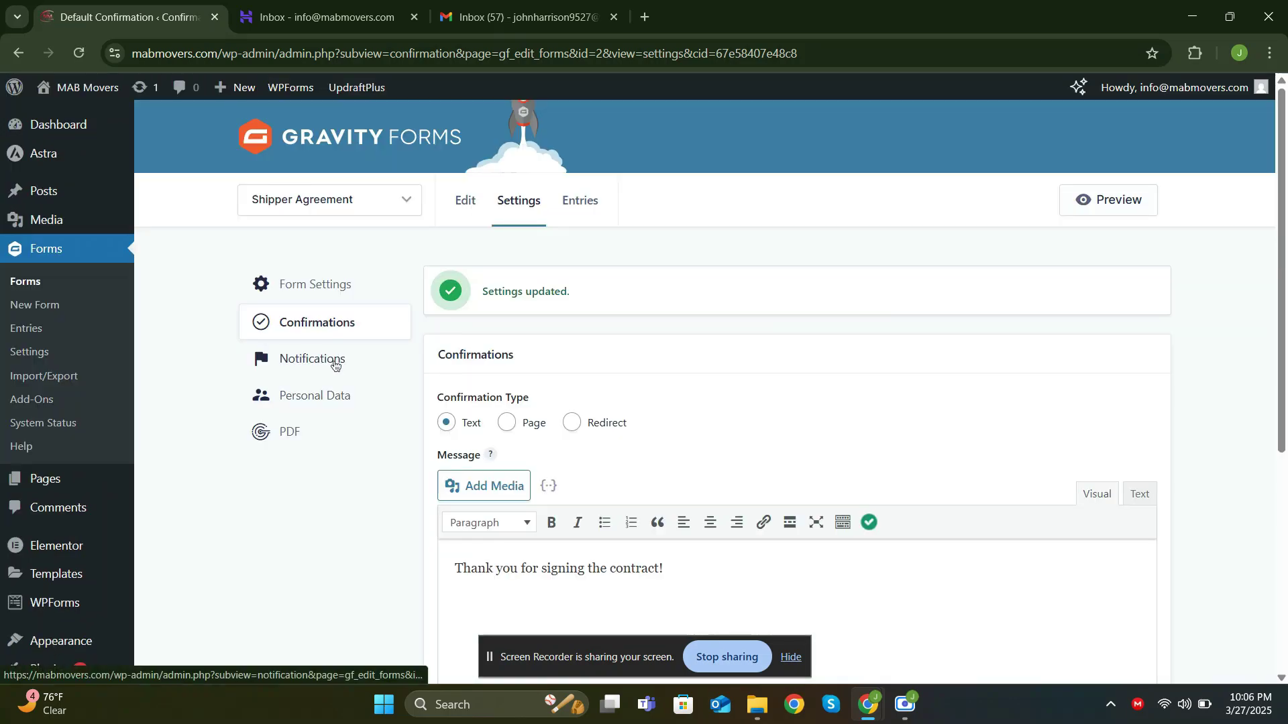
Rename the Admin Notification to 'Shipper Agreement'
left_click(331, 365)
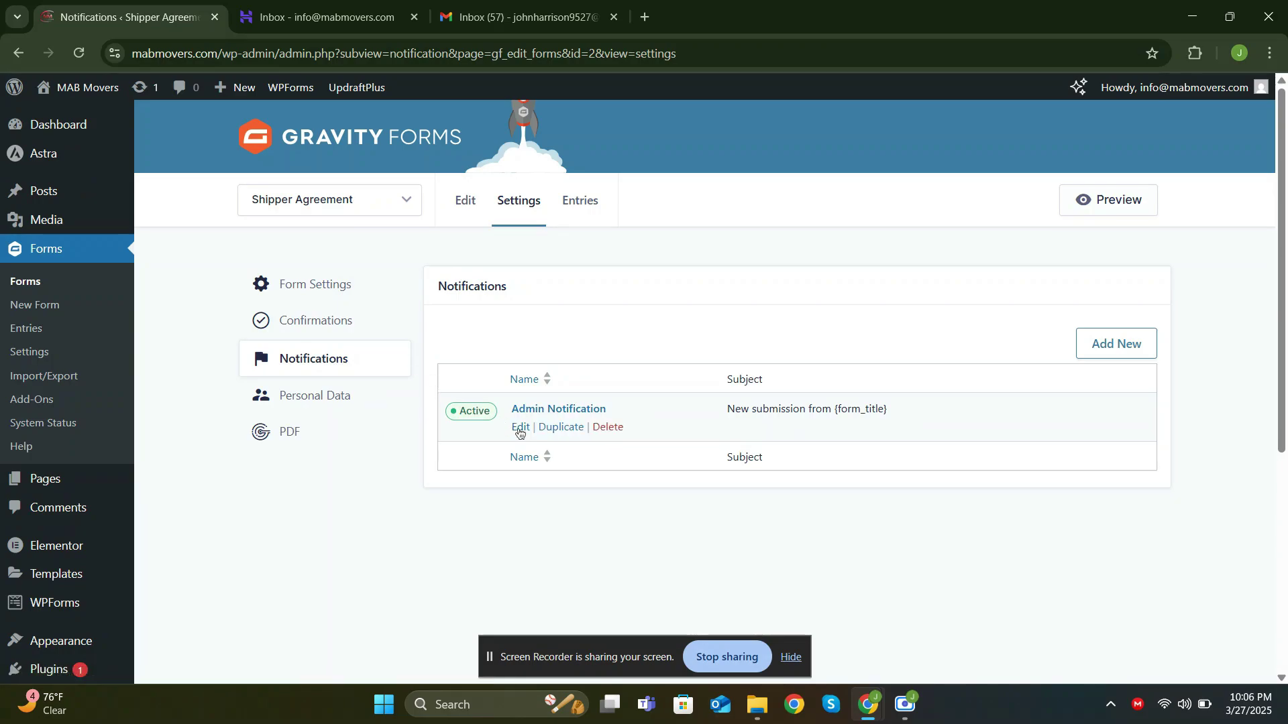
left_click(517, 429)
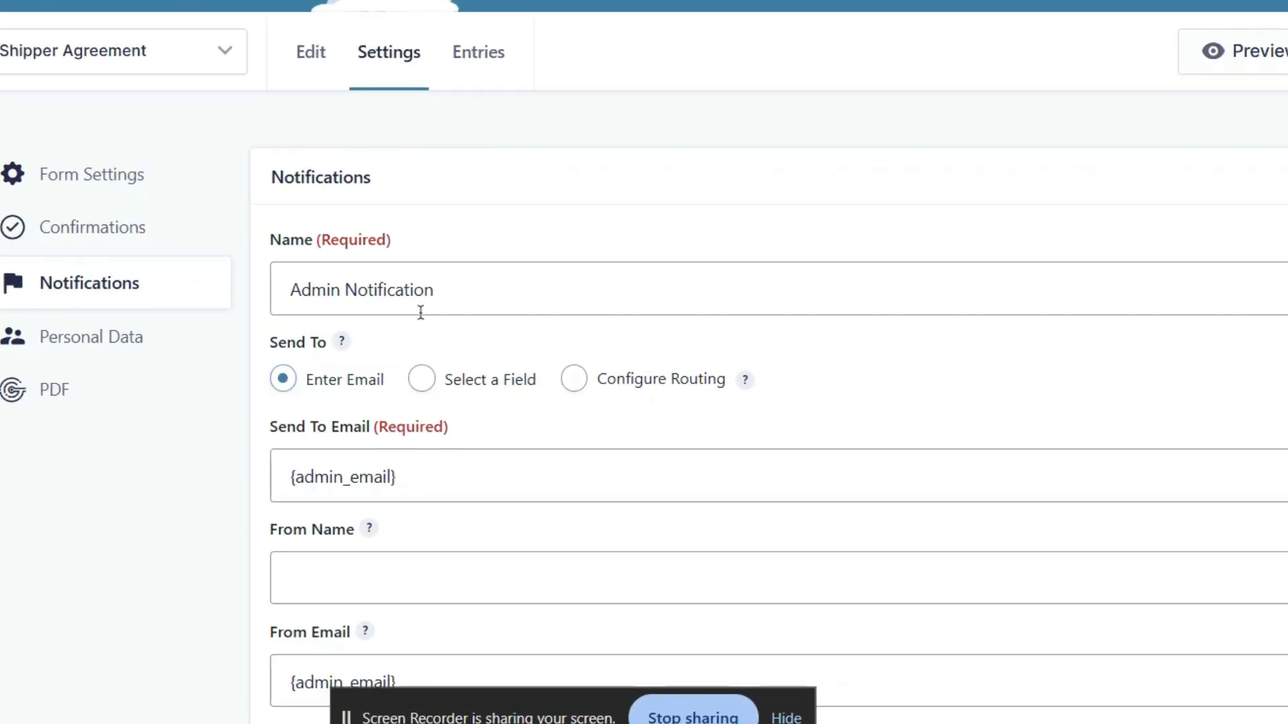
left_click(441, 332)
key("ctrl+a")
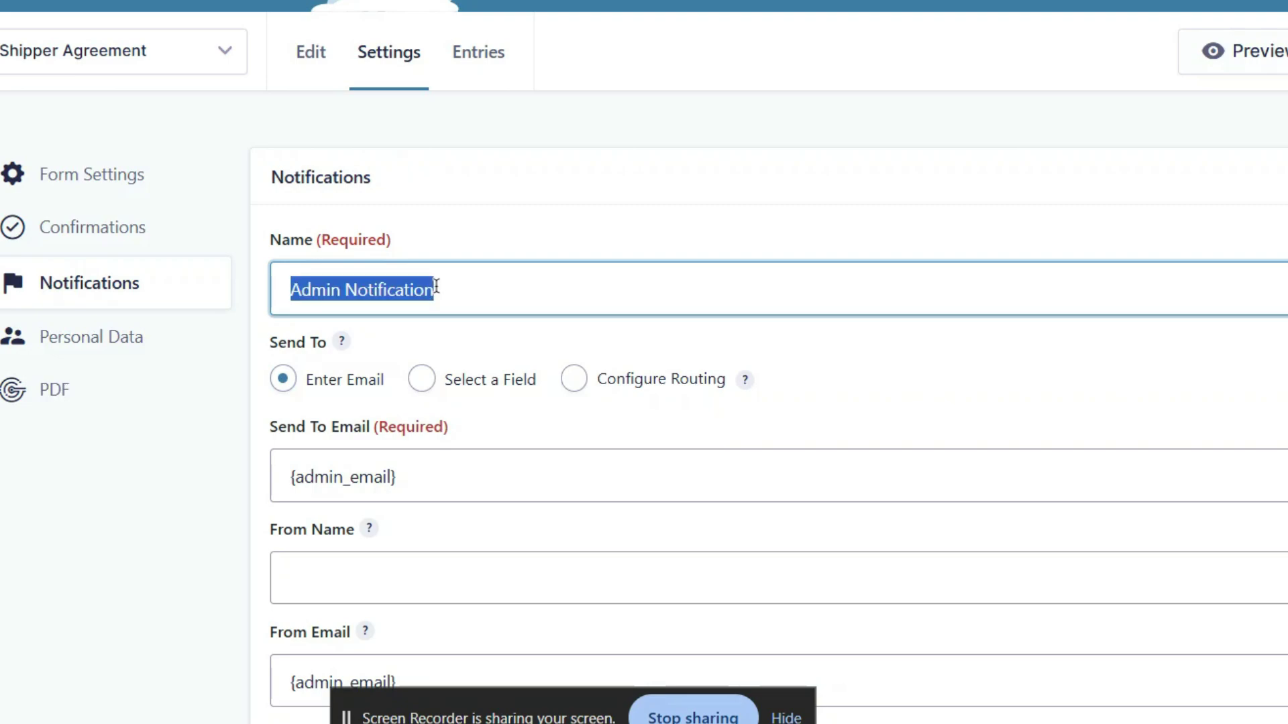
type("Shipper A")
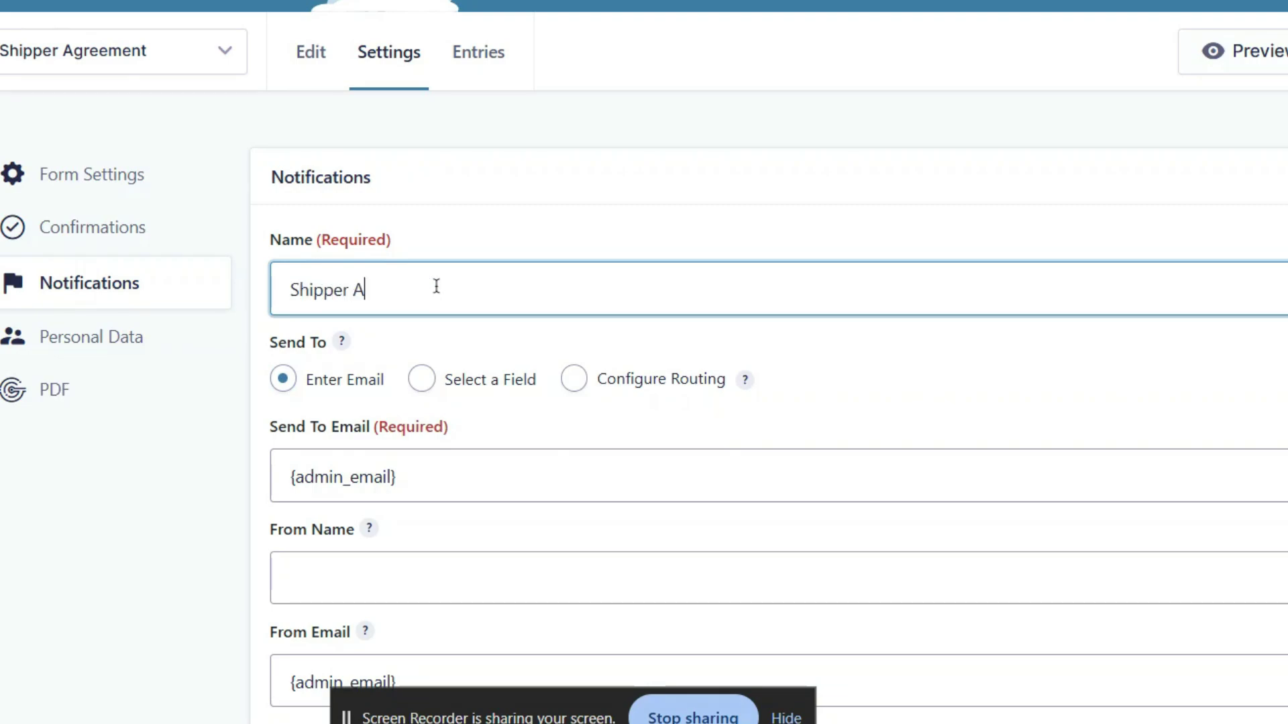
type("greement")
left_click(458, 240)
Send the notification to the client's Email field plus the admin inbox address
scroll(459, 242, "down", 4)
left_click(439, 241)
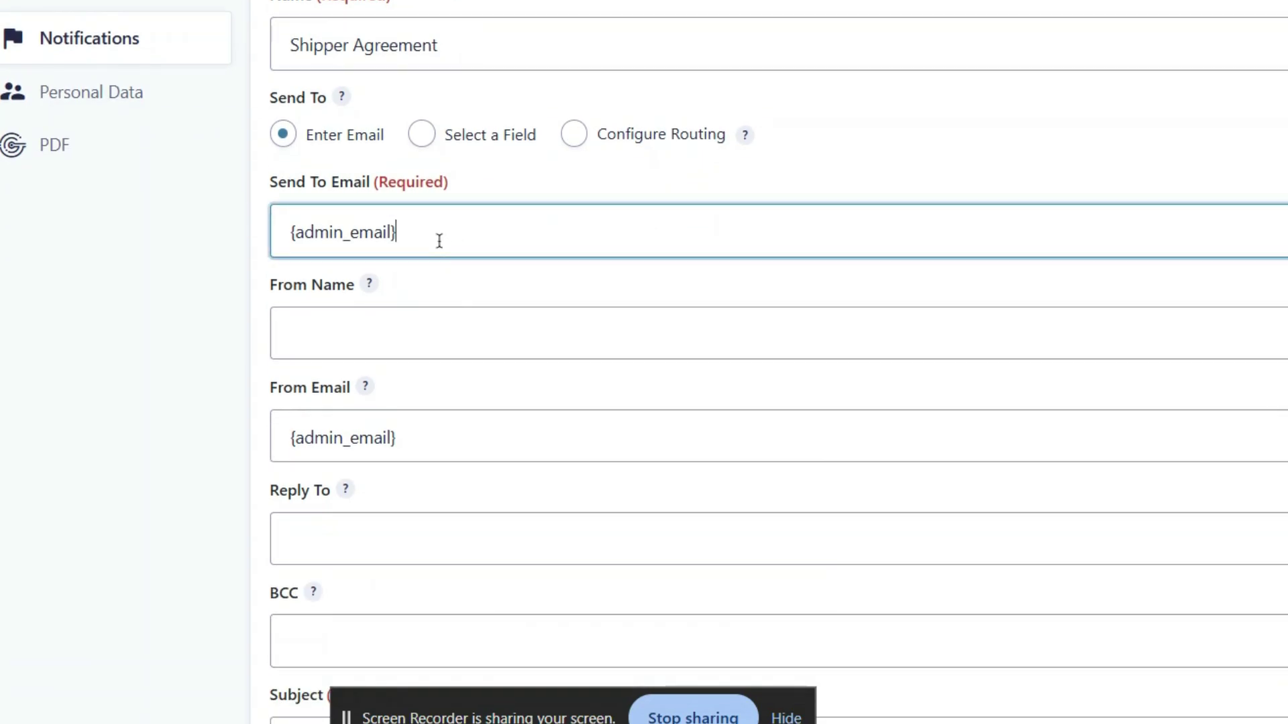
key("ctrl+a")
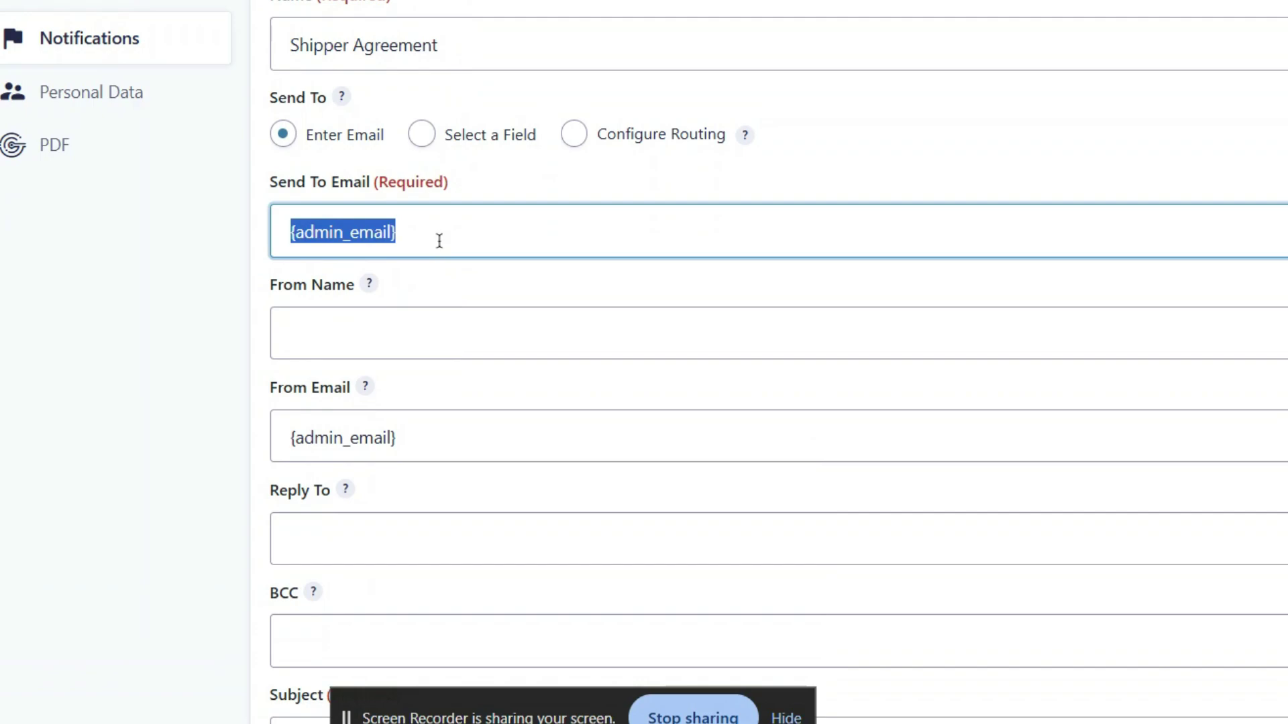
type("{Email:3}")
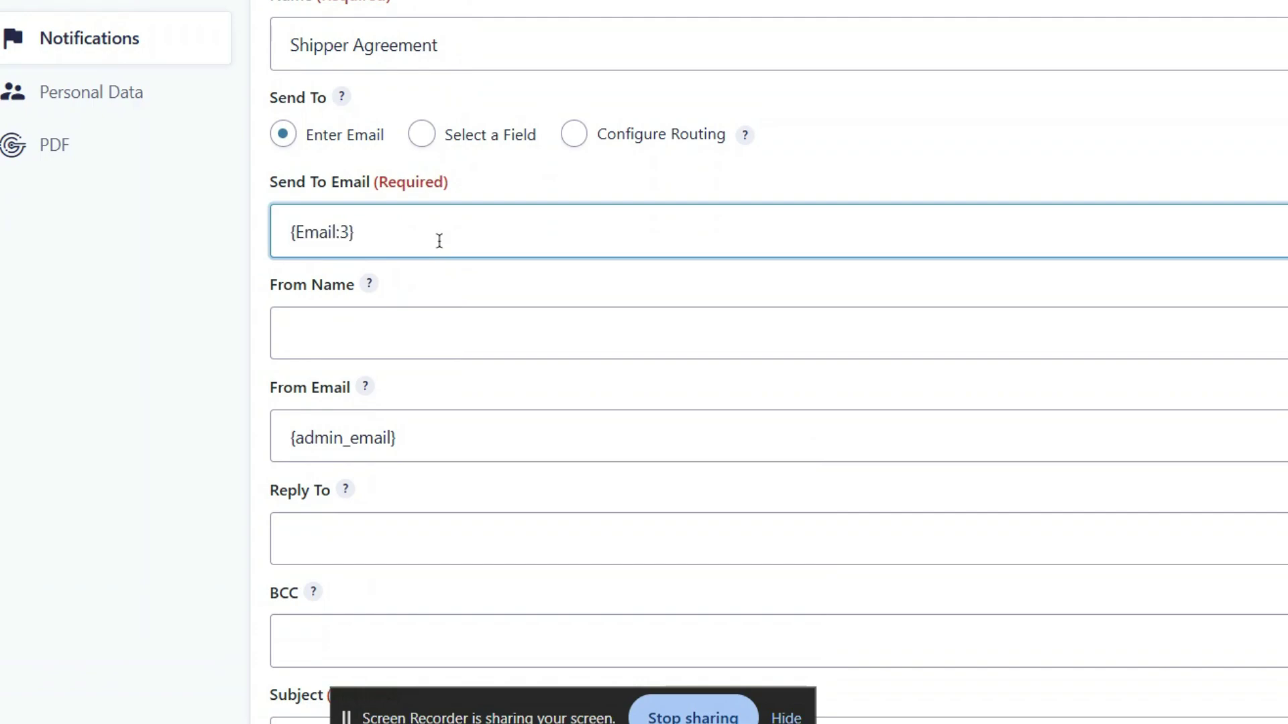
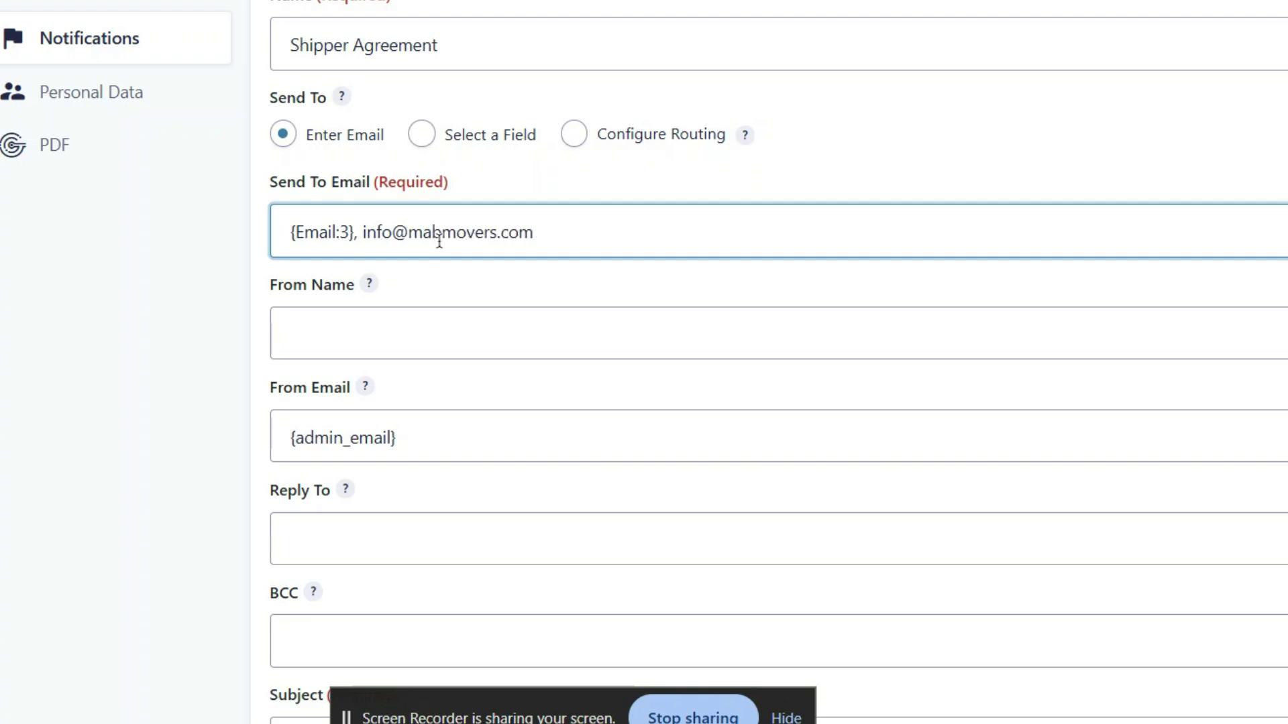
left_click(454, 286)
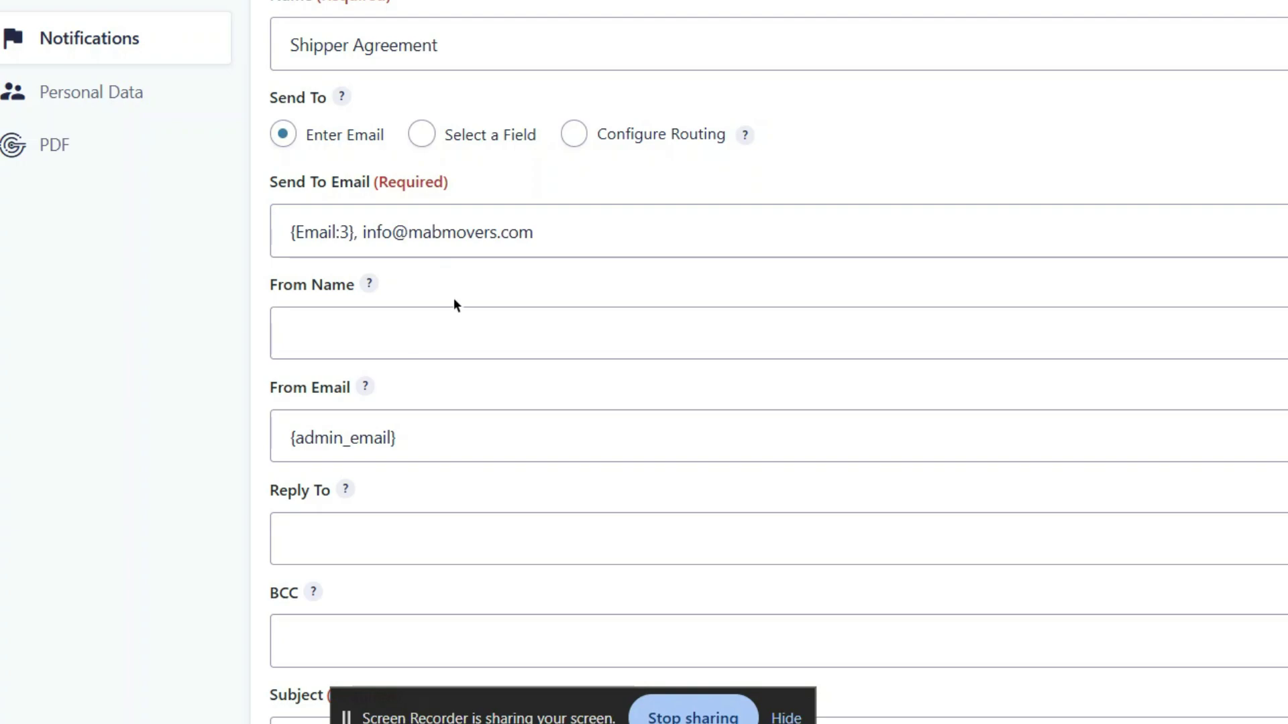
Set the sender name to Mab Movers and the sender email to the company info address
left_click(453, 331)
key("Down")
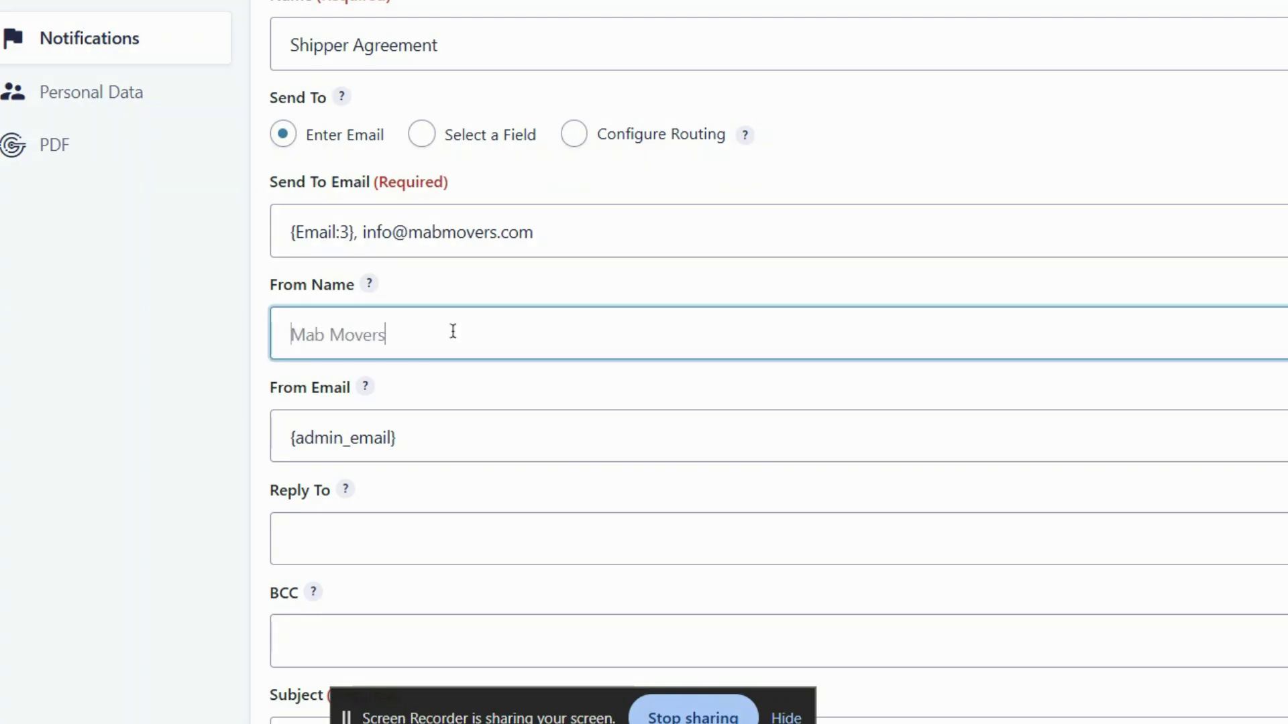
key("Return")
left_click(461, 389)
left_click(458, 434)
triple_click(458, 434)
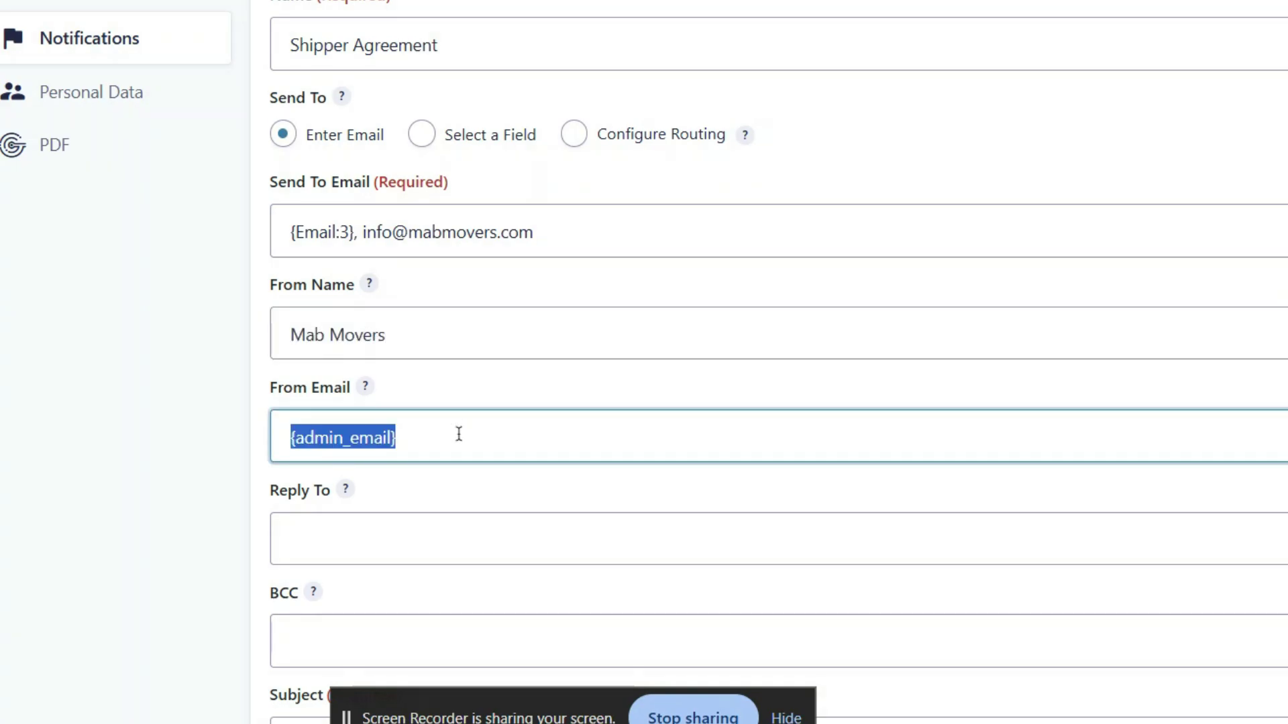
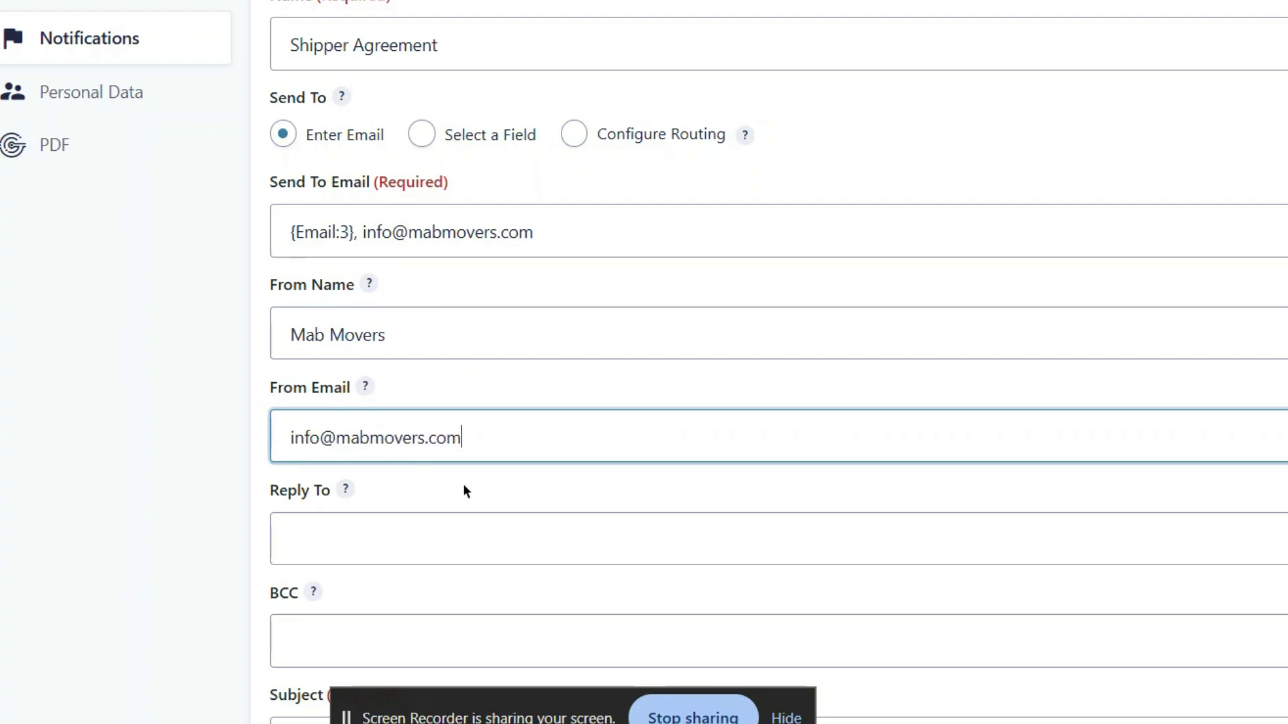
left_click(463, 484)
Change the notification subject to 'Shipper Agreement'
scroll(463, 484, "down", 6)
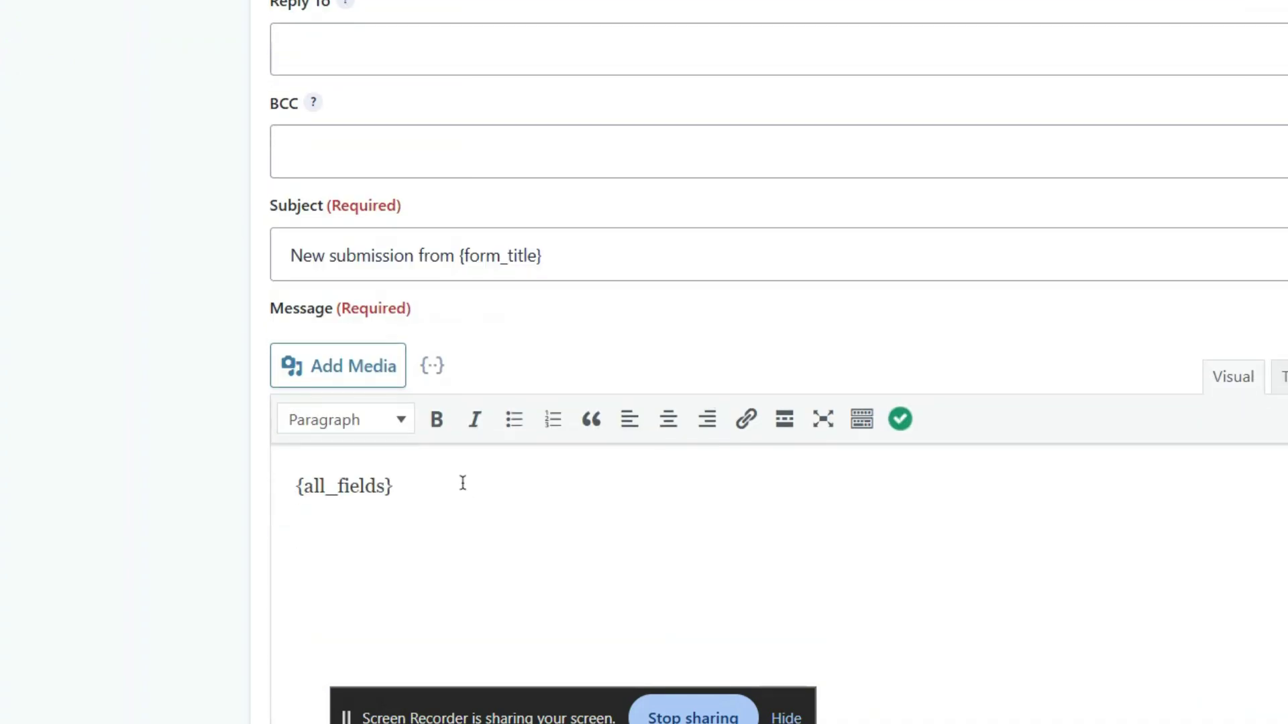
triple_click(435, 255)
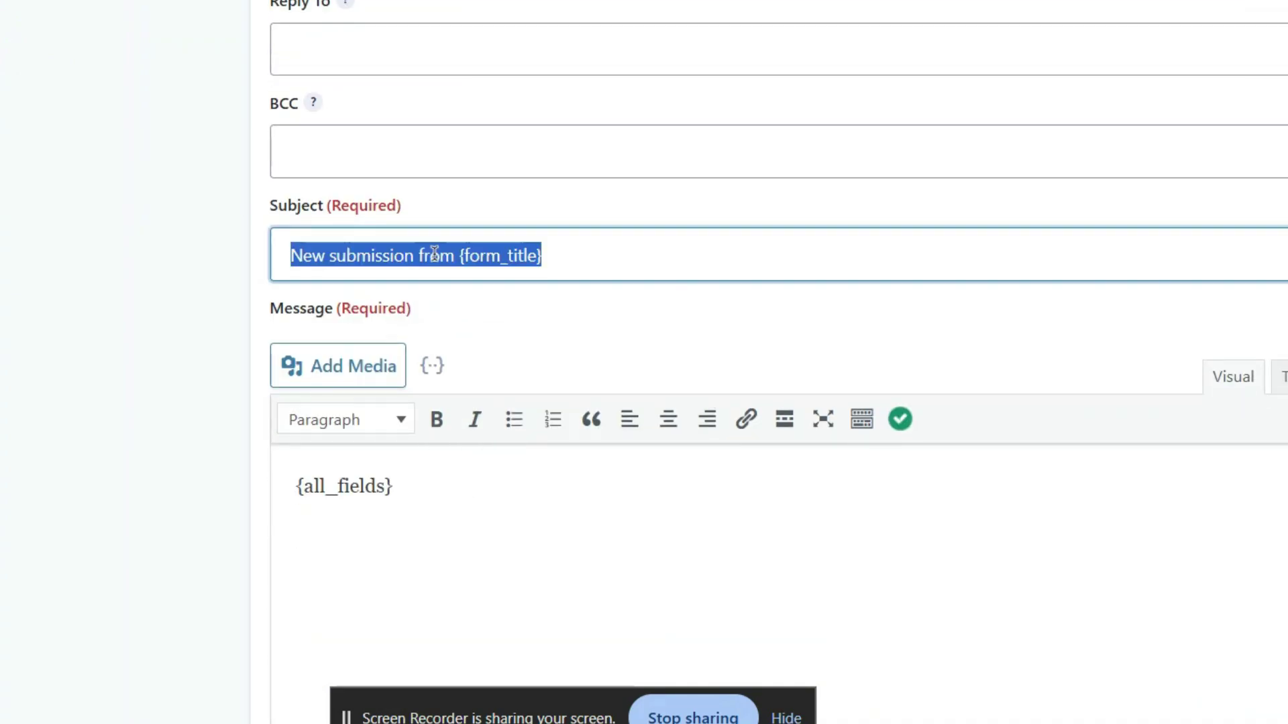
type("Shipper Agr")
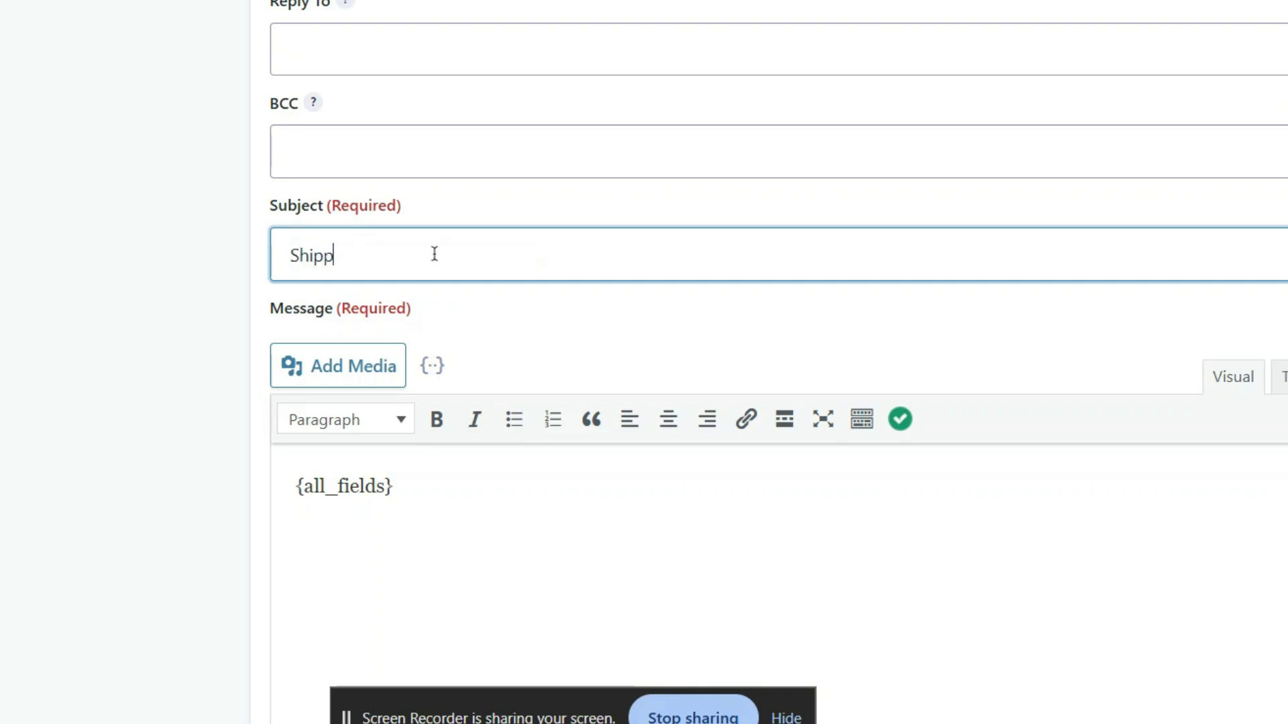
type("eement")
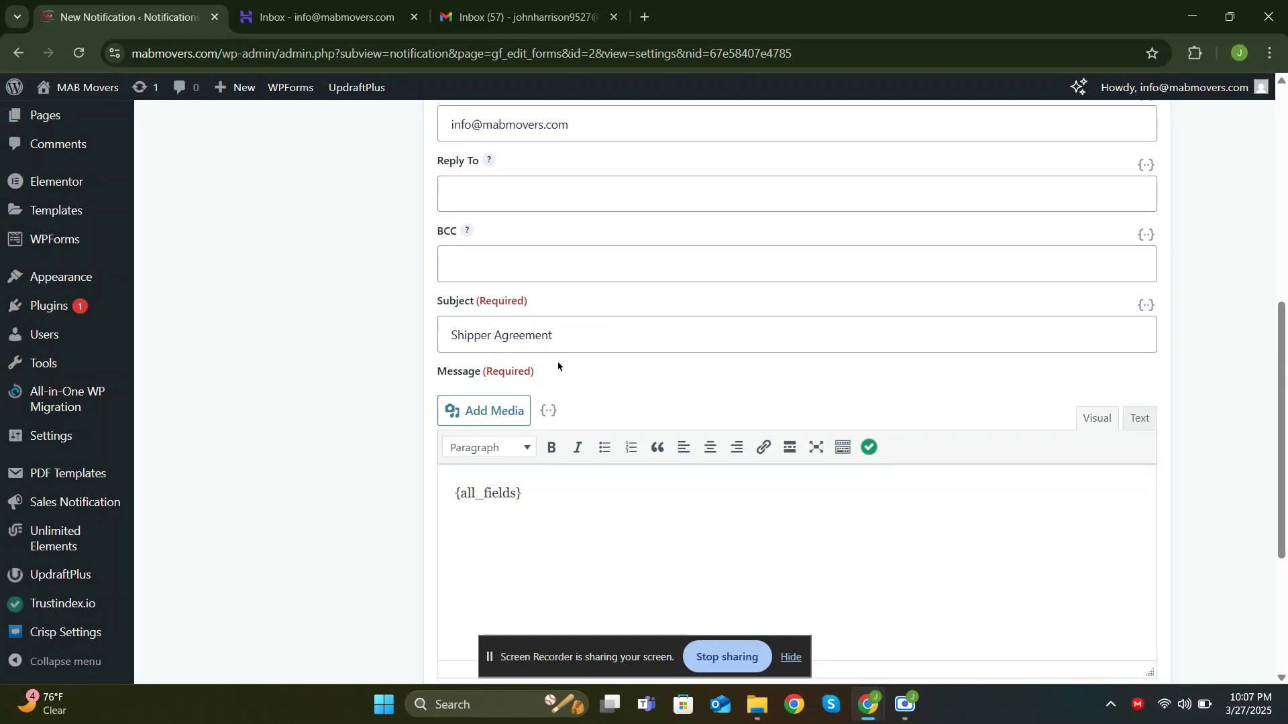
scroll(447, 309, "down", 5)
Save the notification, then enter the client's full name, email and order ID in the preview
left_click(494, 594)
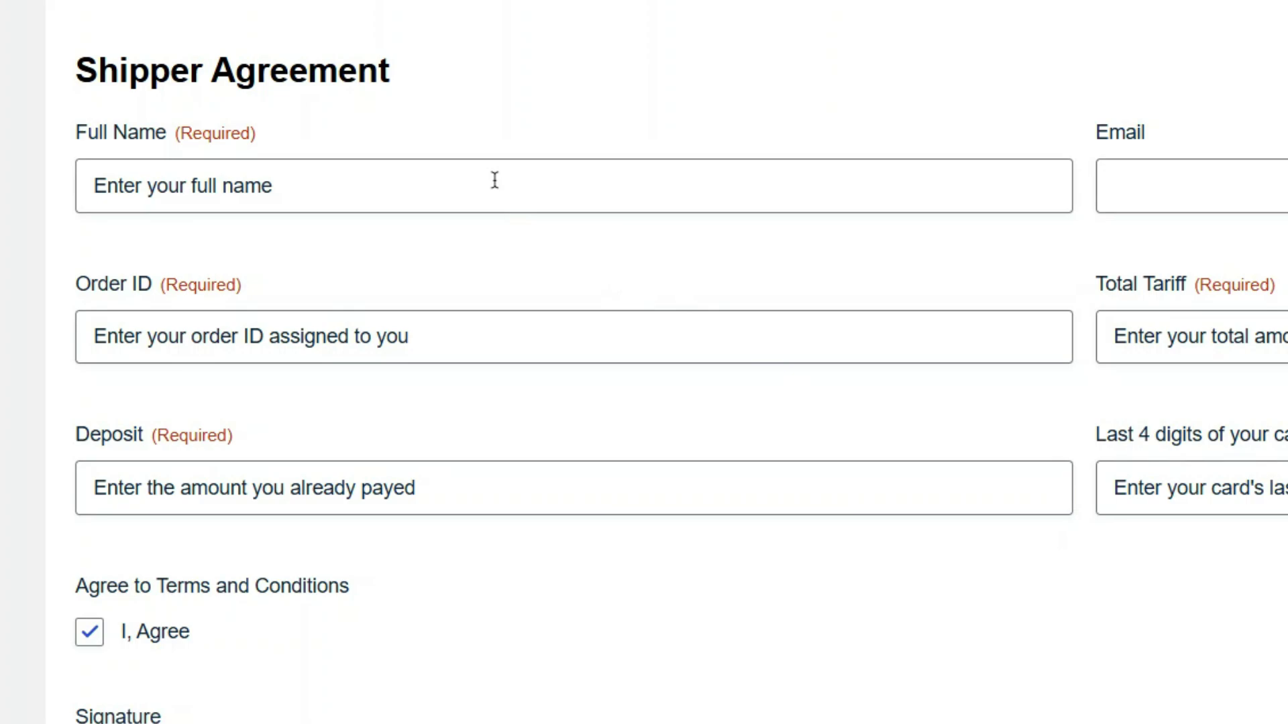
left_click(290, 282)
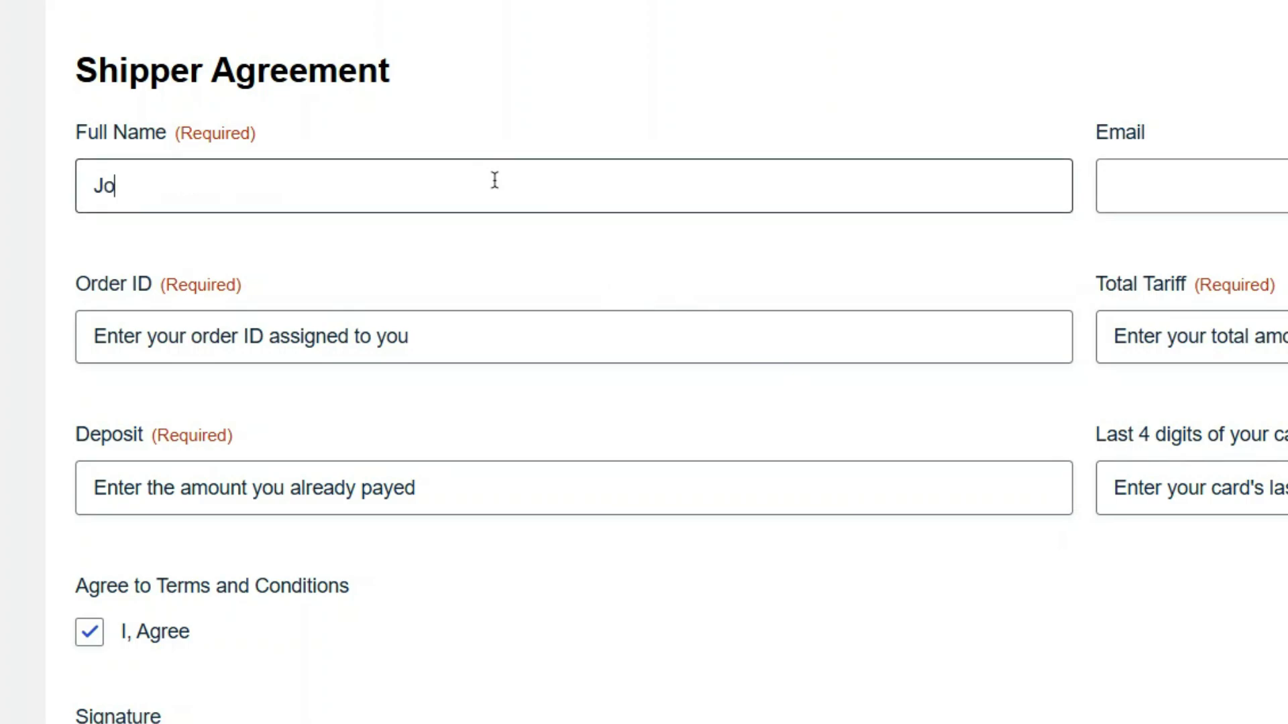
key("Tab")
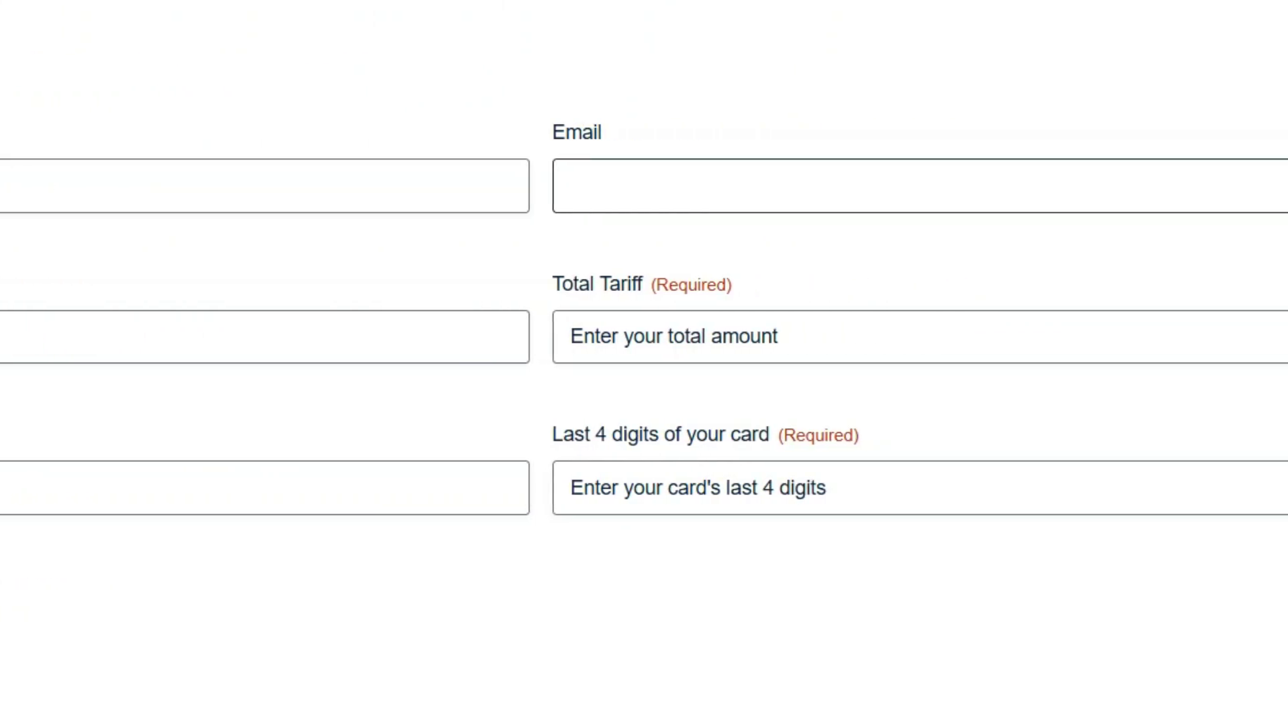
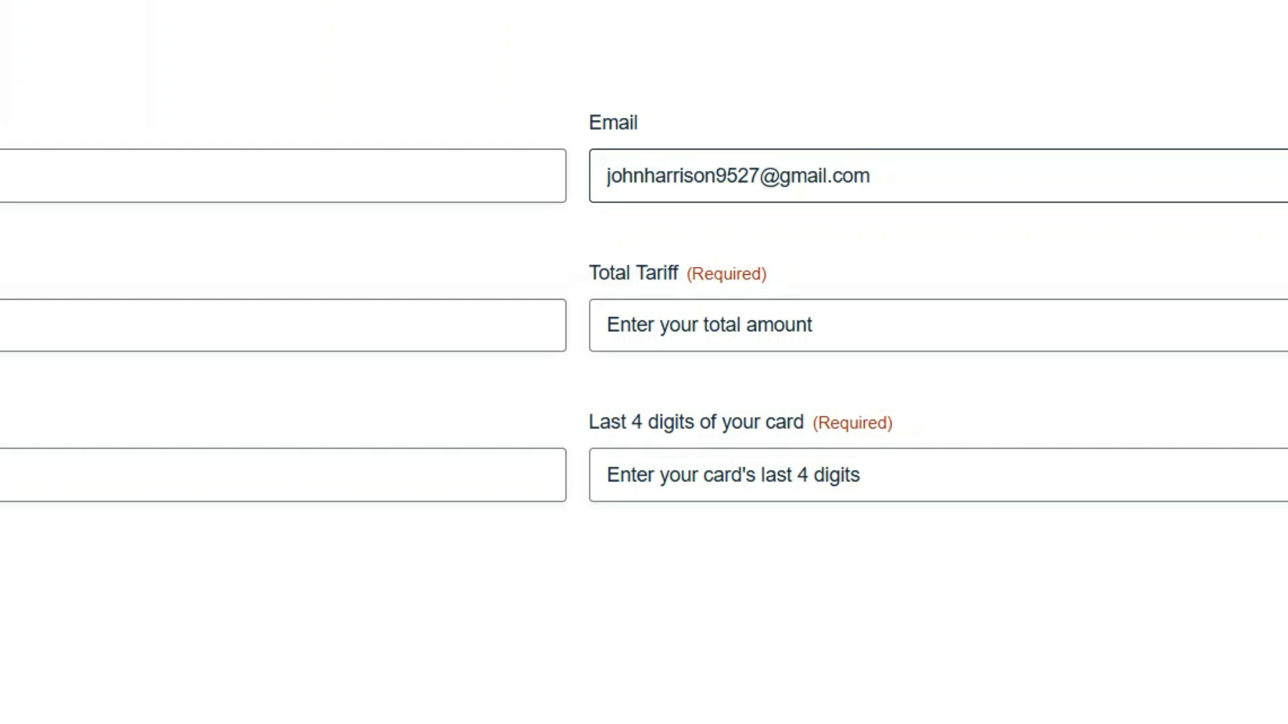
key("Tab")
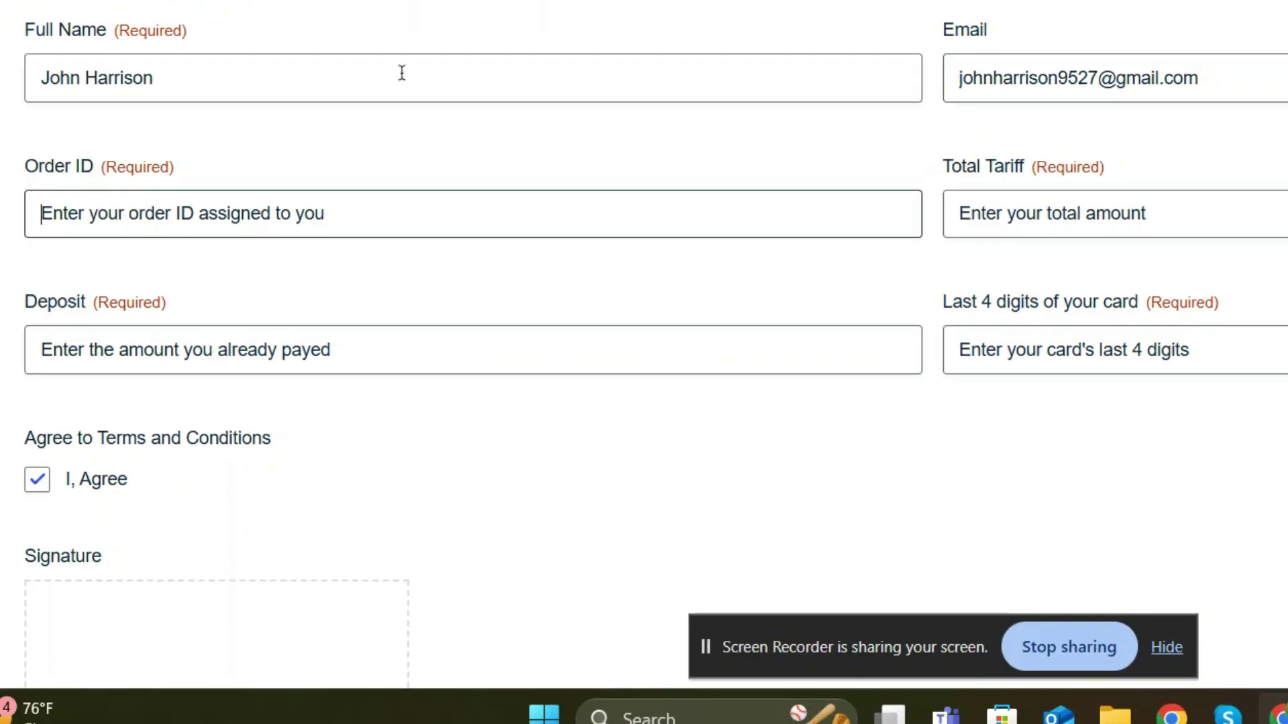
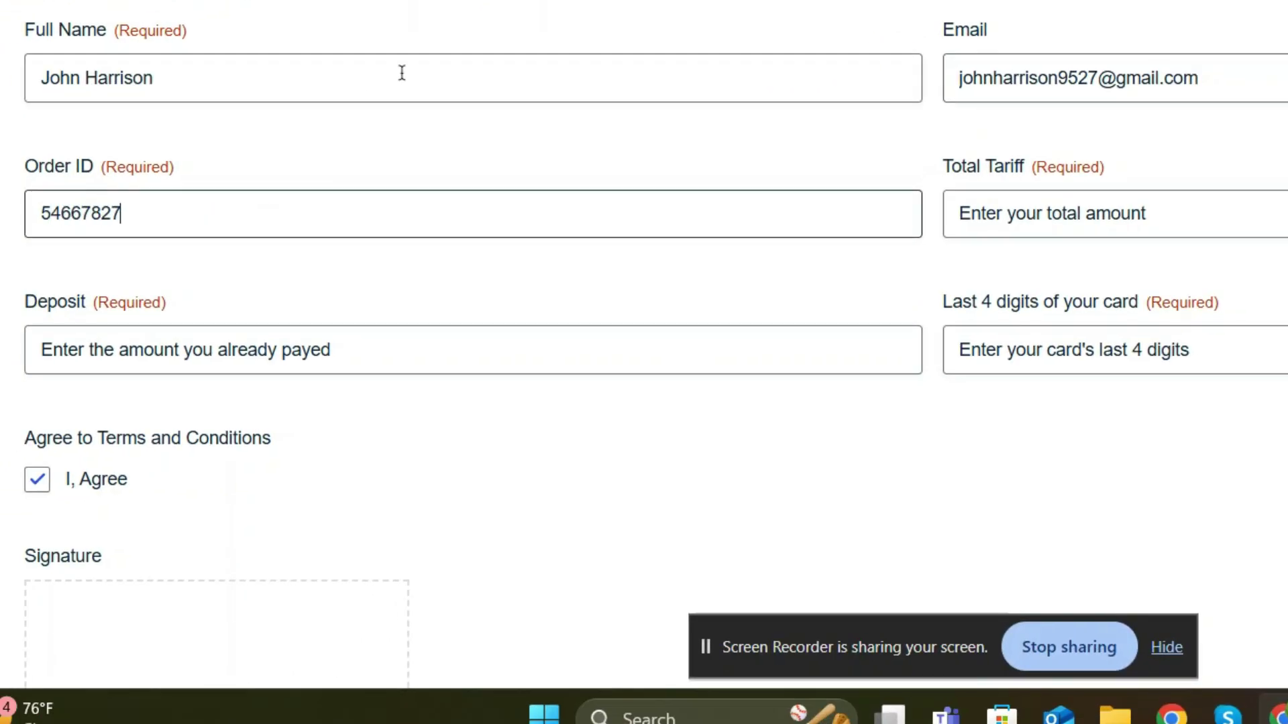
Enter a $1500 total tariff, a $120 deposit and the card's last four digits
key("Tab")
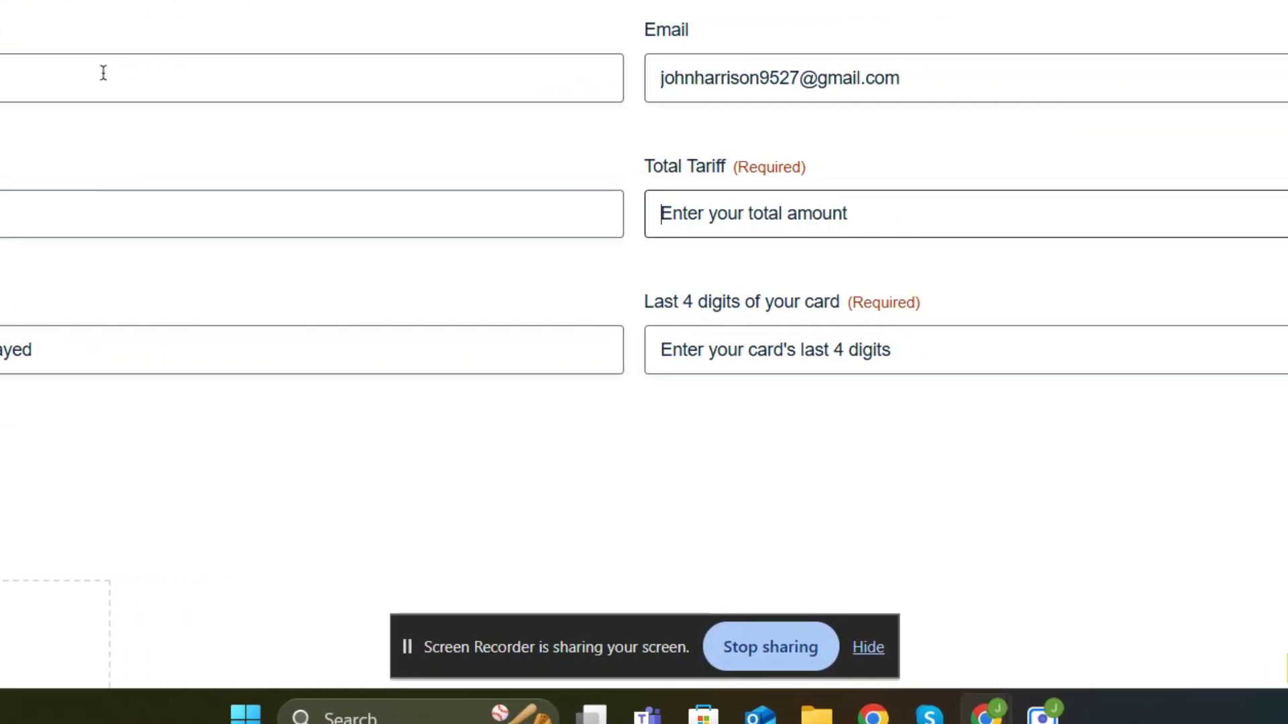
type("$1500")
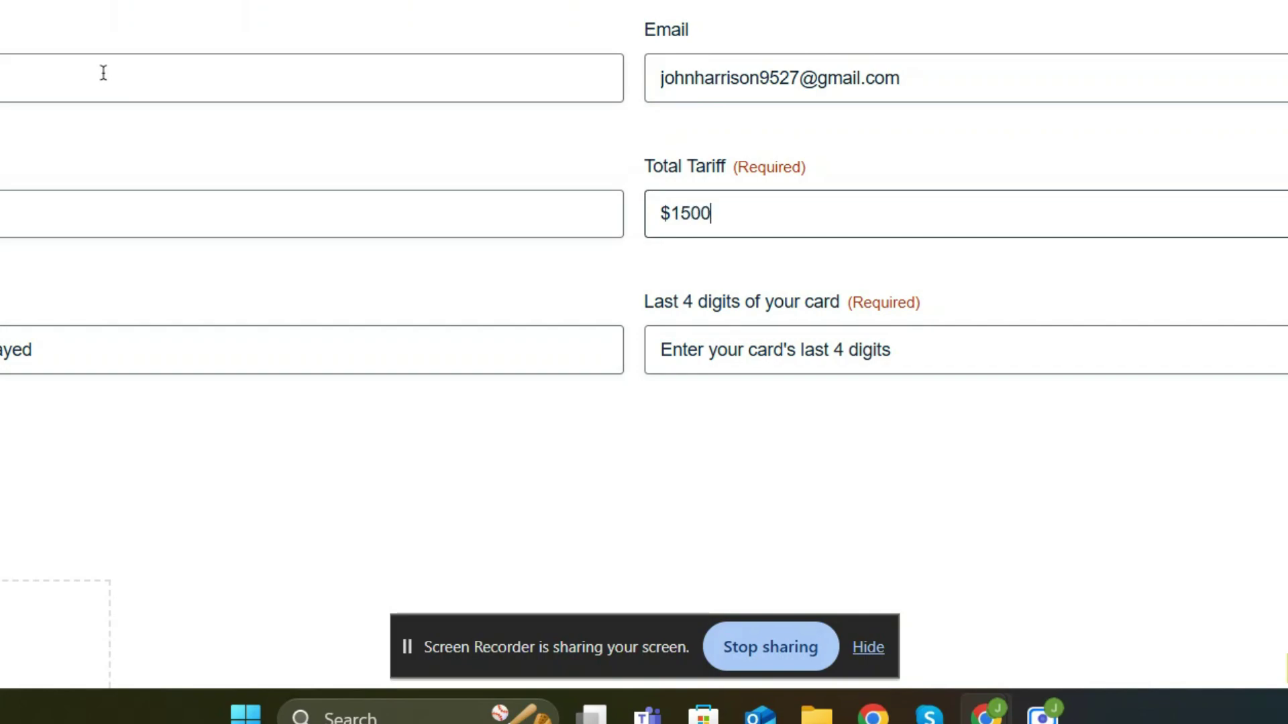
key("Tab")
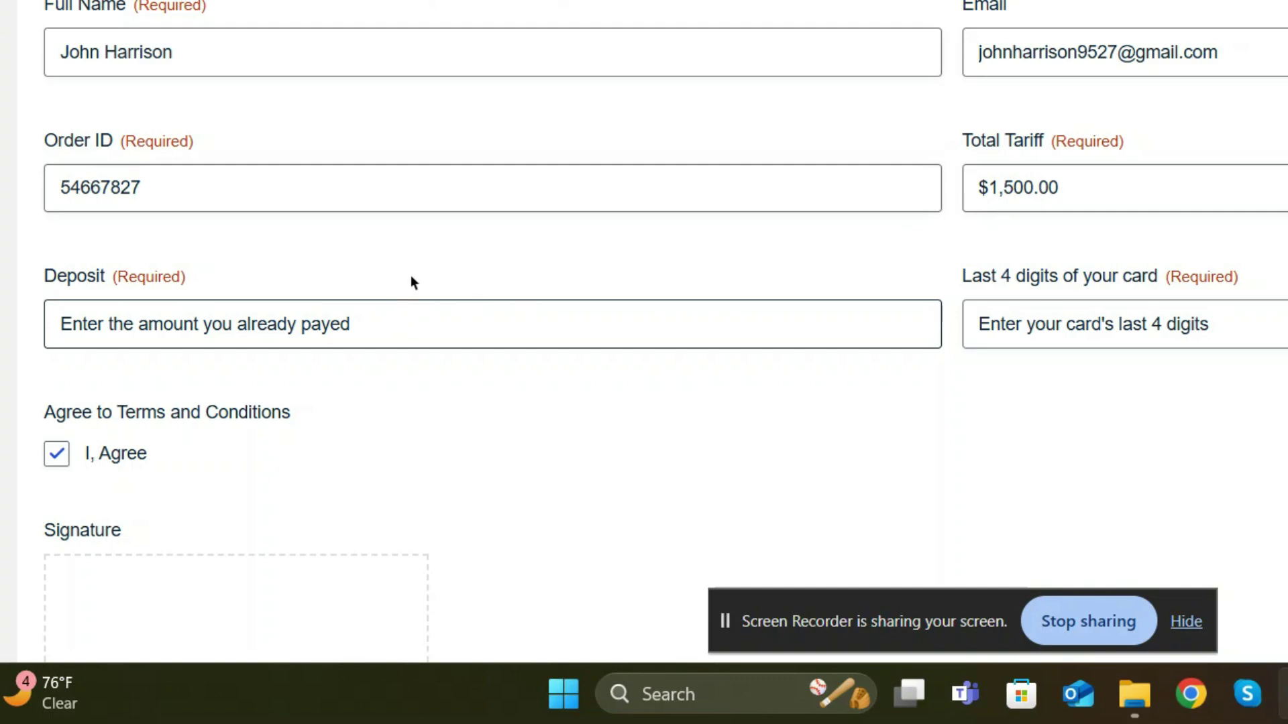
type("$120")
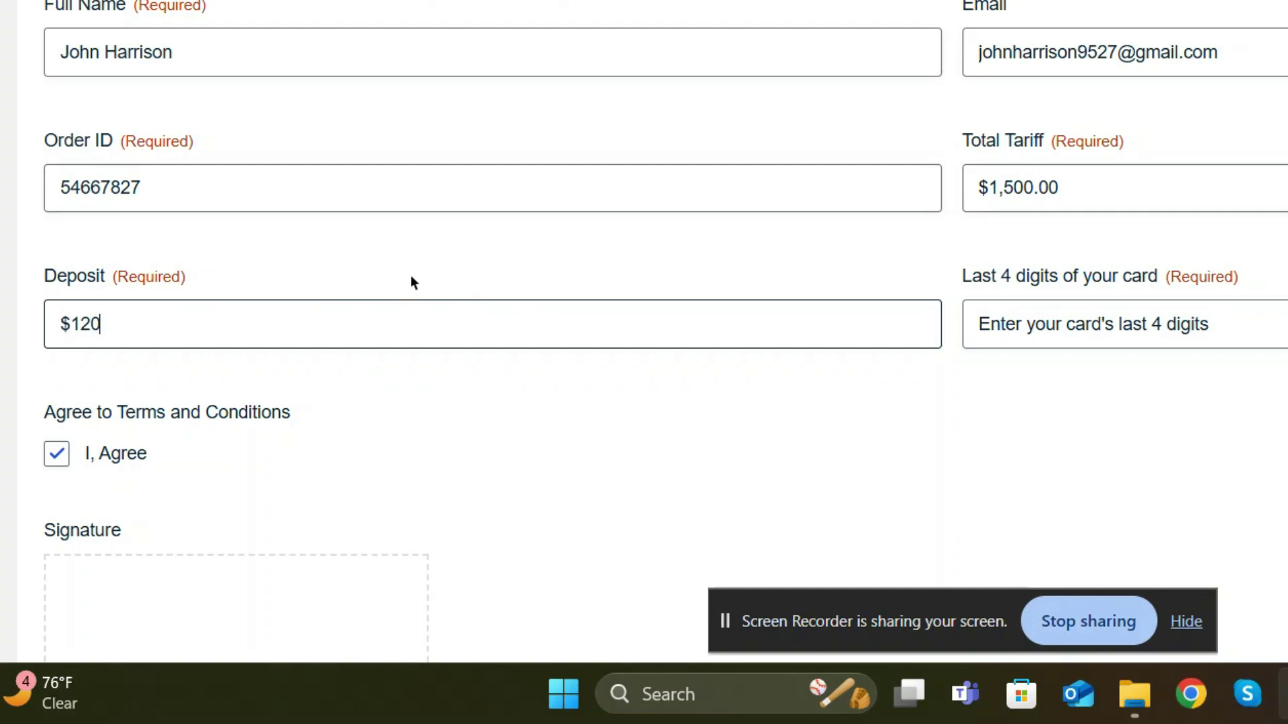
key("Tab")
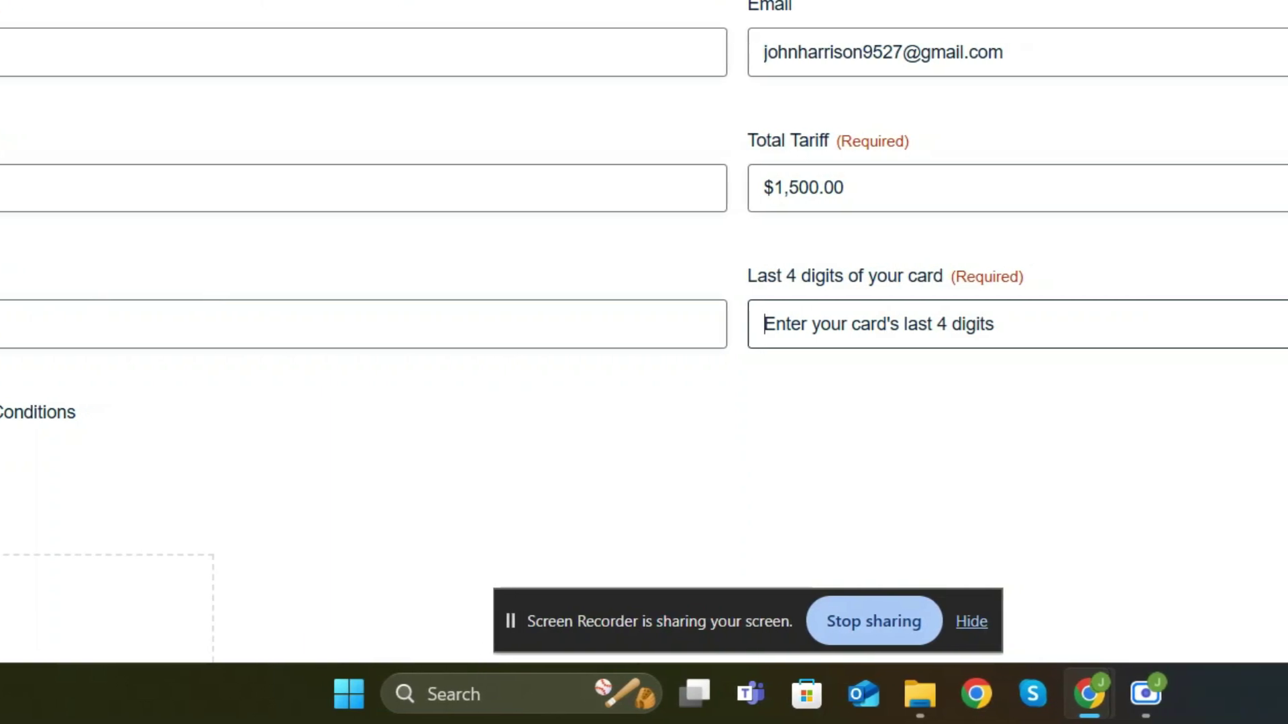
type("657")
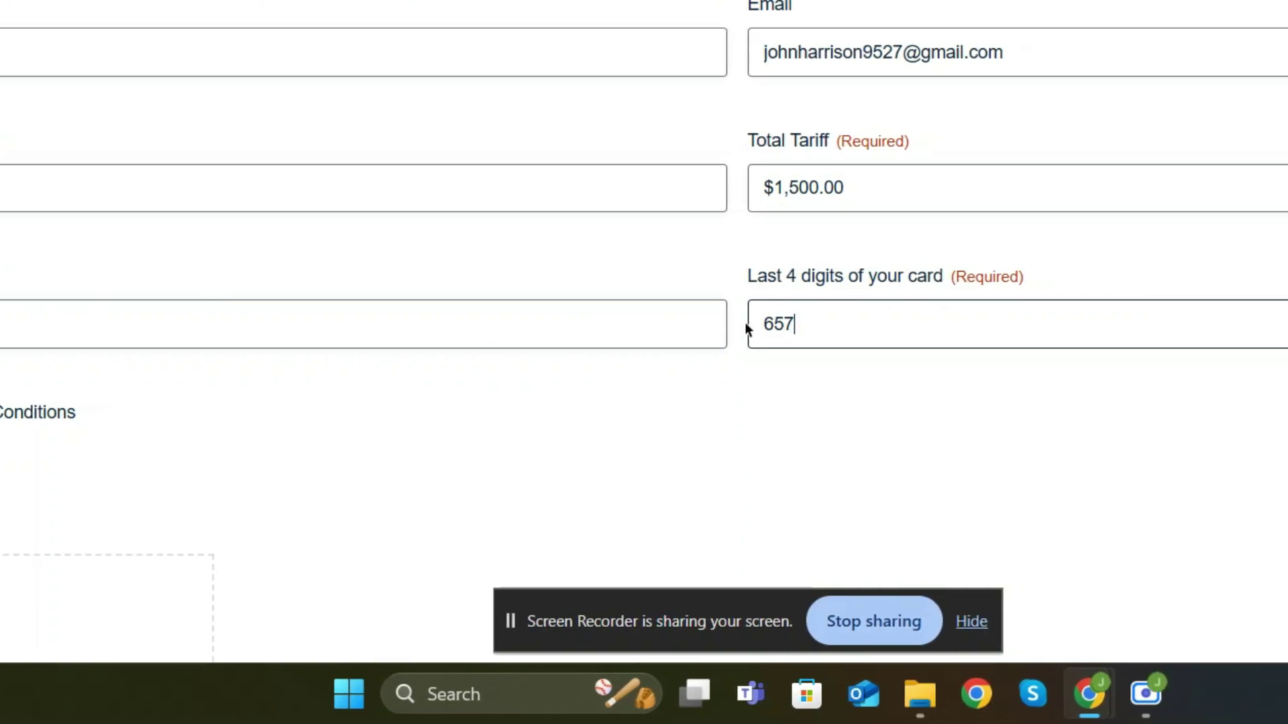
type("2")
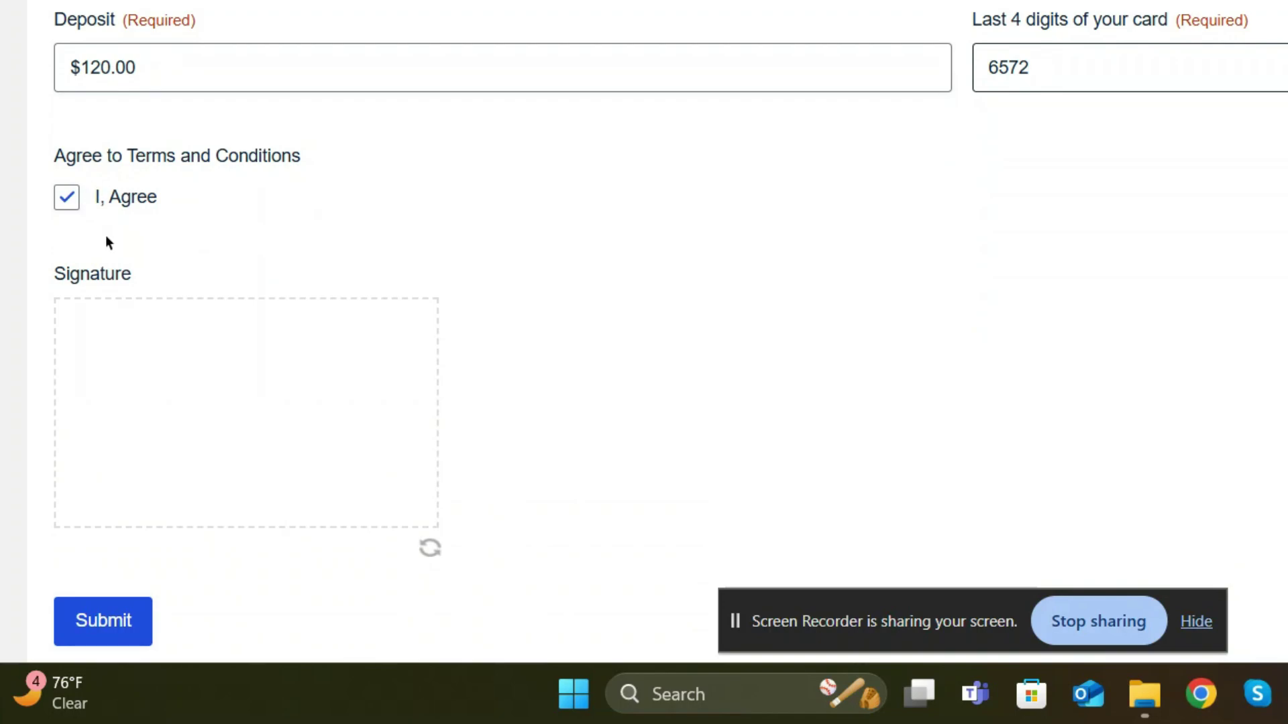
Draw an underlined signature in the Signature box and submit the form
mouse_move(138, 354)
left_mouse_down()
mouse_move(144, 411)
mouse_move(118, 433)
mouse_move(111, 396)
mouse_move(157, 425)
left_mouse_up()
mouse_move(175, 377)
left_mouse_down()
mouse_move(161, 373)
mouse_move(201, 366)
mouse_move(236, 435)
mouse_move(270, 400)
mouse_move(292, 429)
left_mouse_up()
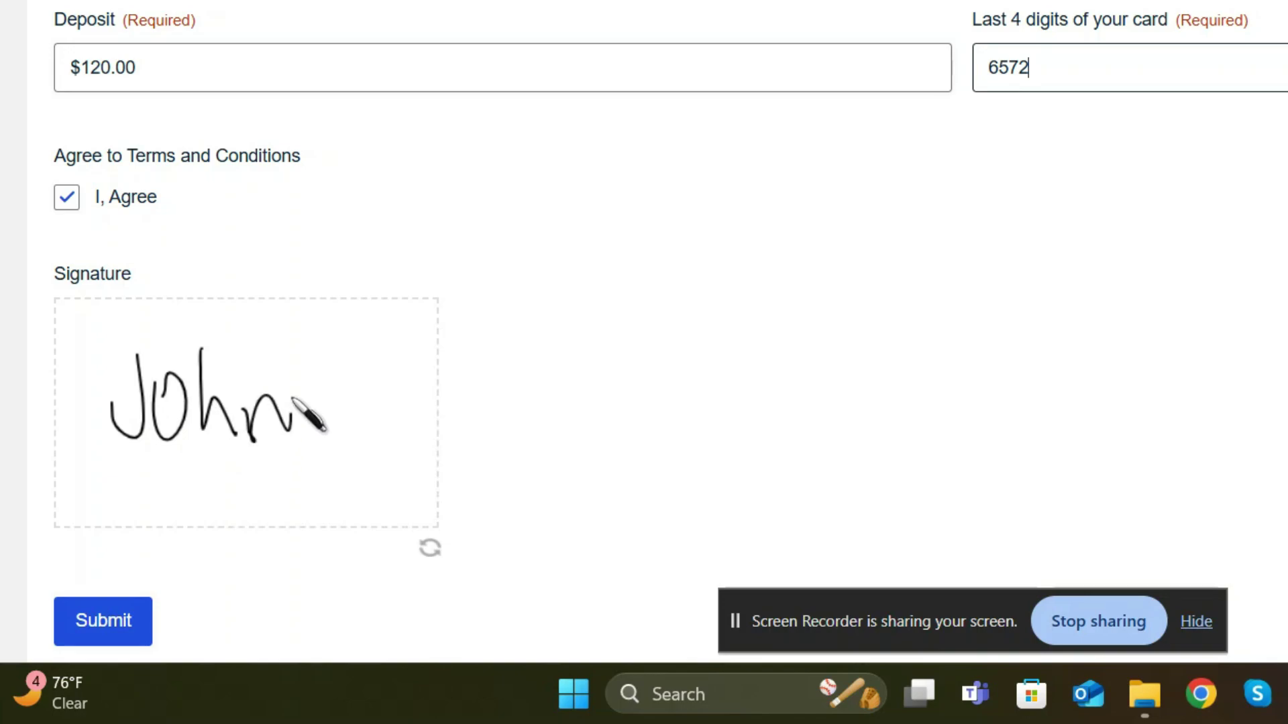
left_click_drag(220, 472, 338, 437)
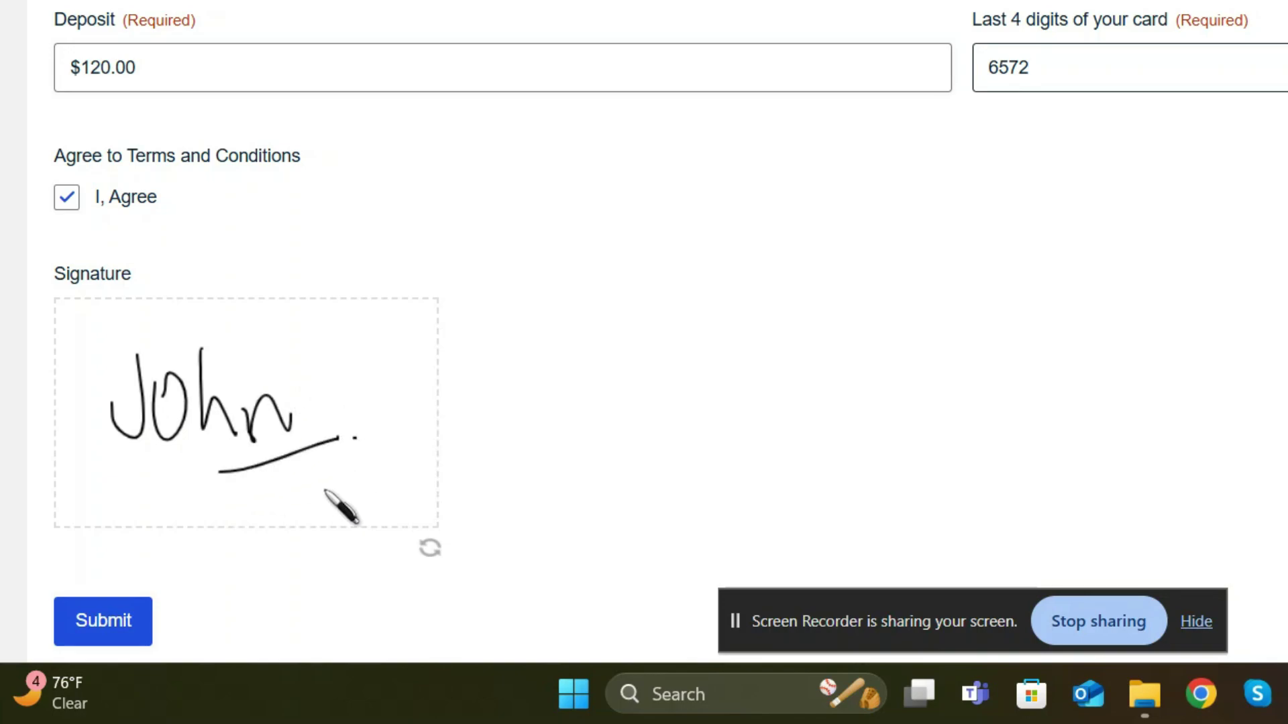
left_click(138, 613)
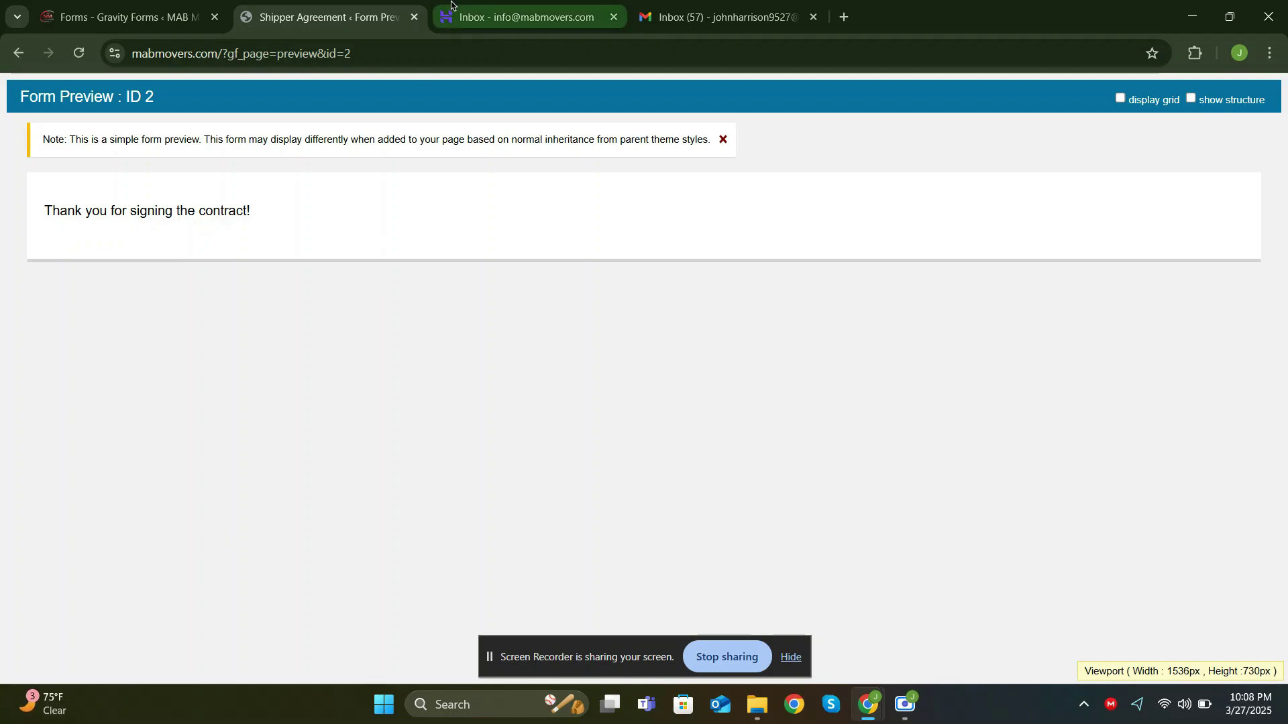
Refresh the Hostinger Webmail inbox, open the new Shipper Agreement email and view its PDF attachment
left_click(523, 16)
left_click(523, 98)
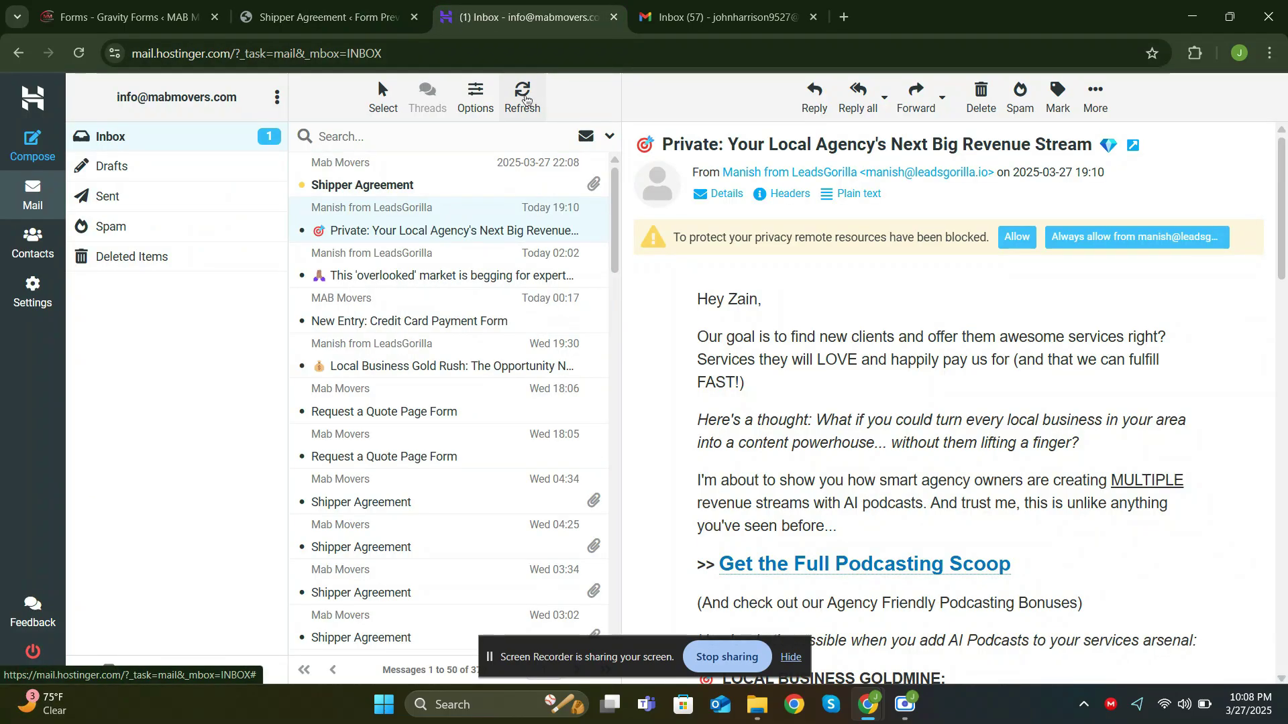
left_click(469, 186)
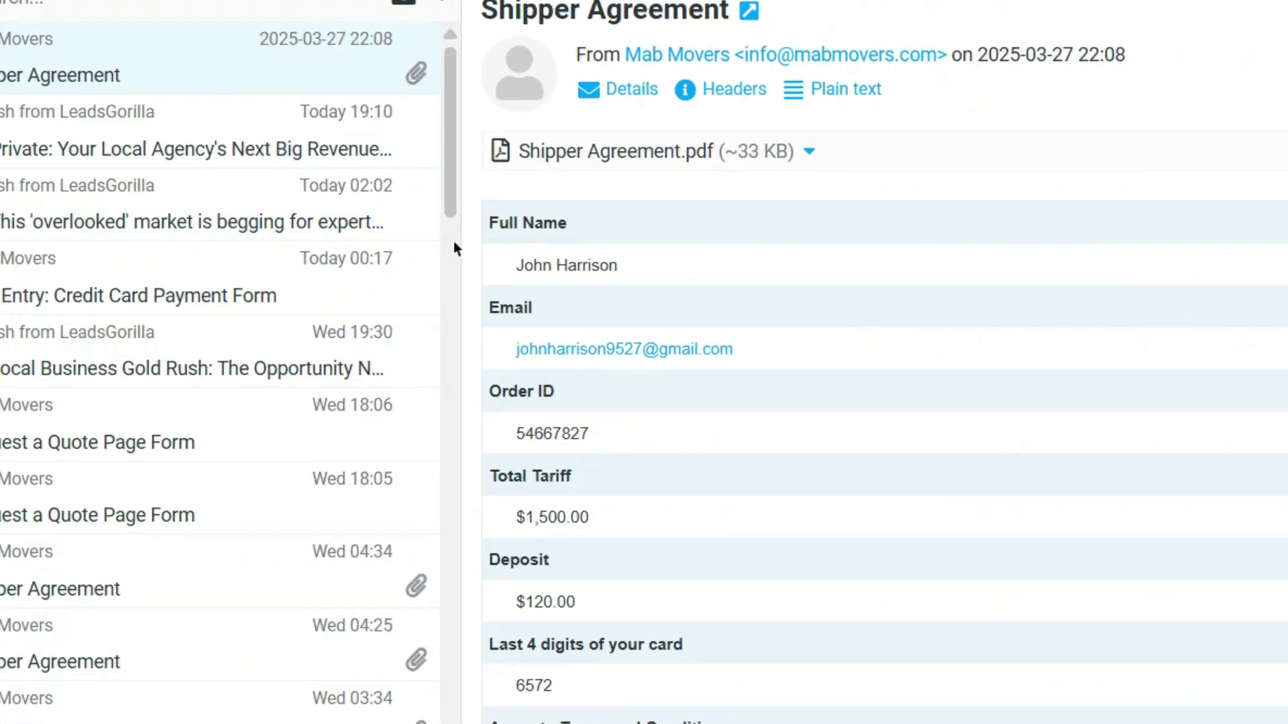
scroll(472, 261, "down", 1)
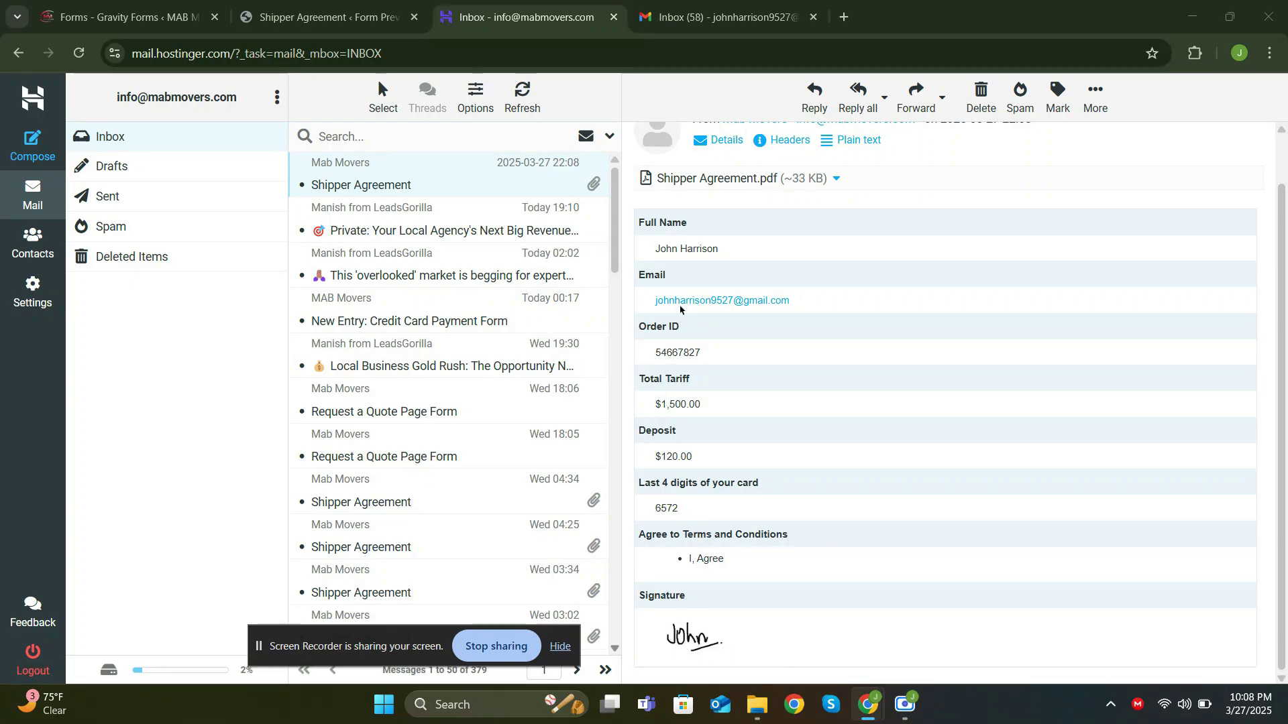
scroll(691, 322, "up", 1)
left_click(716, 231)
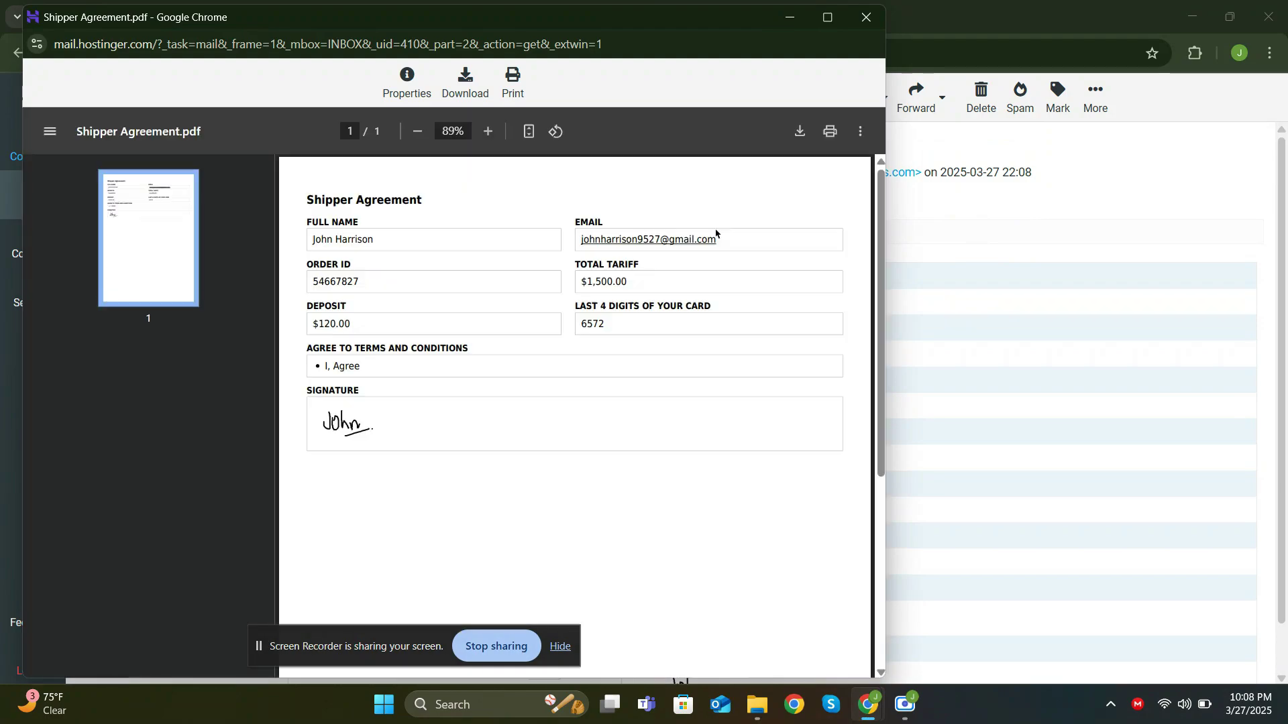
left_click(827, 246)
left_click(851, 25)
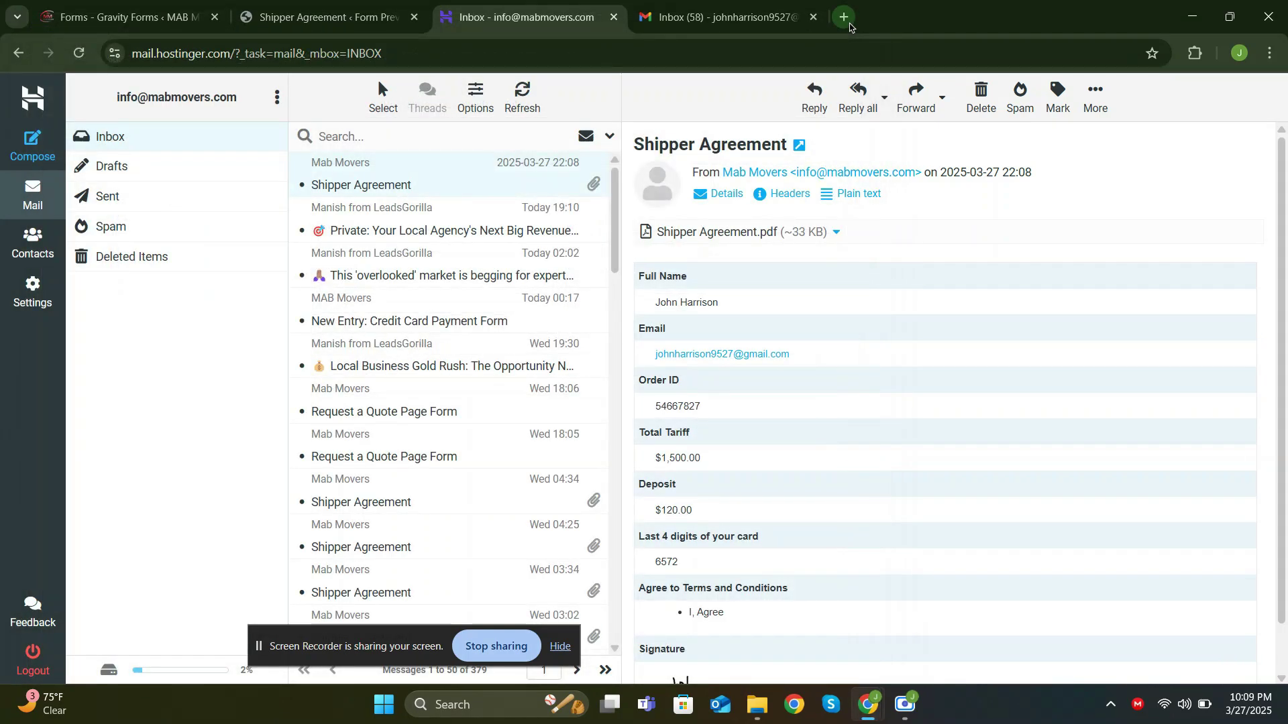
Open the Mab Movers Shipper Agreement email in Gmail and preview Shipper Agreement.pdf
left_click(732, 21)
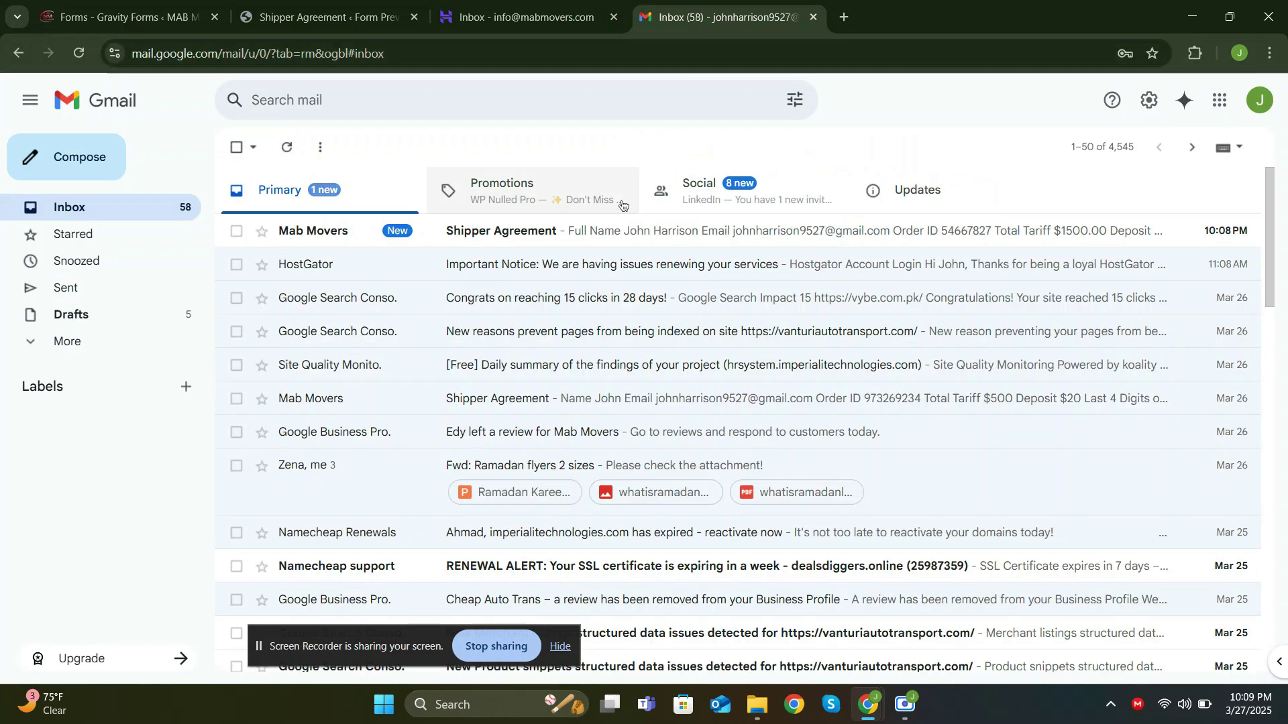
left_click(590, 232)
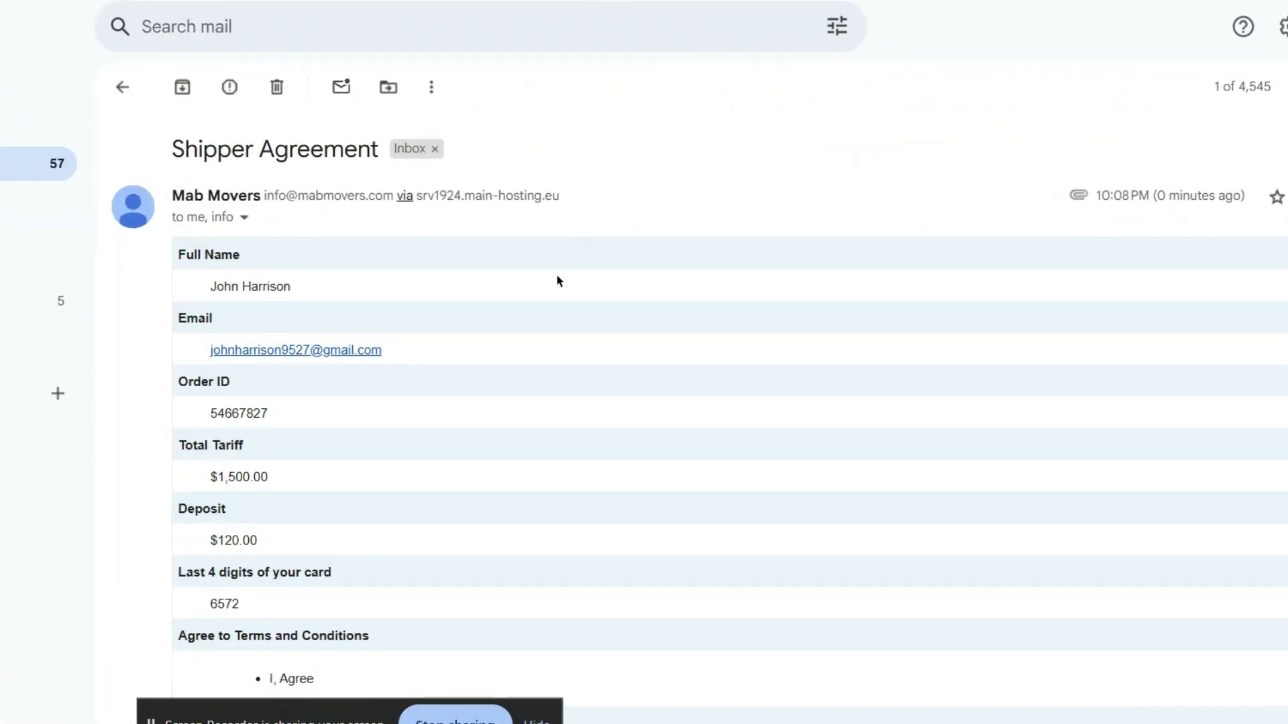
scroll(553, 289, "down", 5)
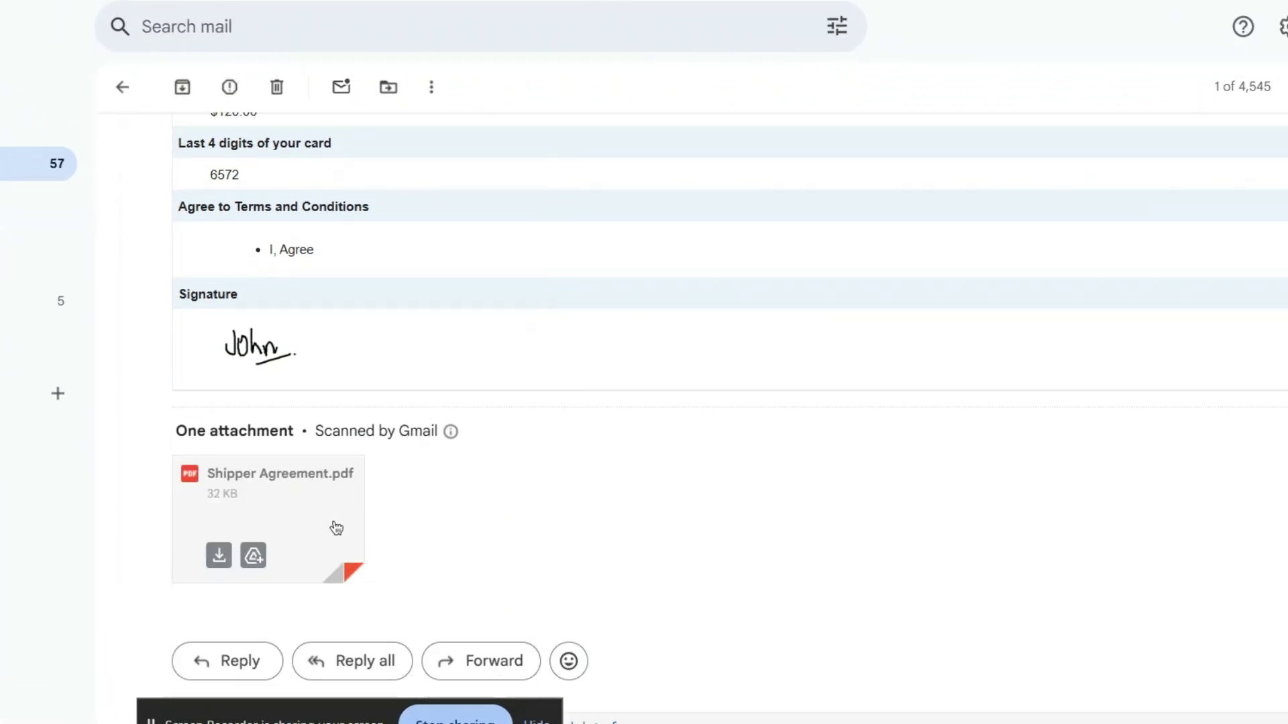
left_click(329, 523)
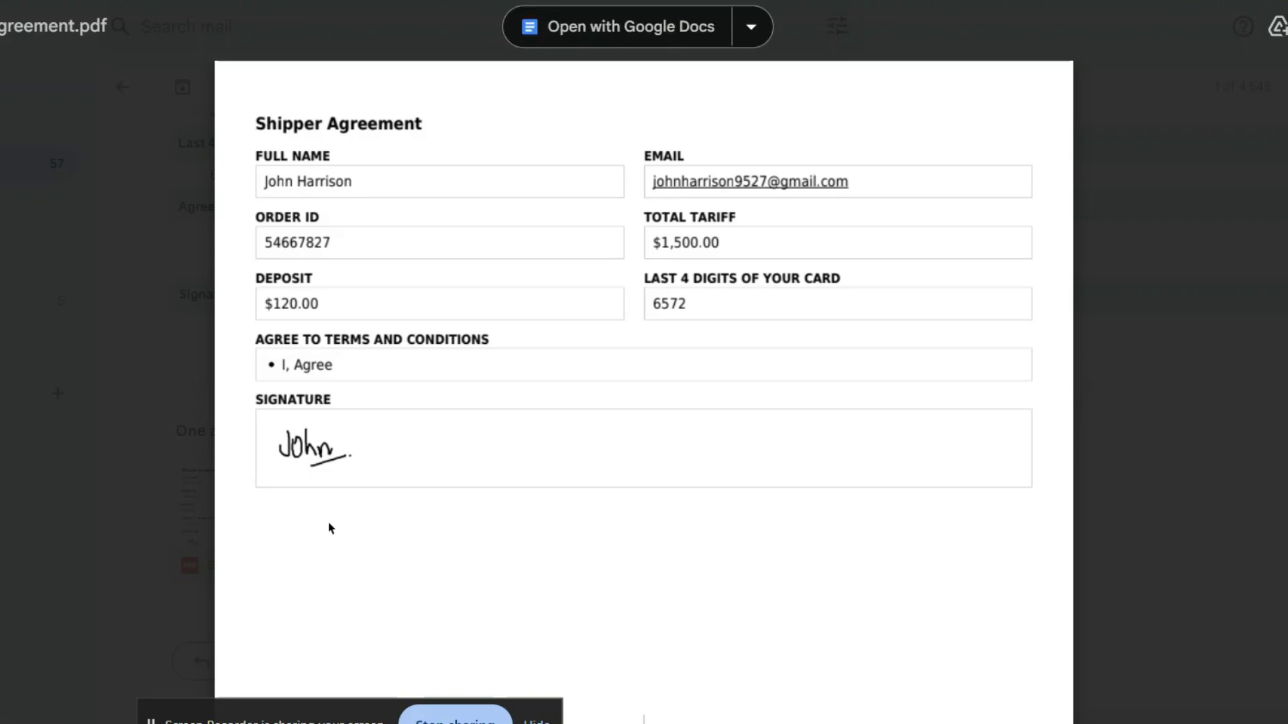